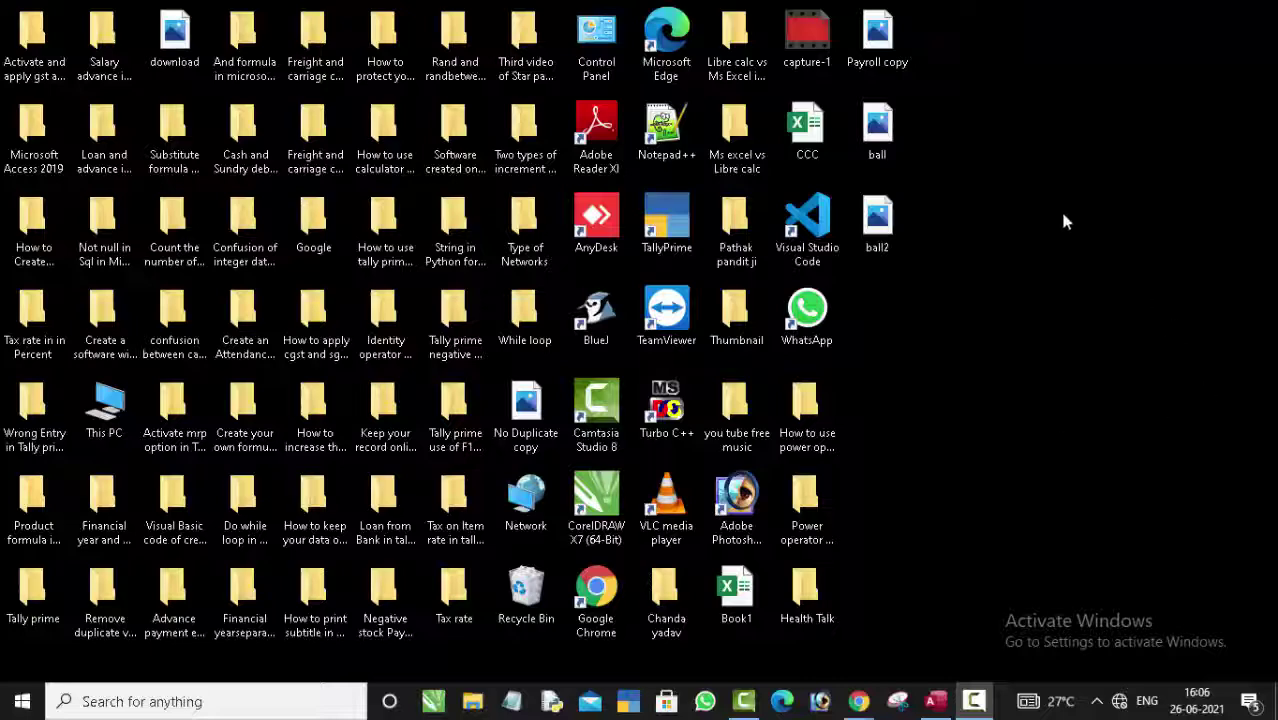
# Refresh the desktop several times from its right-click menu
pyautogui.rightClick(978, 110)
pyautogui.click(1018, 165)
pyautogui.rightClick(1020, 162)
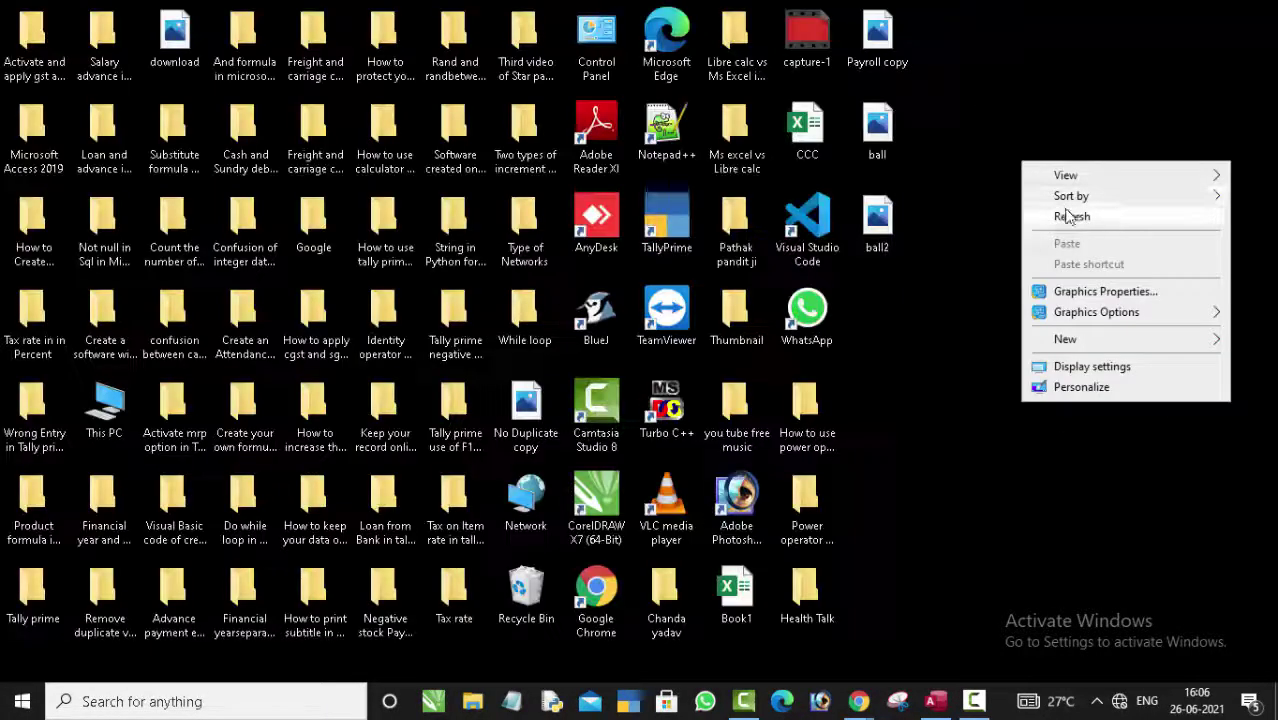
pyautogui.click(1055, 214)
pyautogui.rightClick(1030, 150)
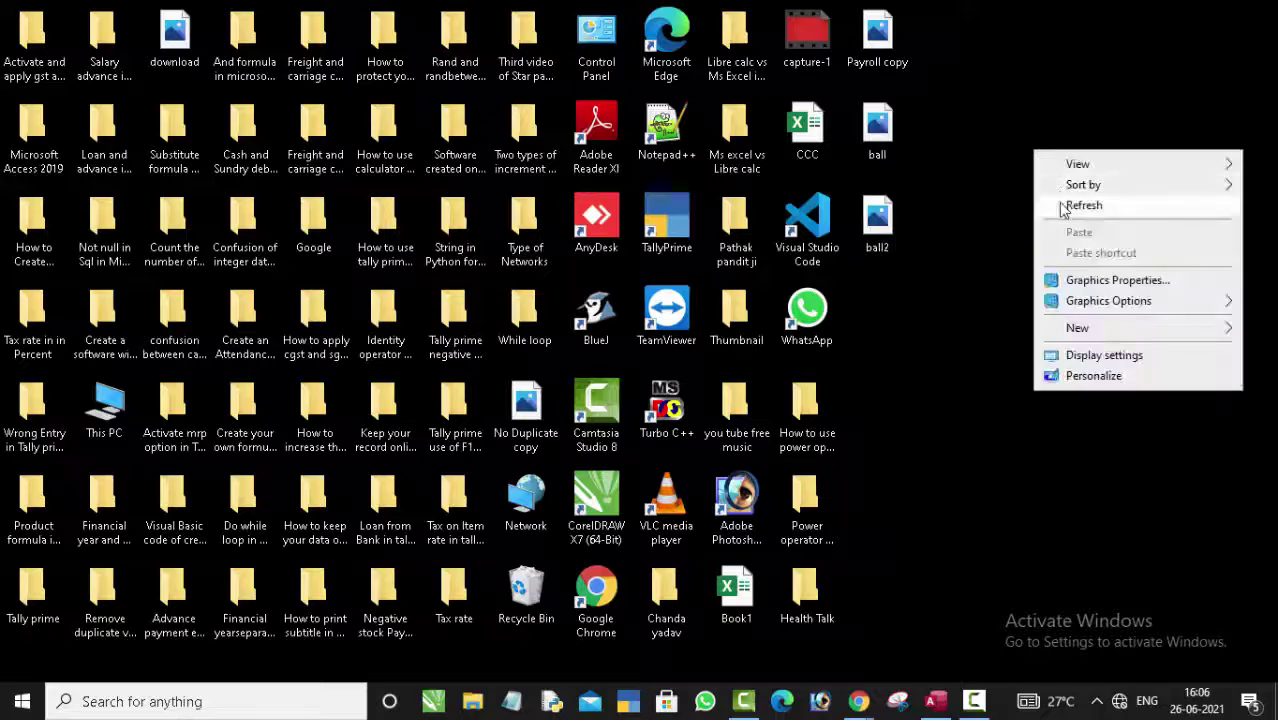
pyautogui.click(1058, 201)
pyautogui.rightClick(986, 108)
pyautogui.click(1022, 162)
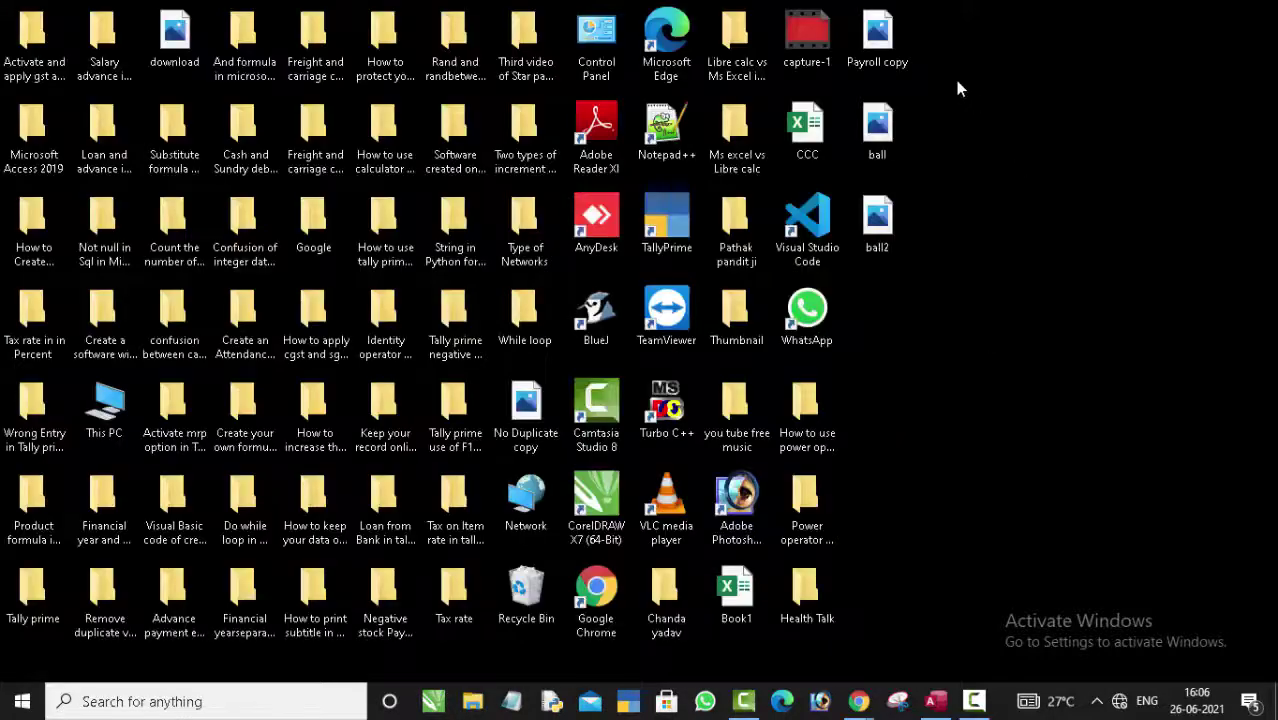
pyautogui.rightClick(956, 80)
pyautogui.click(994, 131)
pyautogui.rightClick(983, 145)
pyautogui.click(1008, 188)
# Run Form2 in Form View and confirm its Open Form button opens Form1, twice
pyautogui.click(935, 701)
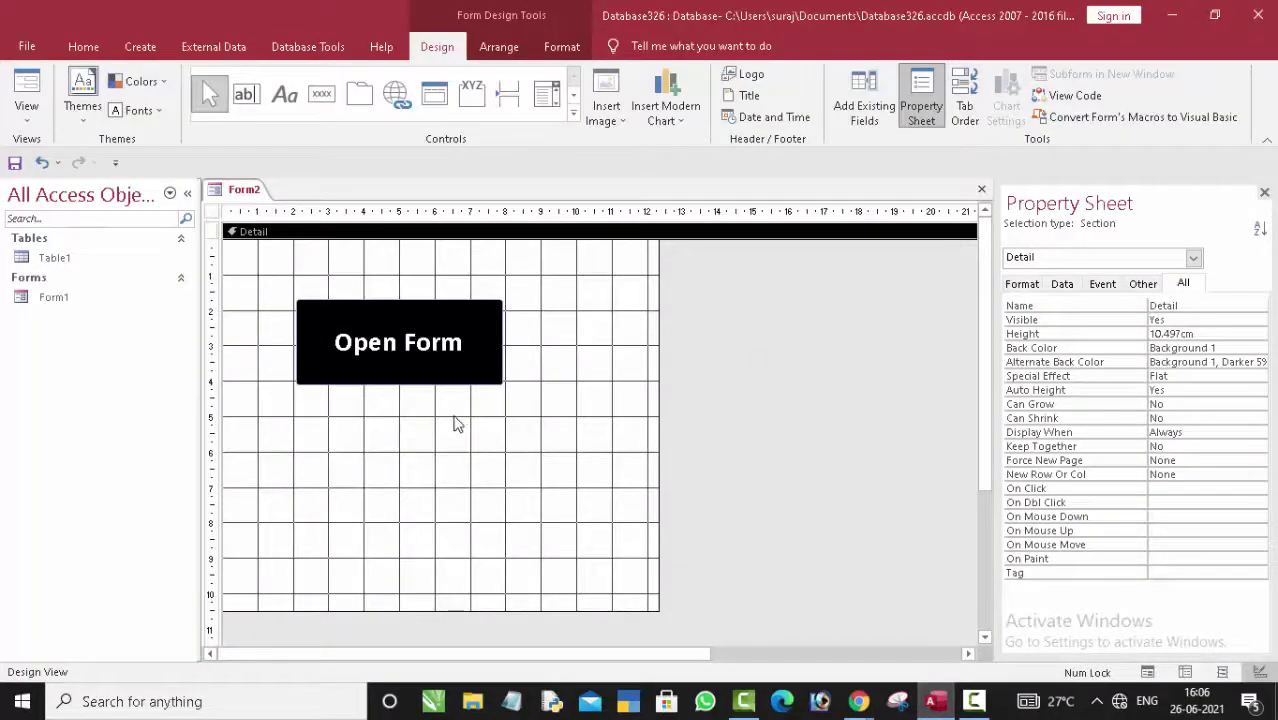
pyautogui.click(27, 100)
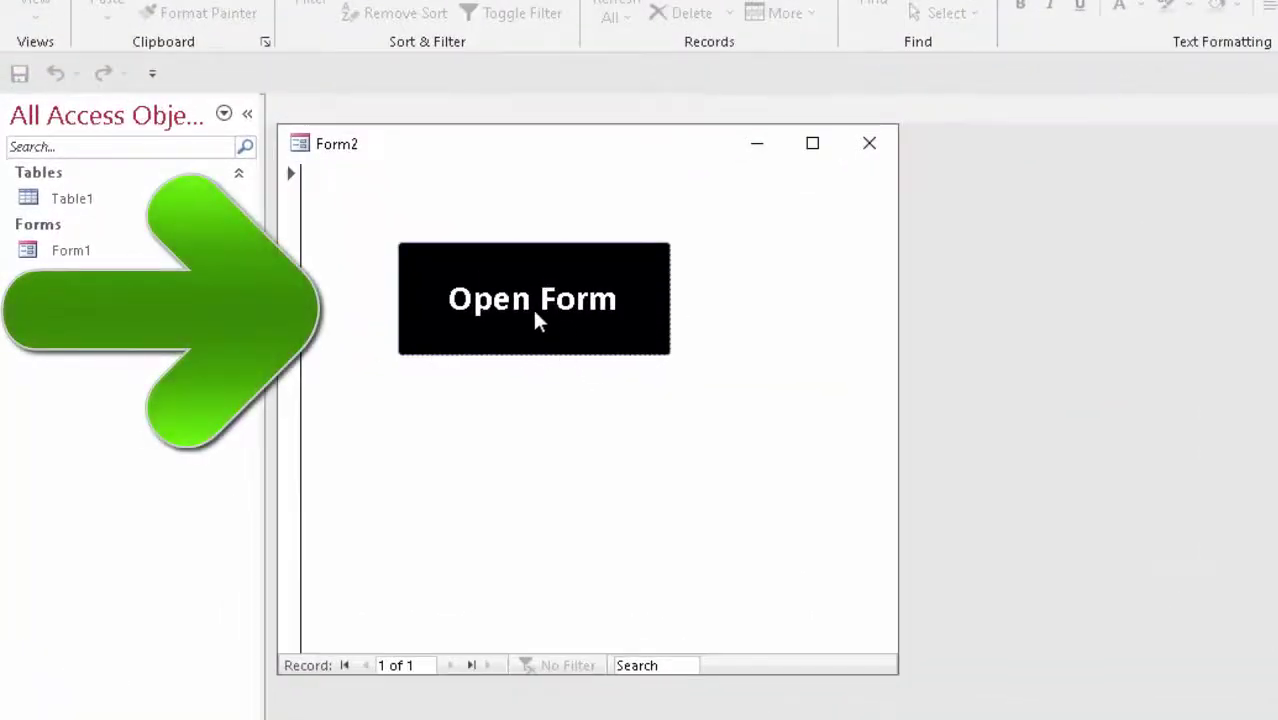
pyautogui.click(533, 312)
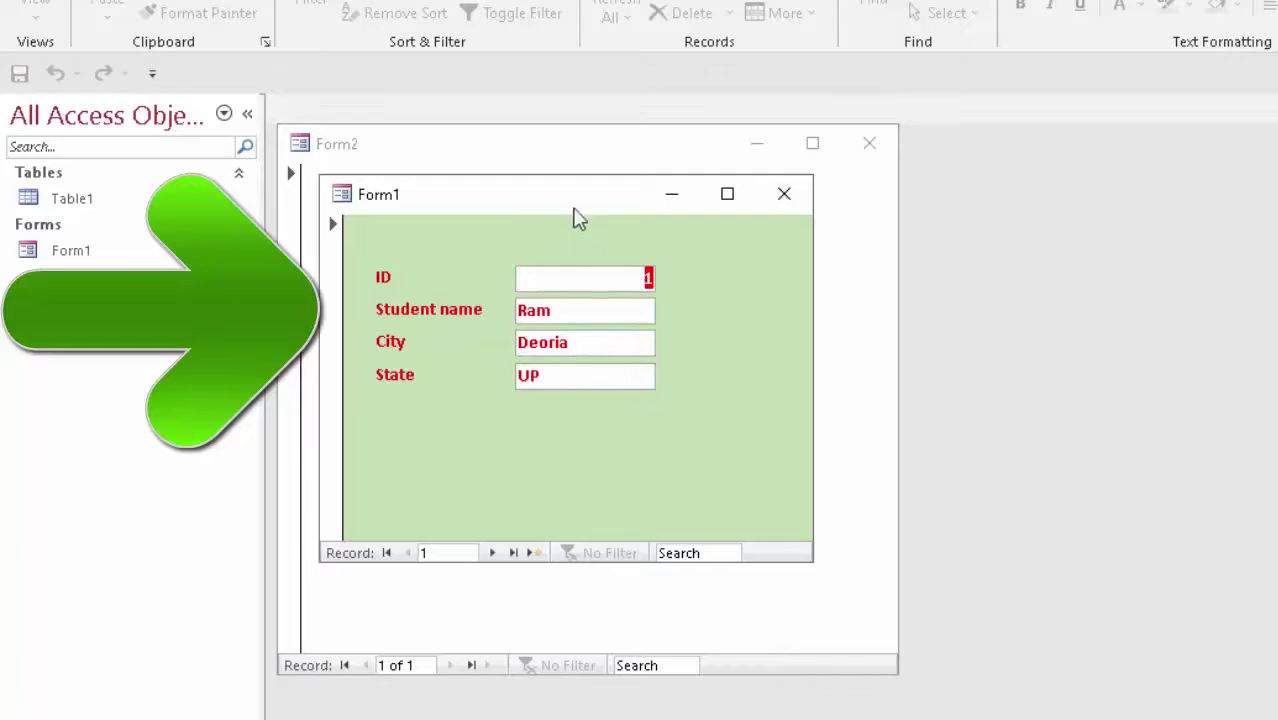
pyautogui.moveTo(590, 205); pyautogui.dragTo(903, 45)
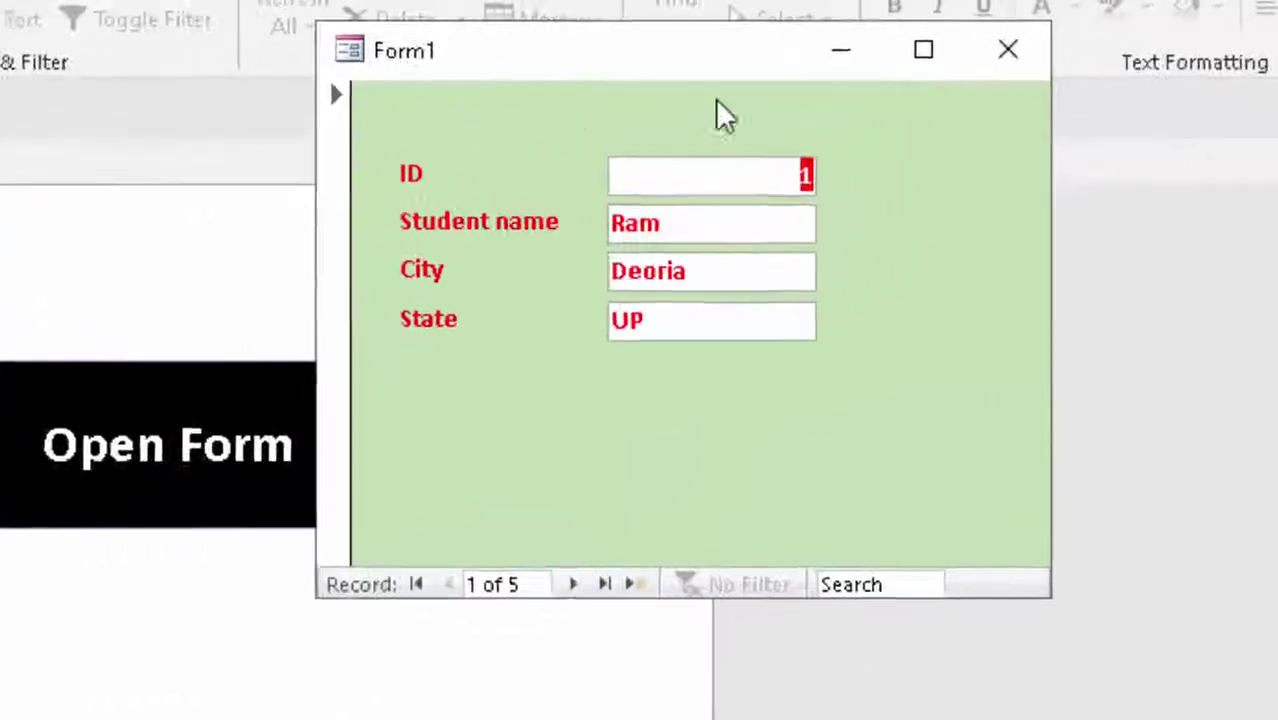
pyautogui.click(1007, 49)
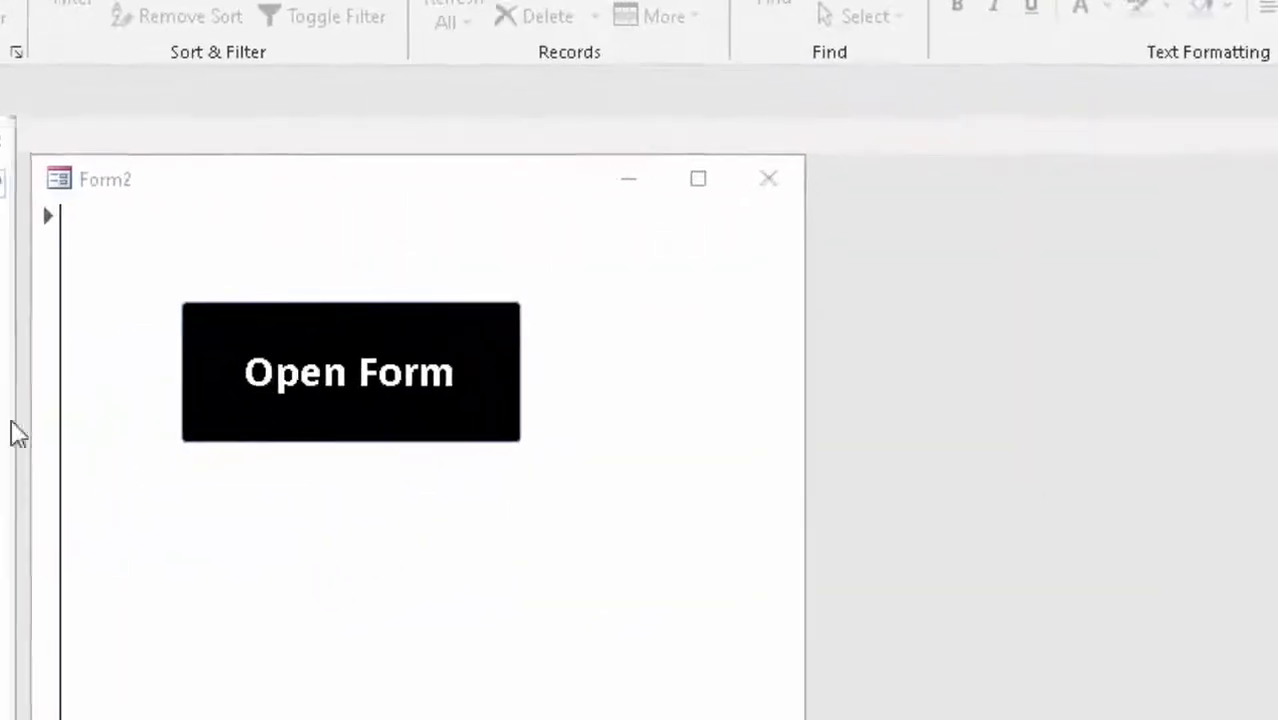
pyautogui.click(372, 375)
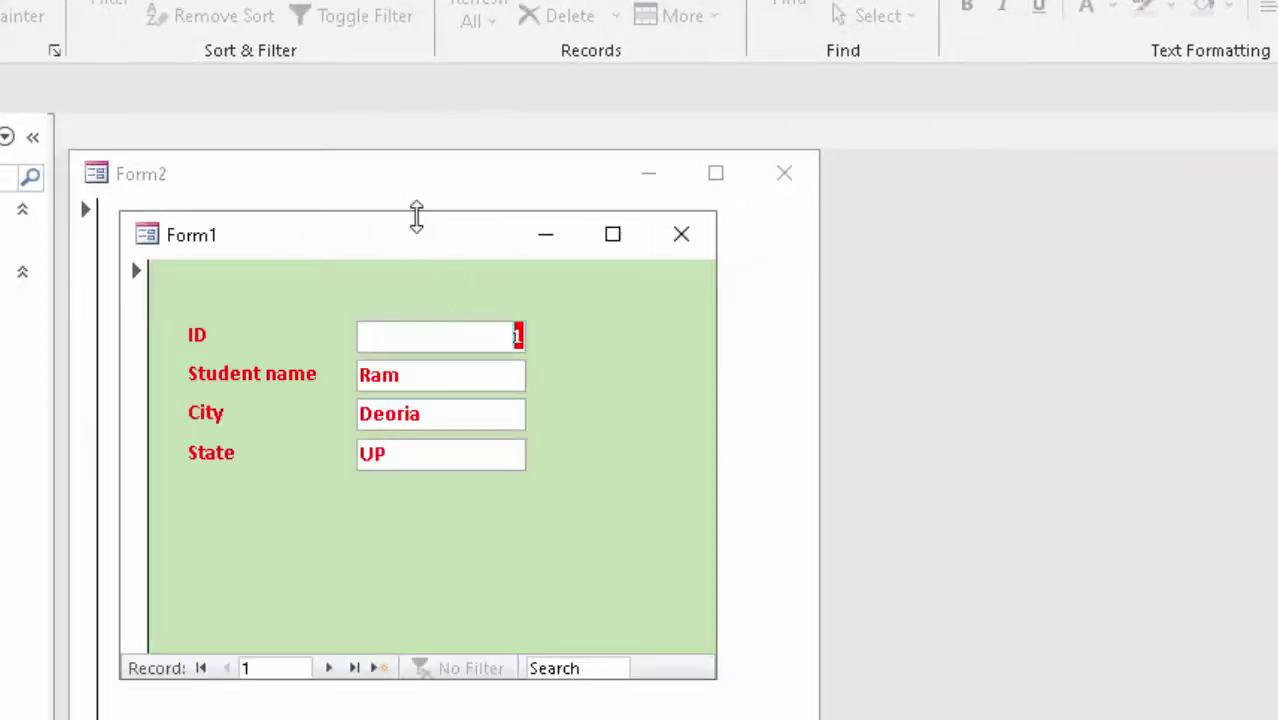
pyautogui.moveTo(425, 248); pyautogui.dragTo(688, 140)
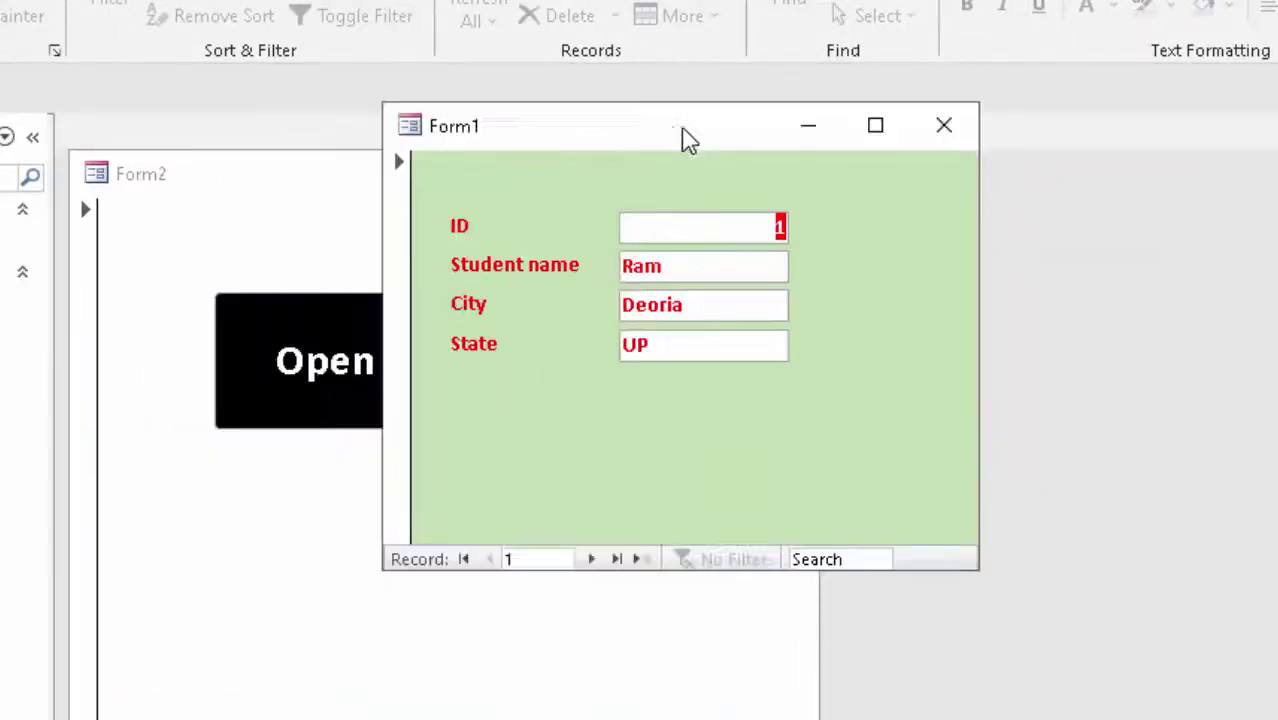
pyautogui.click(941, 135)
# Close Form2, saving its design changes under the name Form2
pyautogui.click(784, 173)
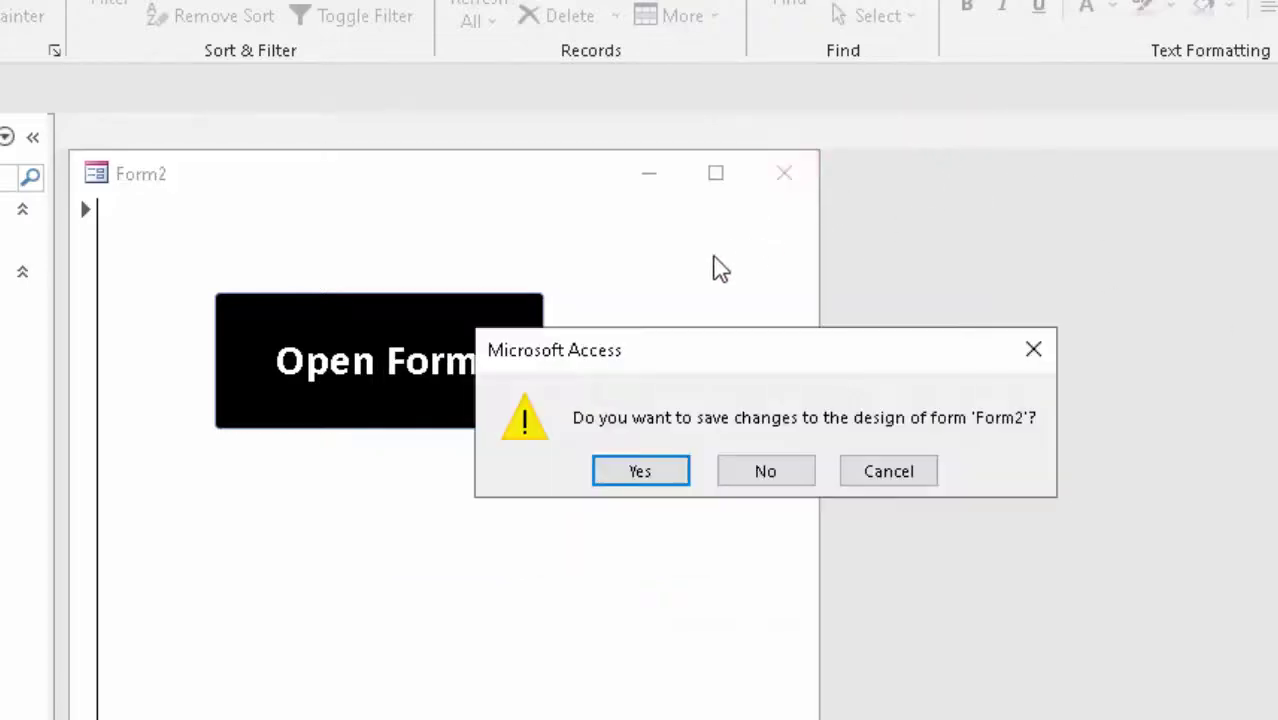
pyautogui.click(630, 466)
pyautogui.click(756, 276)
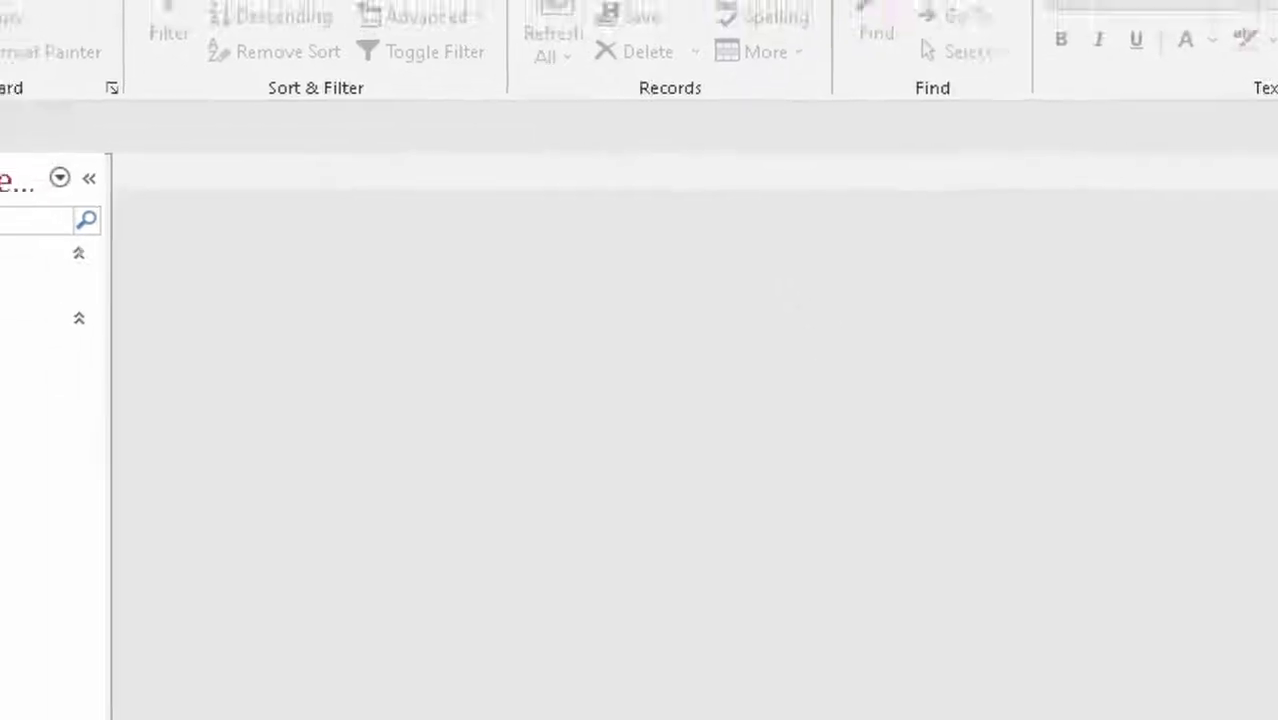
# Create a new blank table in Design View named StudentT
pyautogui.click(278, 92)
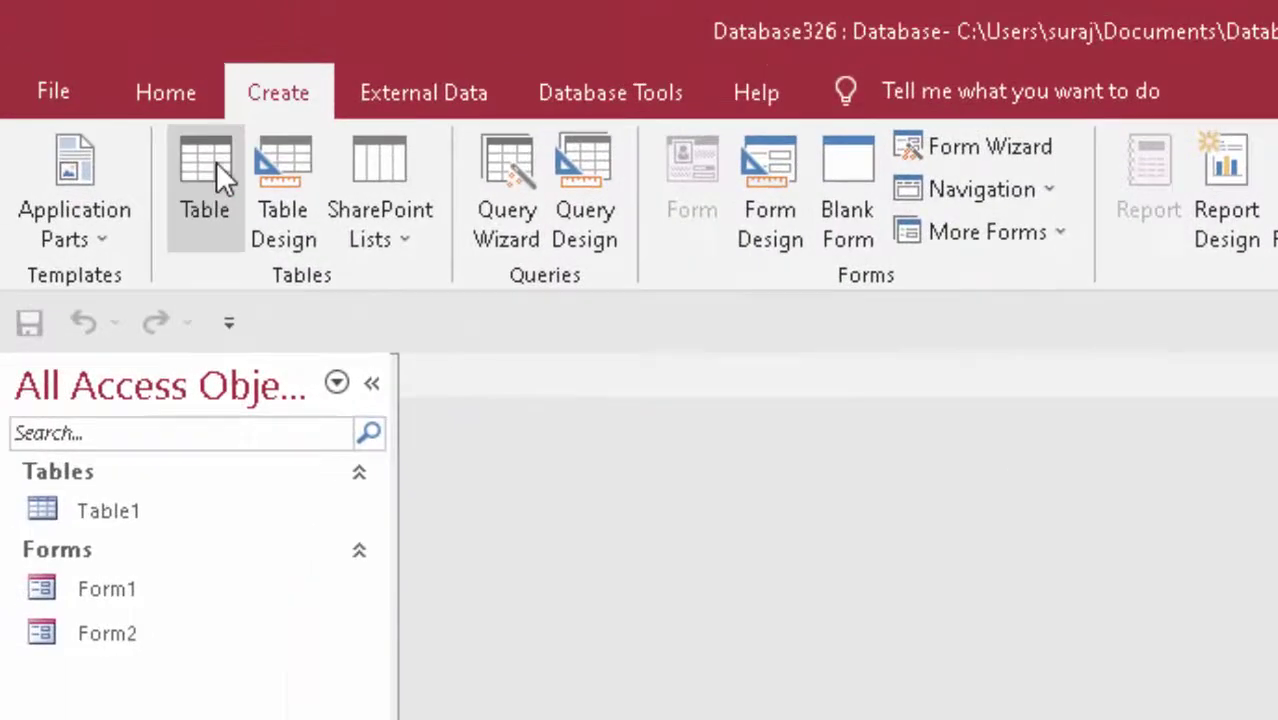
pyautogui.click(216, 161)
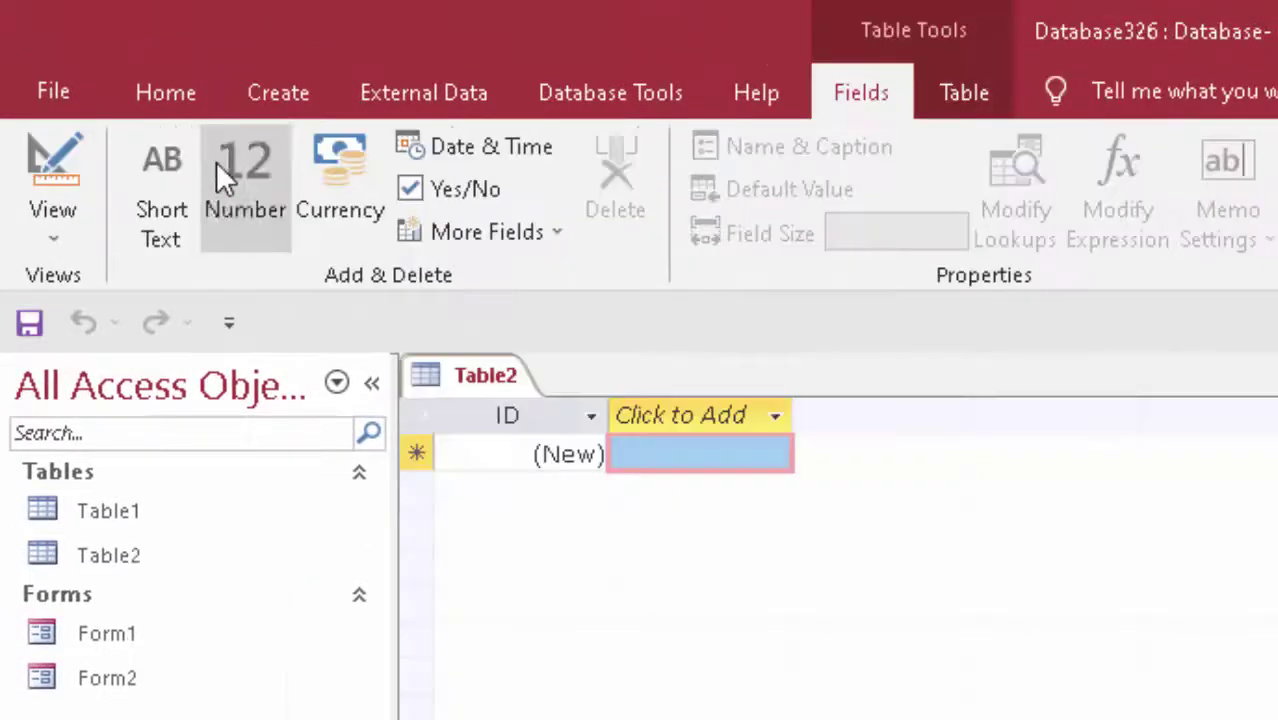
pyautogui.click(40, 150)
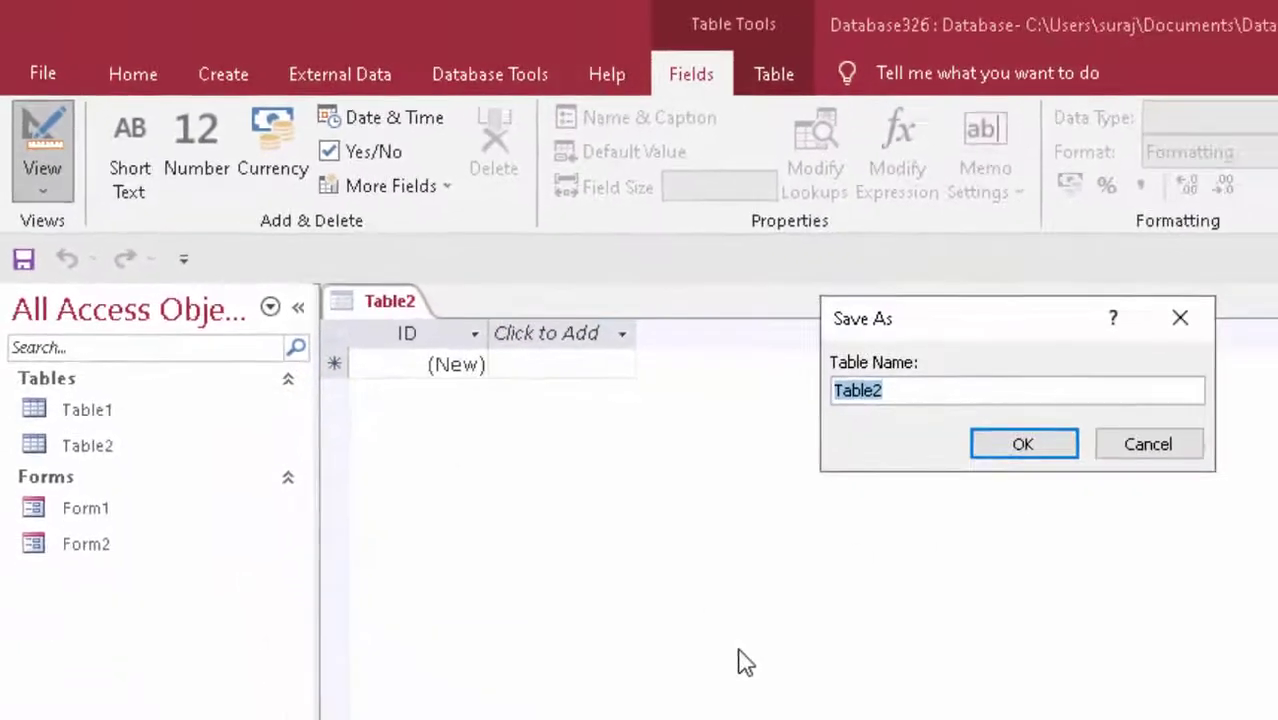
pyautogui.press('BackSpace')
pyautogui.write('S')
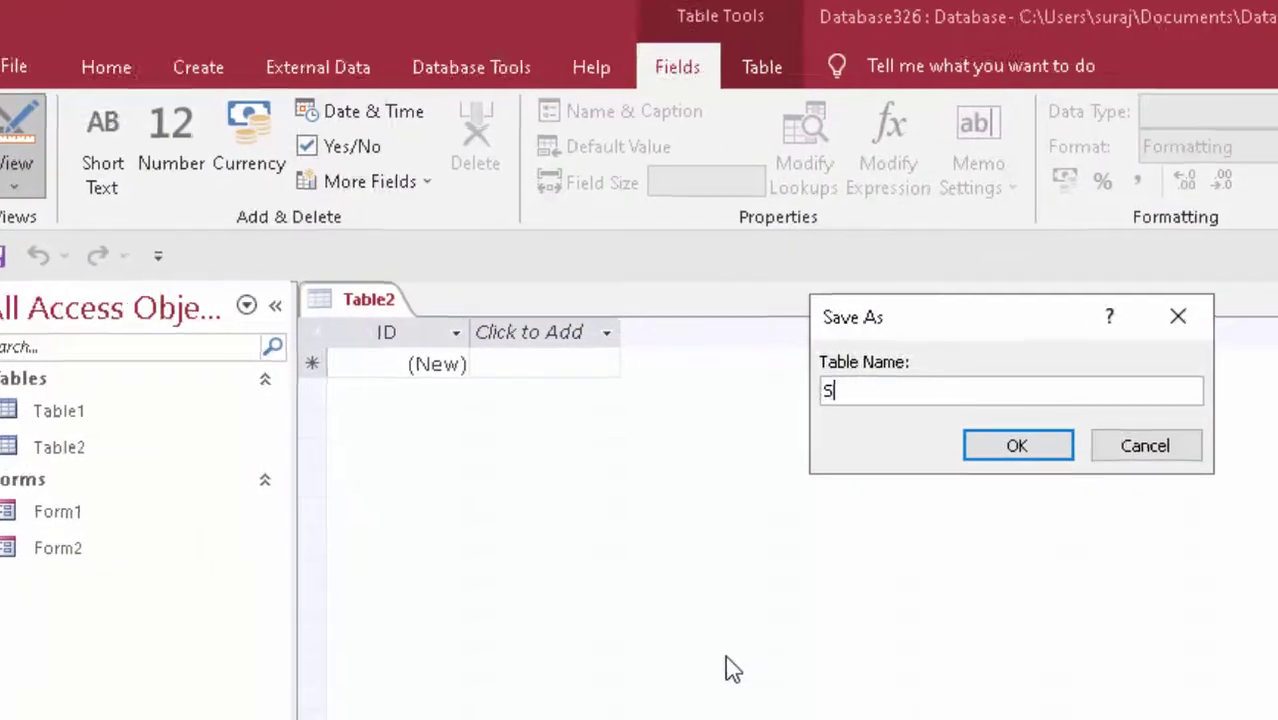
pyautogui.write('t')
pyautogui.write('udent')
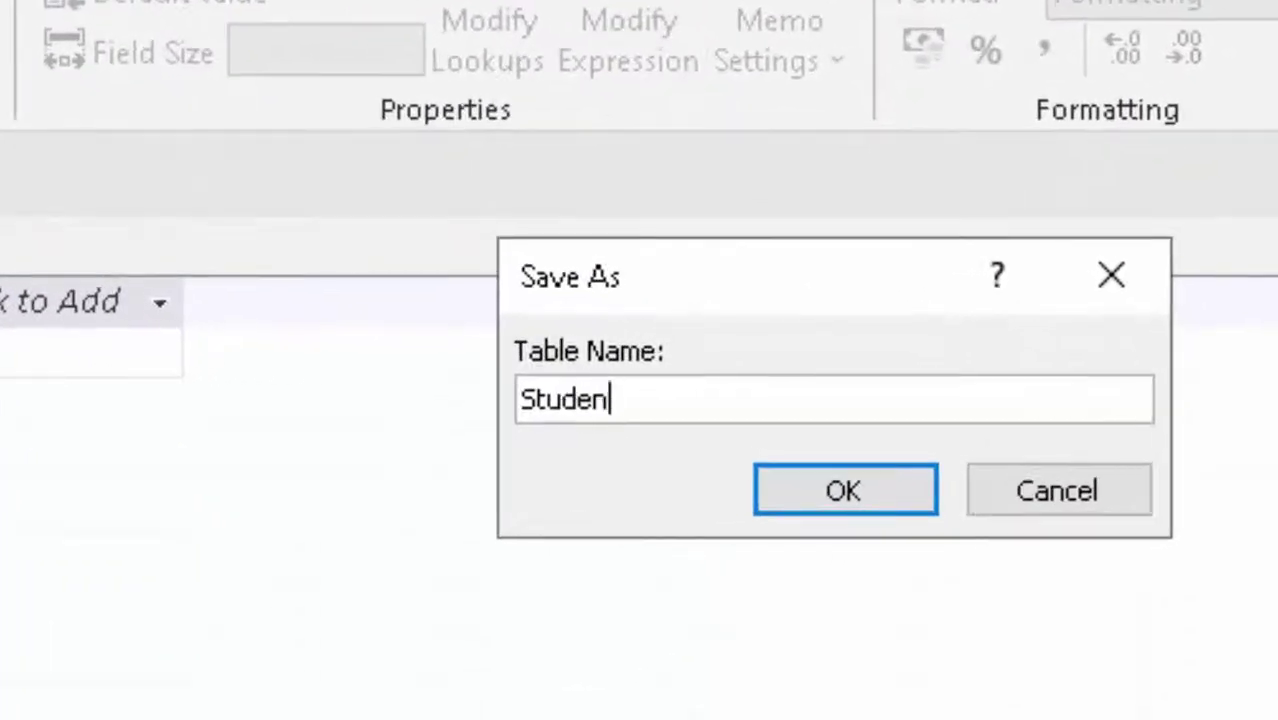
pyautogui.write('T')
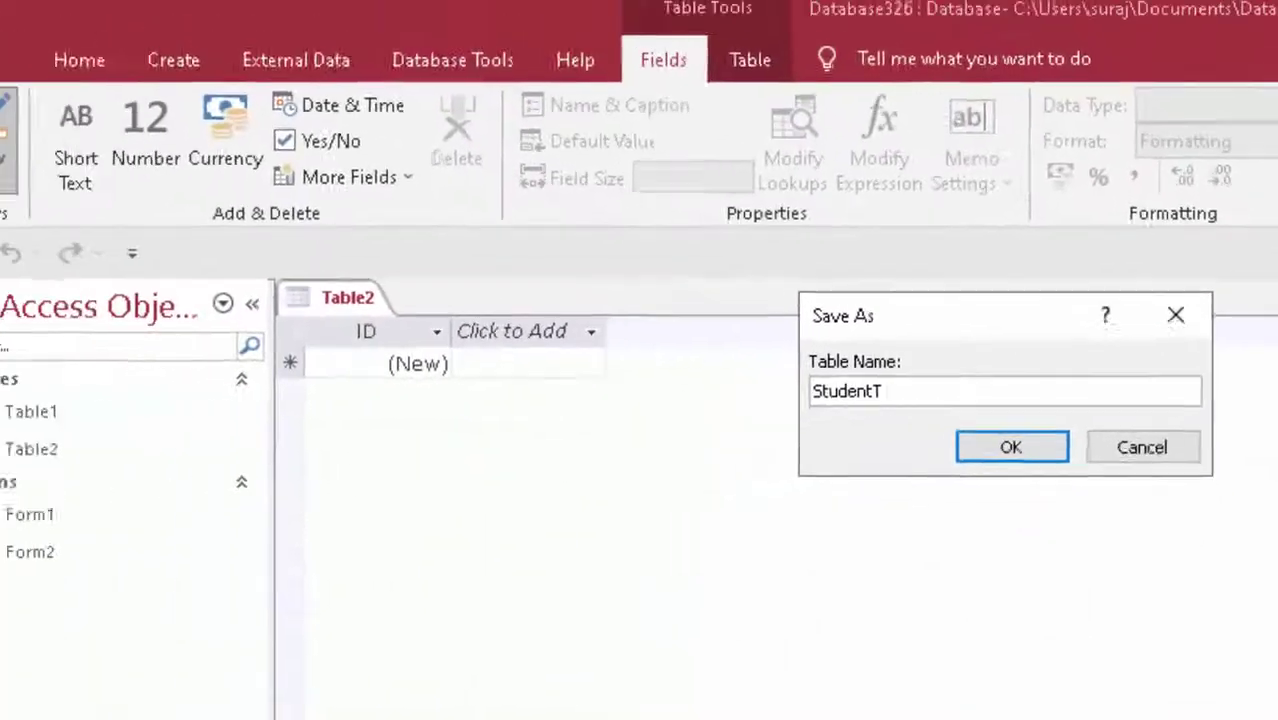
pyautogui.press('Return')
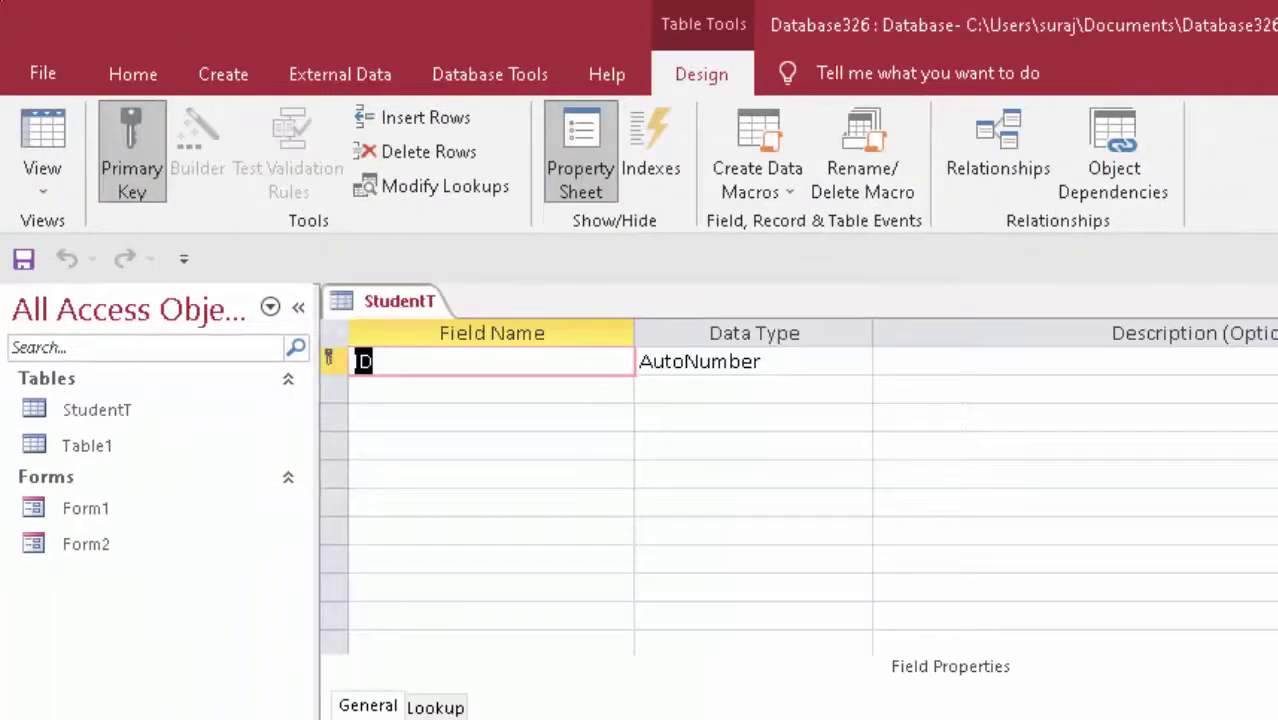
# Add the fields Roll number, Name of Student and Father's name
pyautogui.press('BackSpace')
pyautogui.write('R')
pyautogui.write('o')
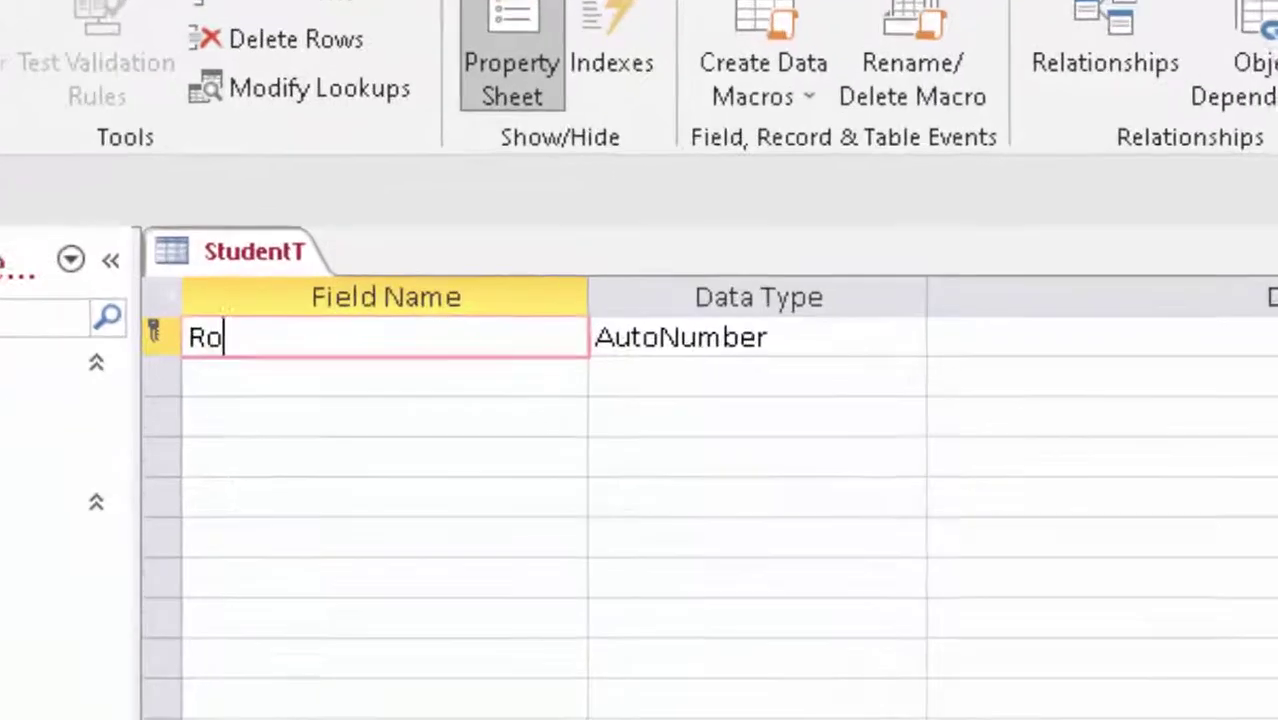
pyautogui.write('ll number')
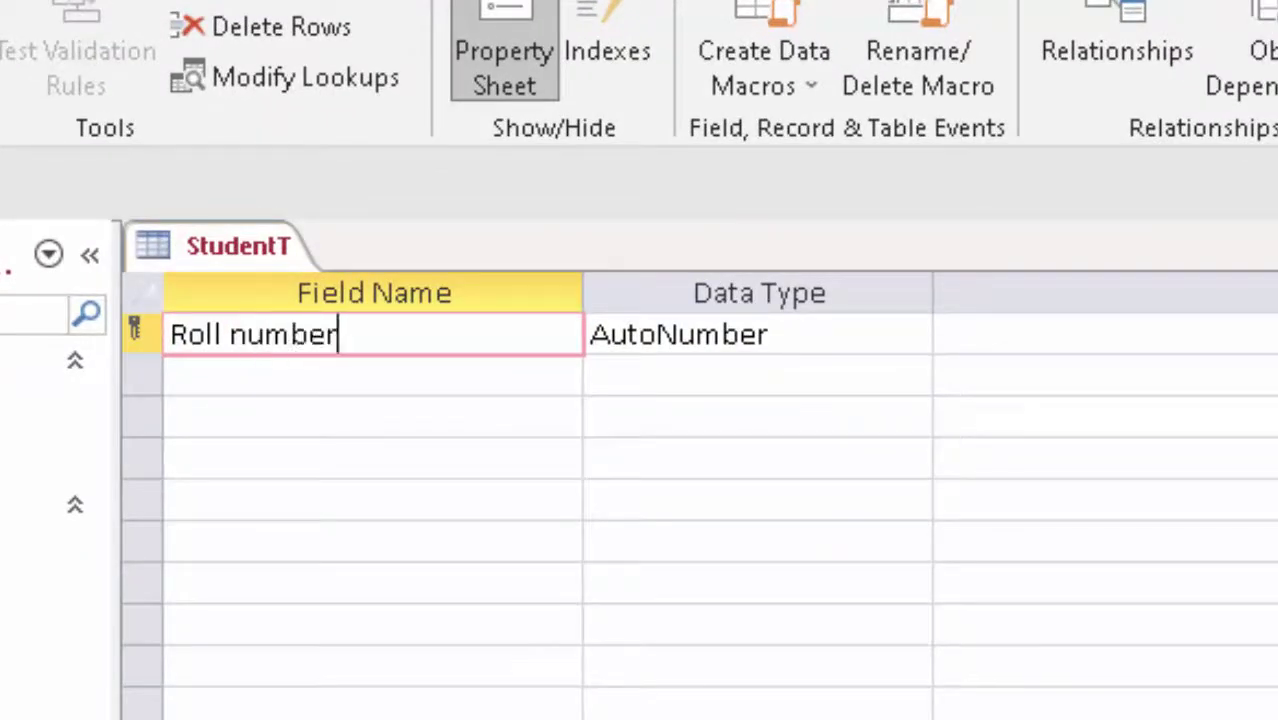
pyautogui.press('Tab')
pyautogui.click(370, 376)
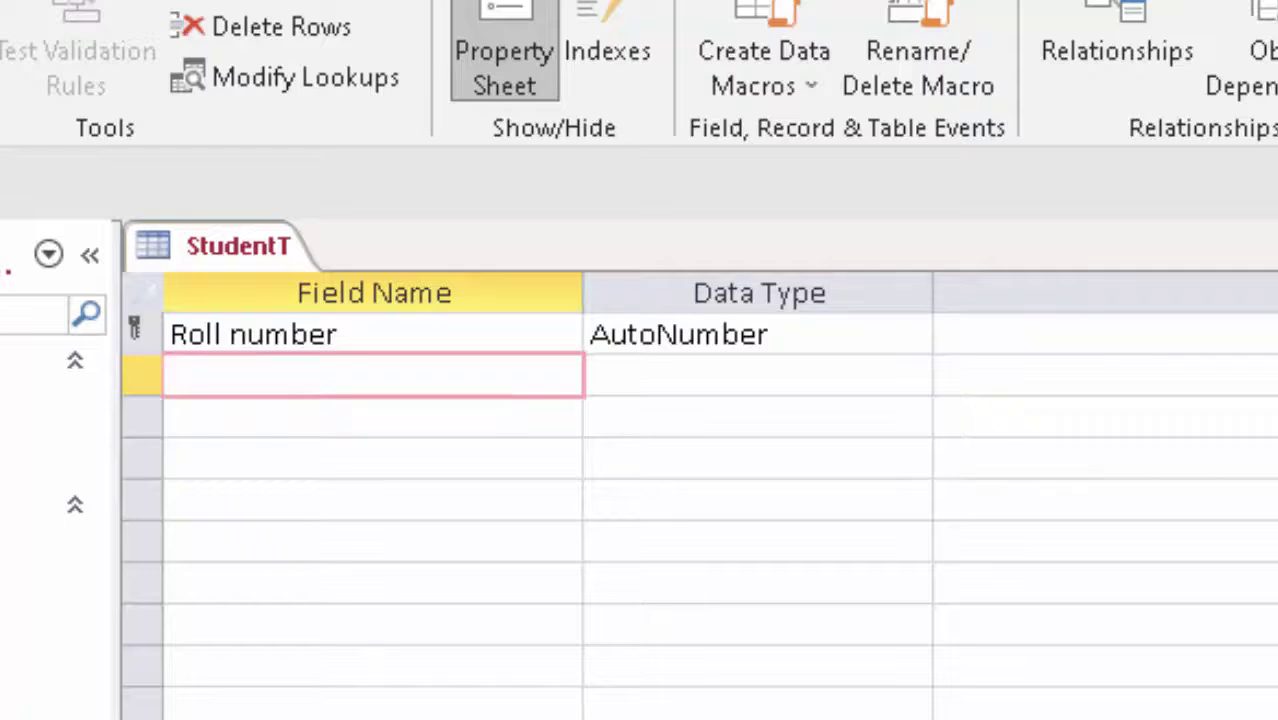
pyautogui.write('Nan')
pyautogui.write('me')
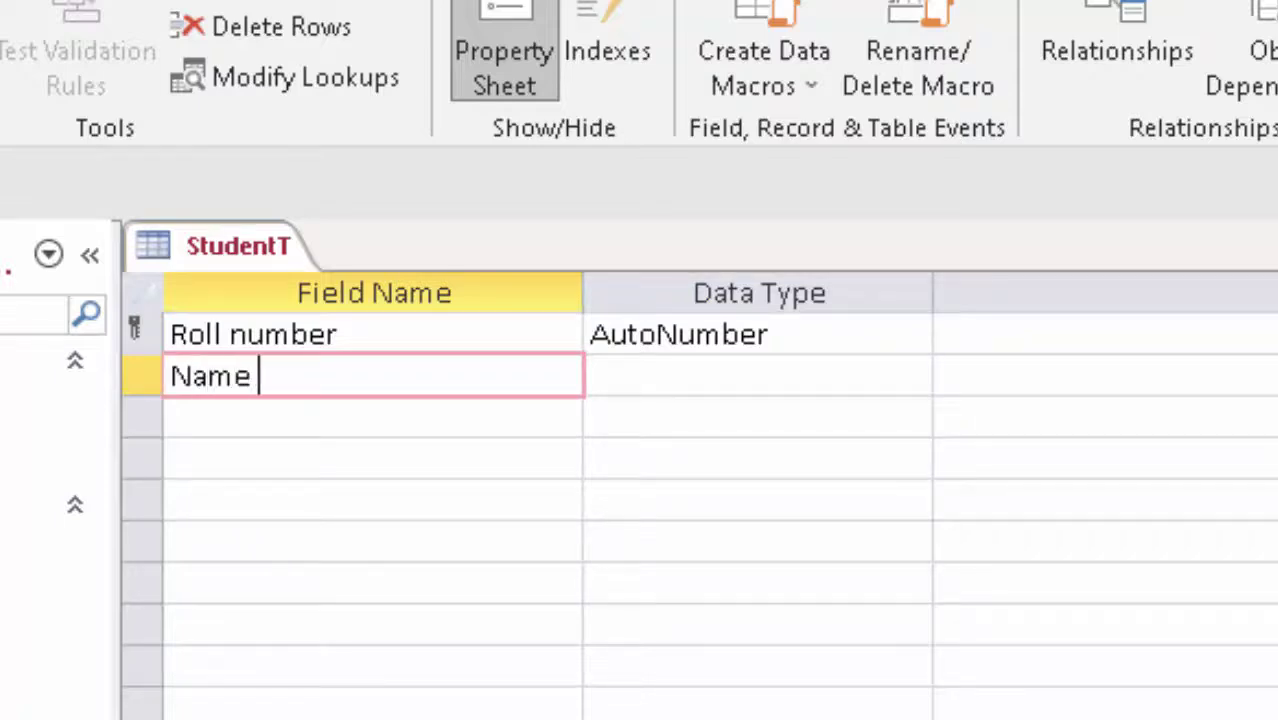
pyautogui.write(' ofS')
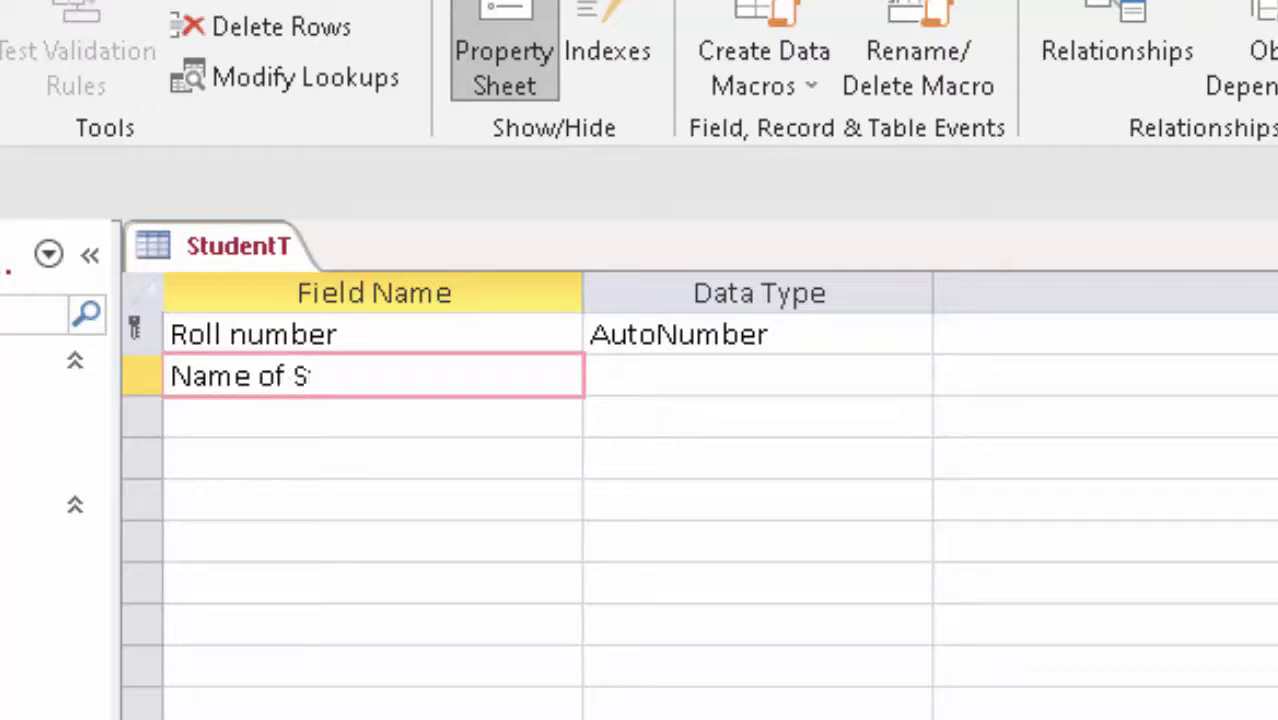
pyautogui.write('tudent')
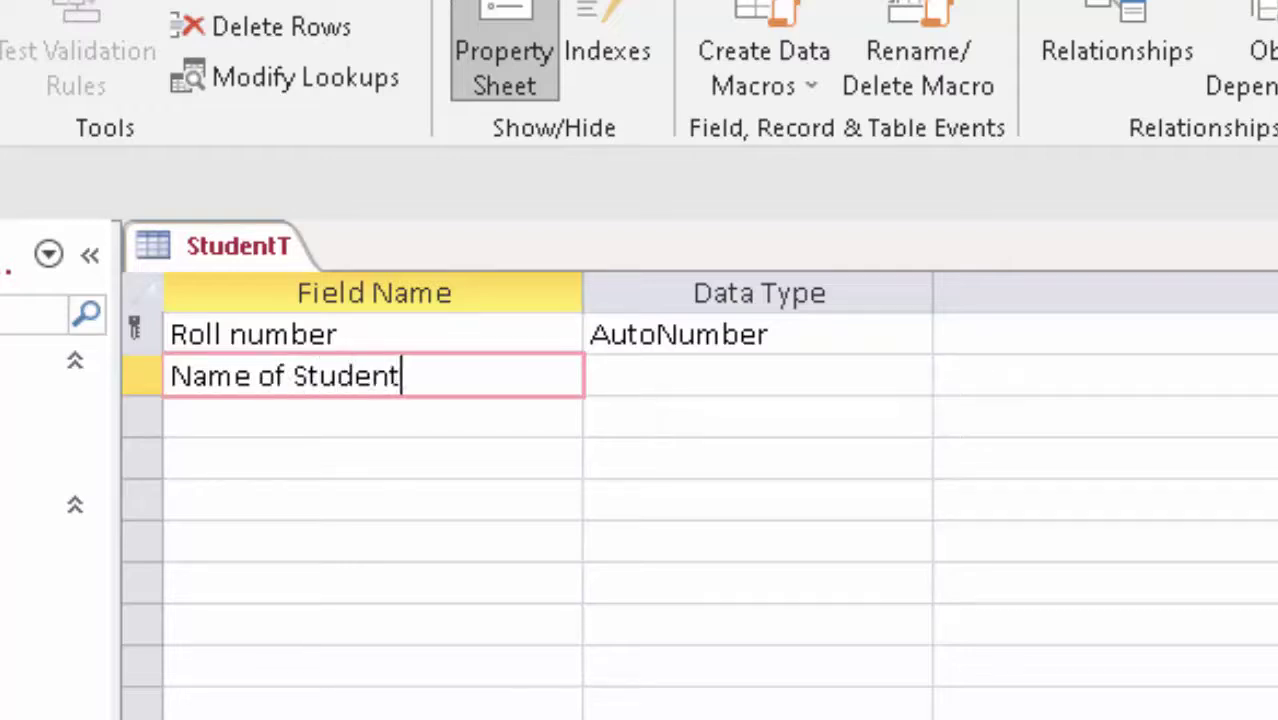
pyautogui.press('Tab')
pyautogui.press('Tab')
pyautogui.press('Tab')
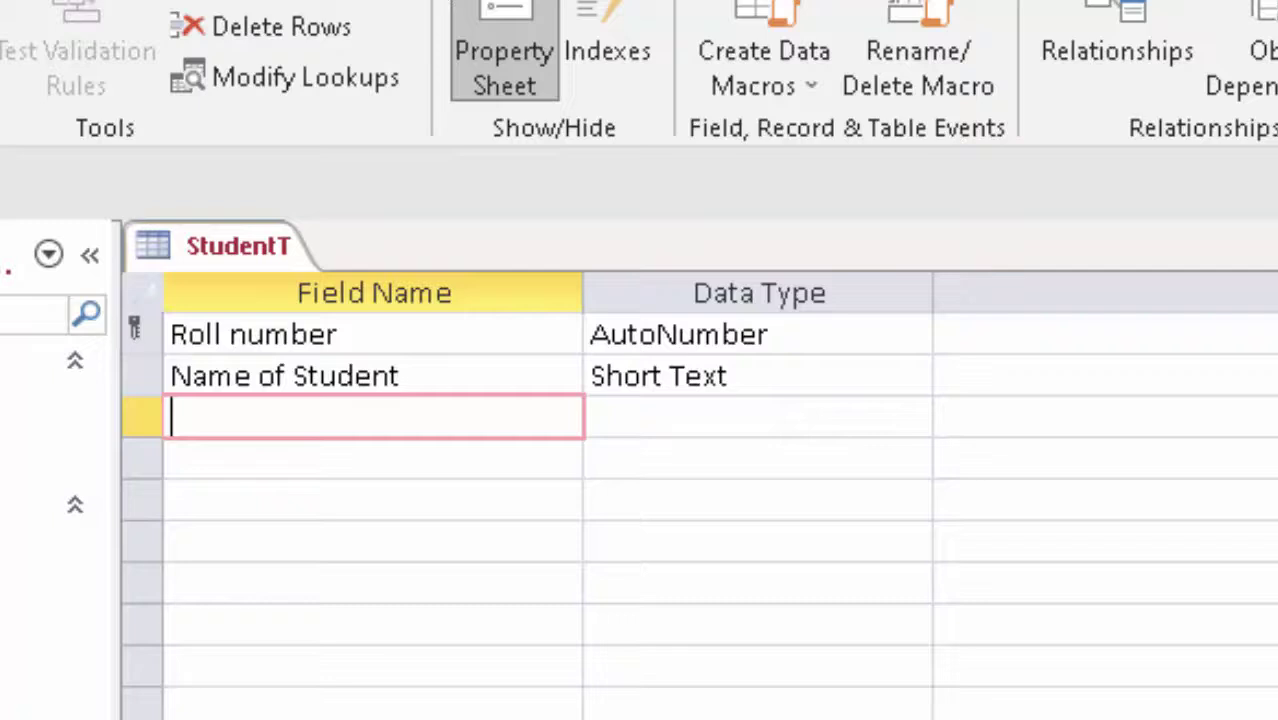
pyautogui.write("Father's")
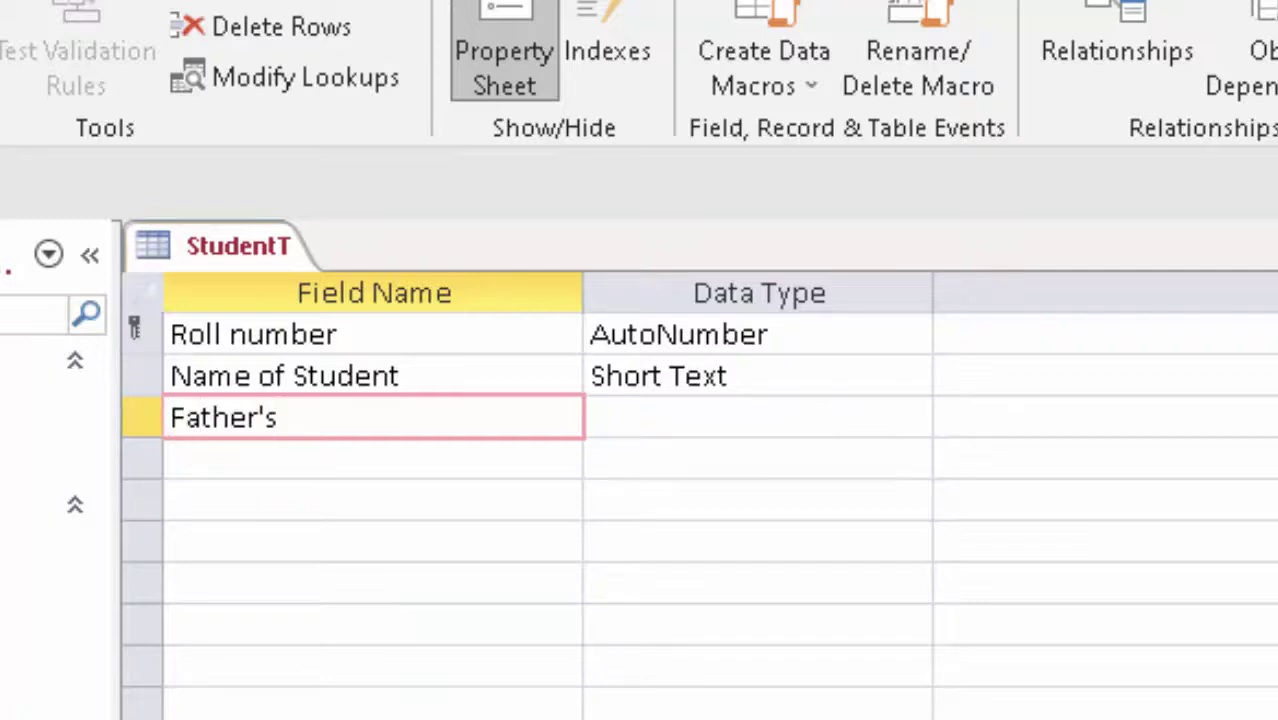
pyautogui.write(' nam')
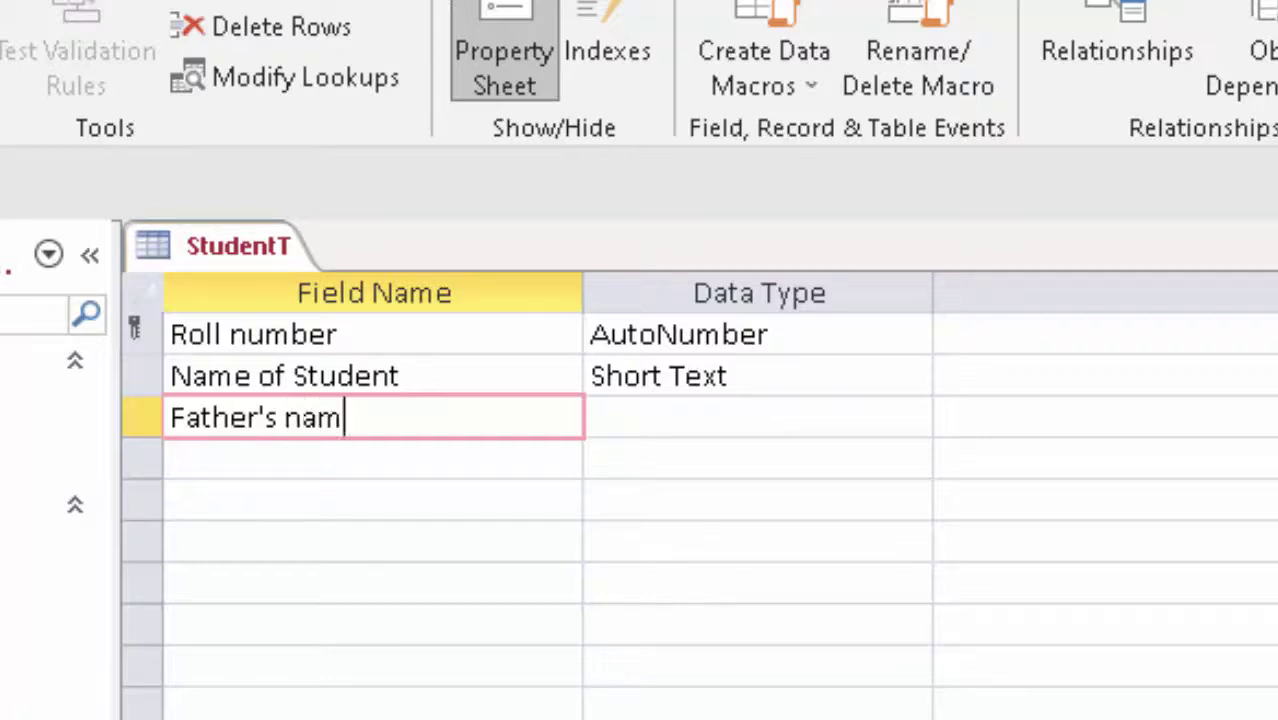
pyautogui.write('e')
pyautogui.press('Tab')
pyautogui.press('Tab')
pyautogui.press('Tab')
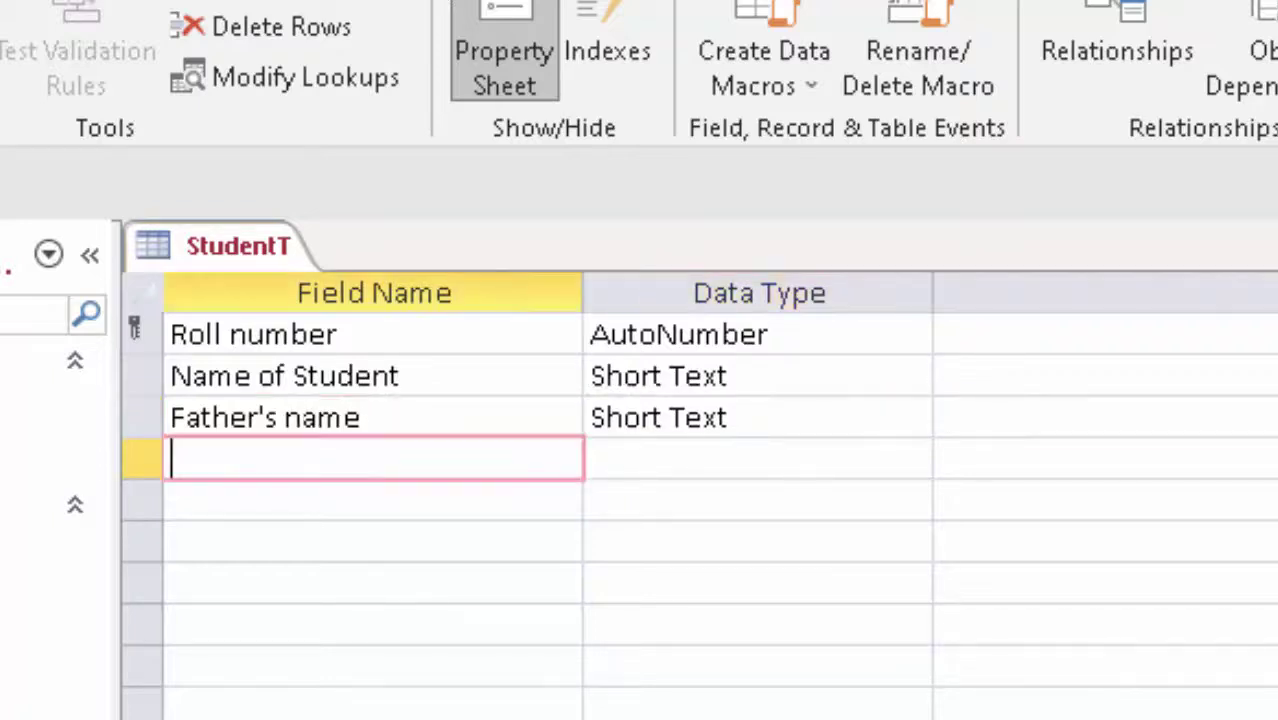
# Add Mother's name and City as Short Text fields, then switch to Datasheet View
pyautogui.write('Moth')
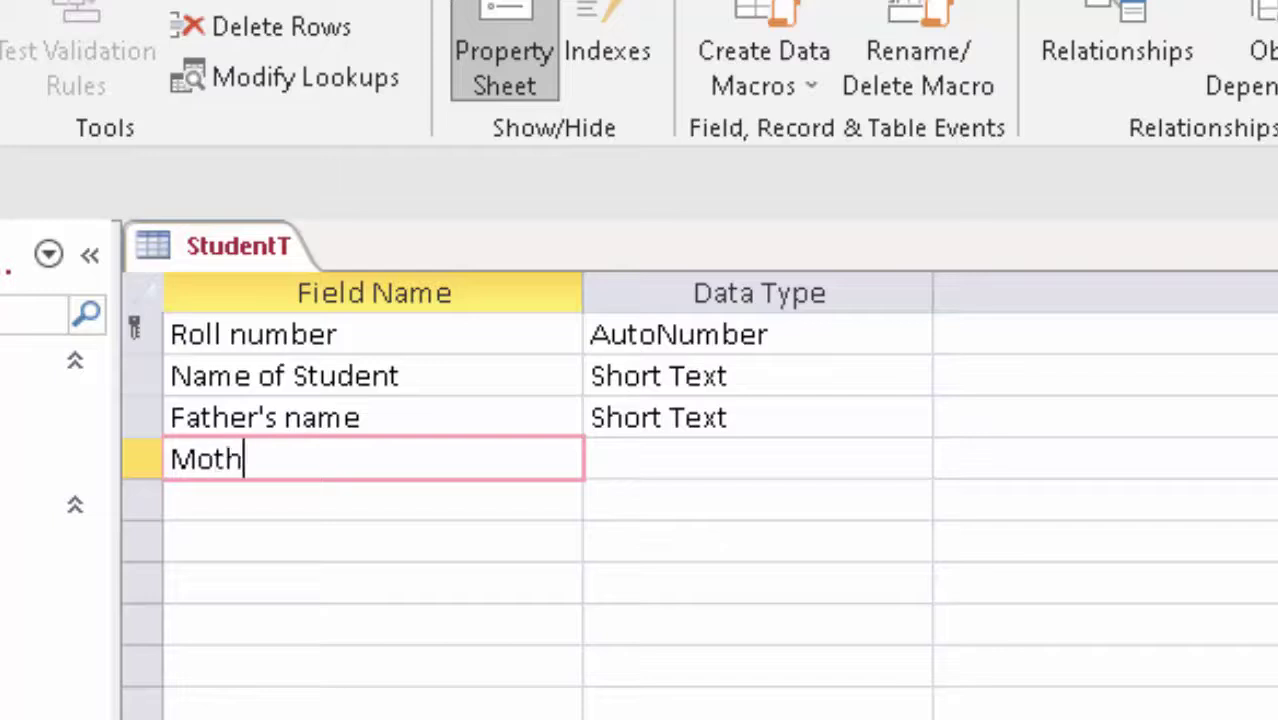
pyautogui.write("er's")
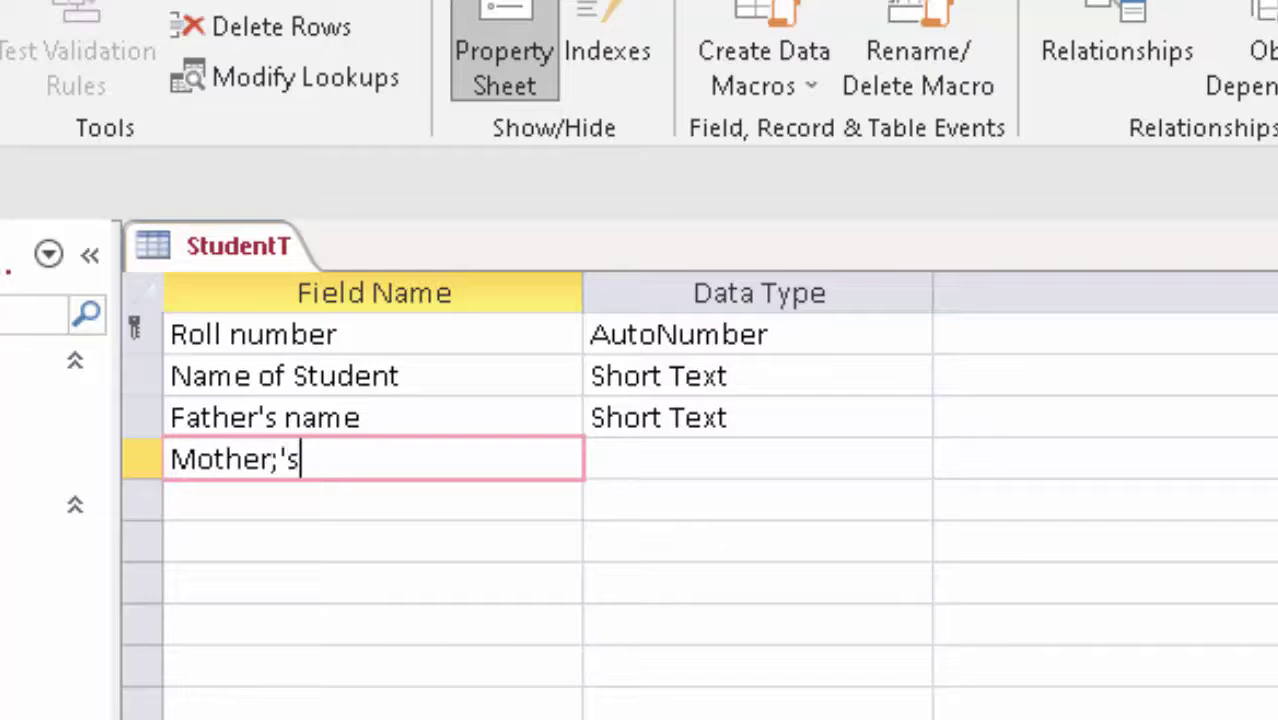
pyautogui.press('Left')
pyautogui.press('Left')
pyautogui.press('BackSpace')
pyautogui.press('End')
pyautogui.write('name')
pyautogui.click(297, 458)
pyautogui.click(840, 456)
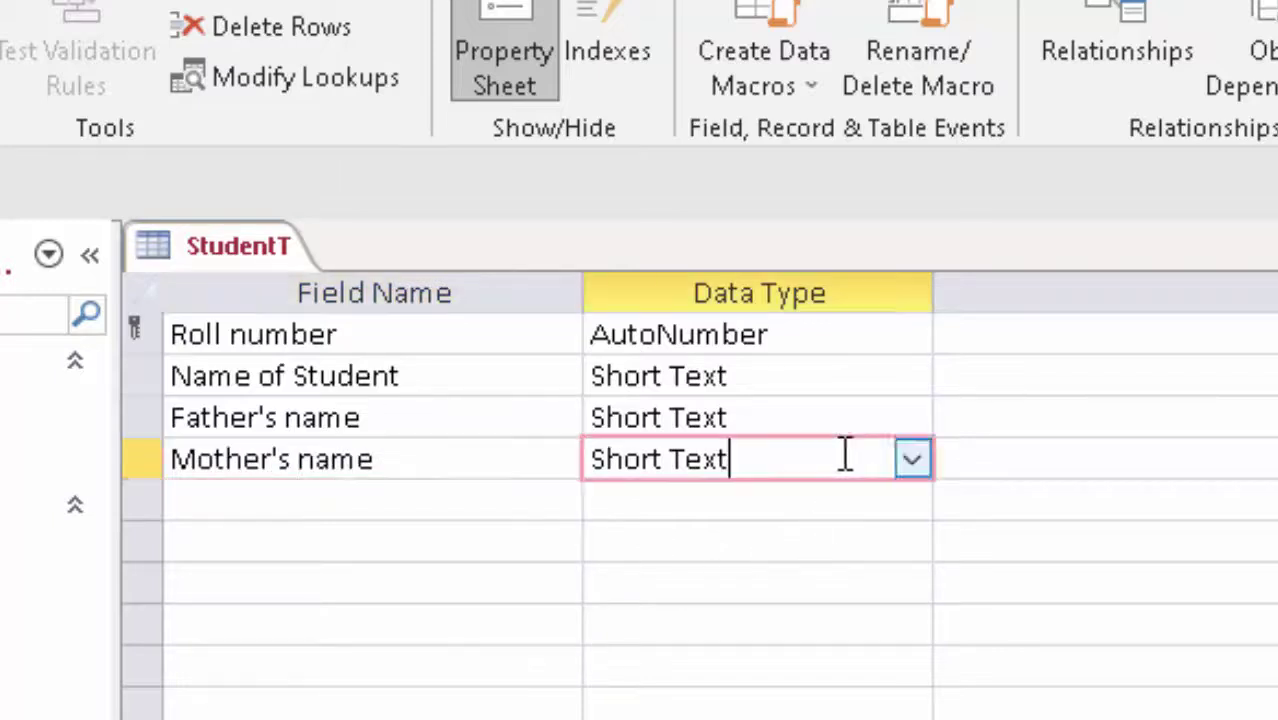
pyautogui.click(289, 496)
pyautogui.write('Ci')
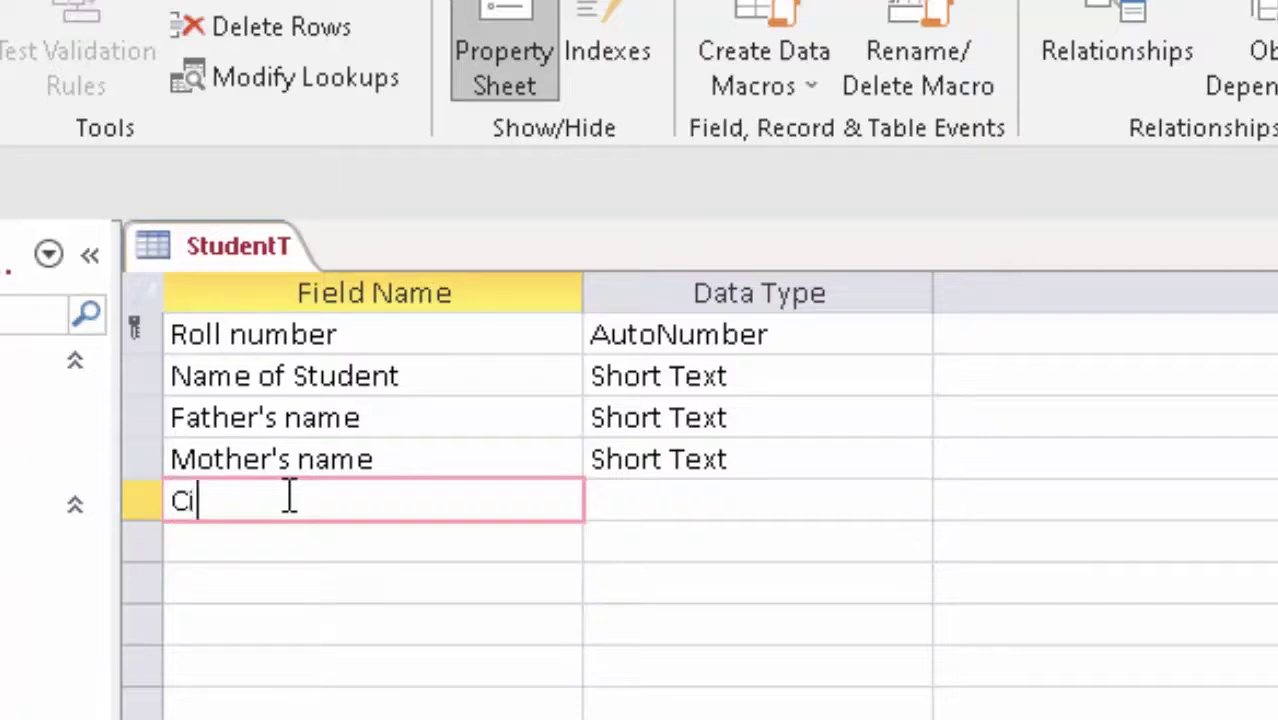
pyautogui.write('ty')
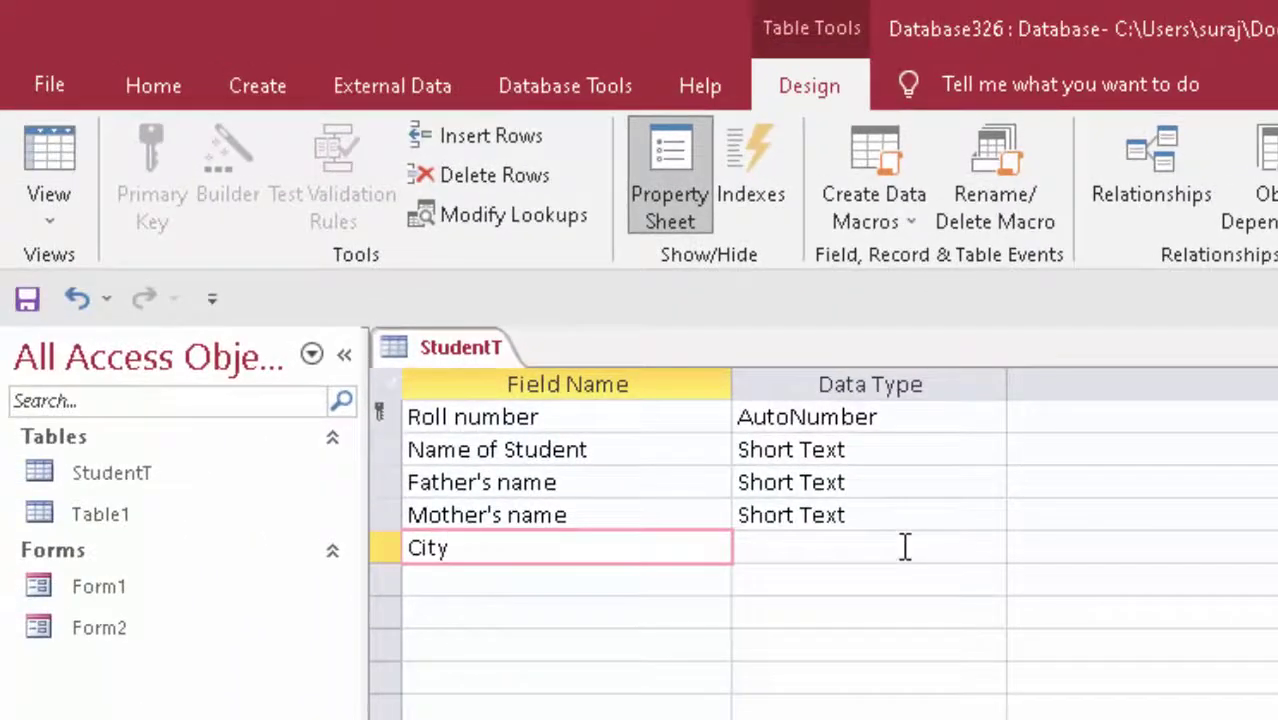
pyautogui.click(904, 546)
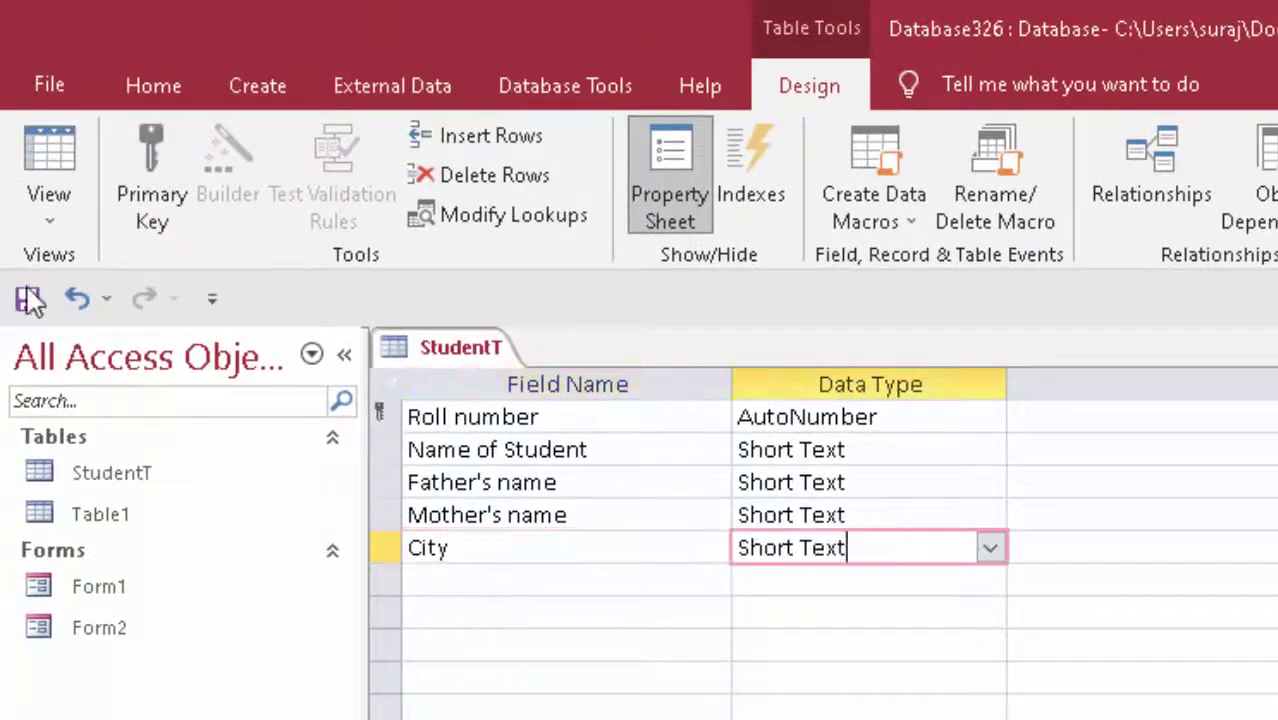
pyautogui.click(40, 168)
# Save the table and widen the Roll number, Name of Student, Father's and Mother's name columns
pyautogui.click(940, 642)
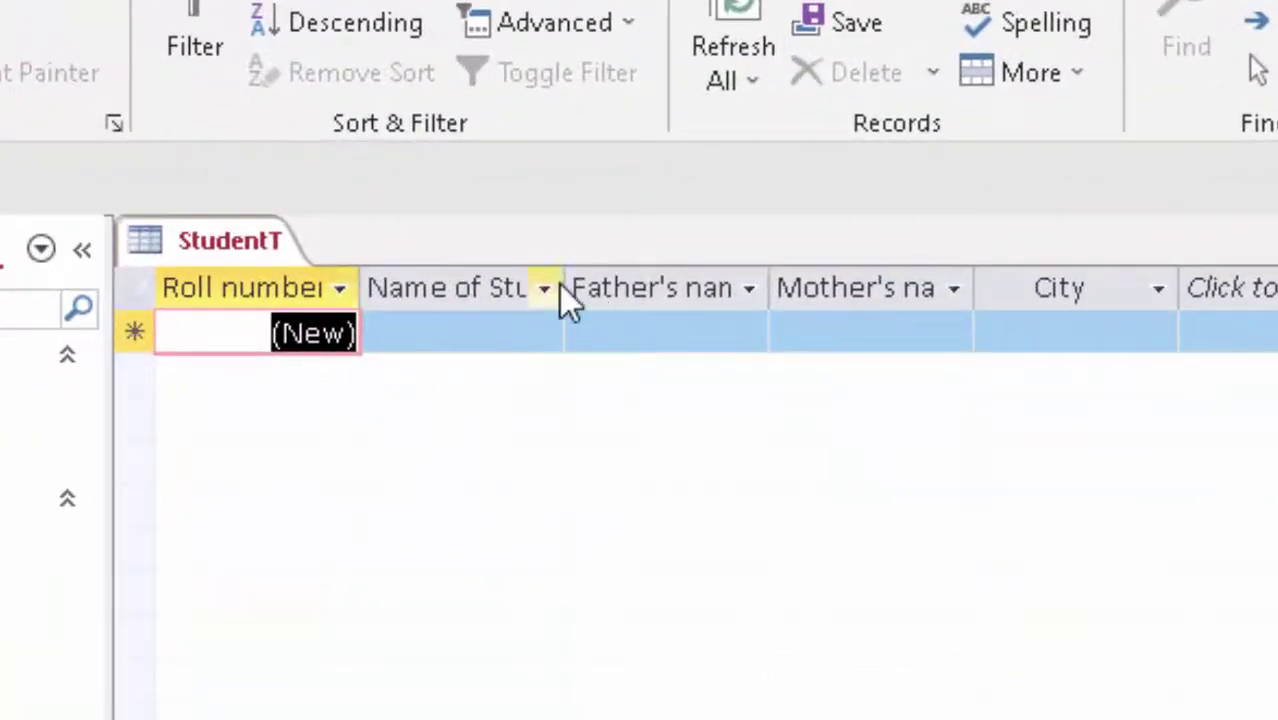
pyautogui.moveTo(566, 294); pyautogui.dragTo(600, 294)
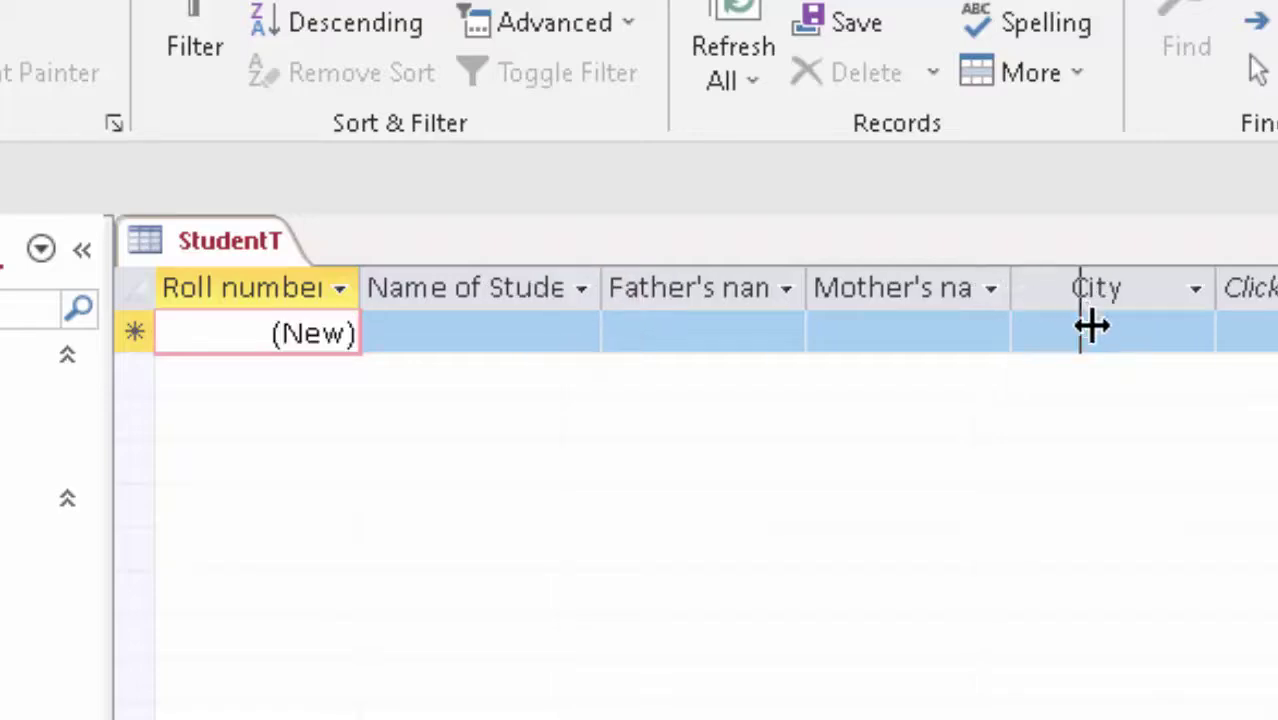
pyautogui.moveTo(1015, 291); pyautogui.dragTo(1097, 291)
pyautogui.click(801, 284)
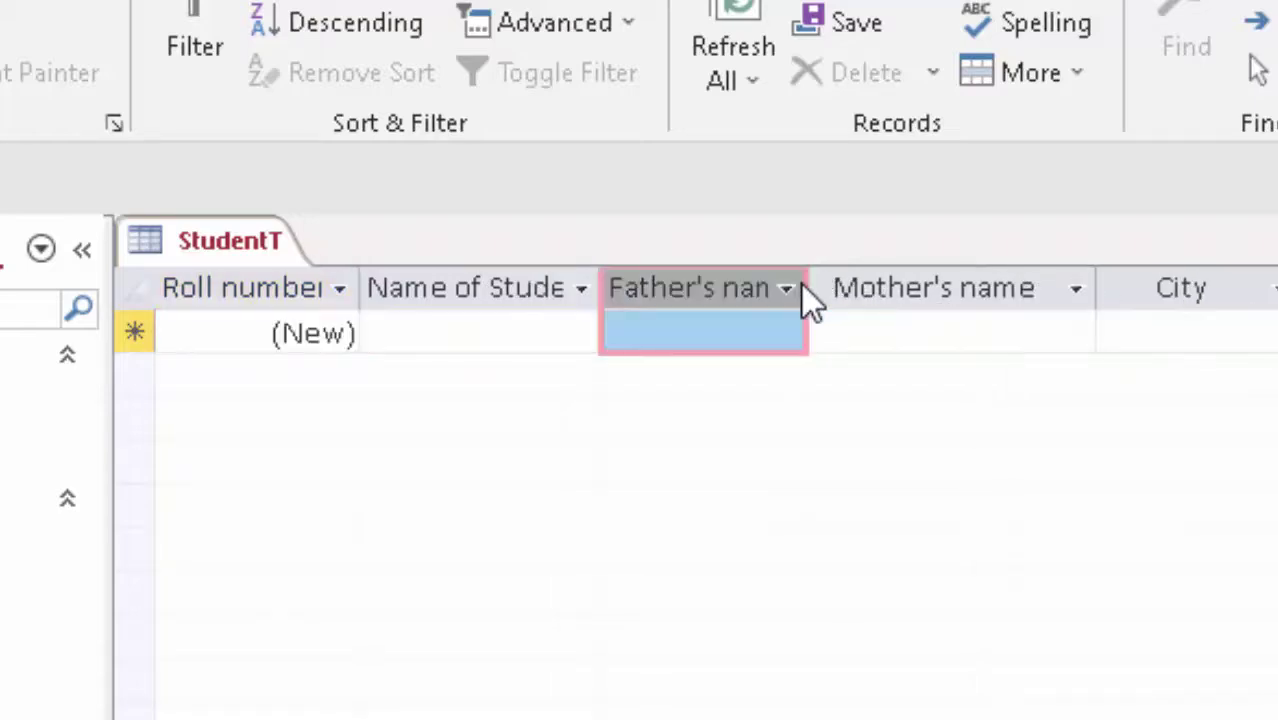
pyautogui.click(806, 285)
pyautogui.click(806, 285)
pyautogui.moveTo(808, 285); pyautogui.dragTo(864, 290)
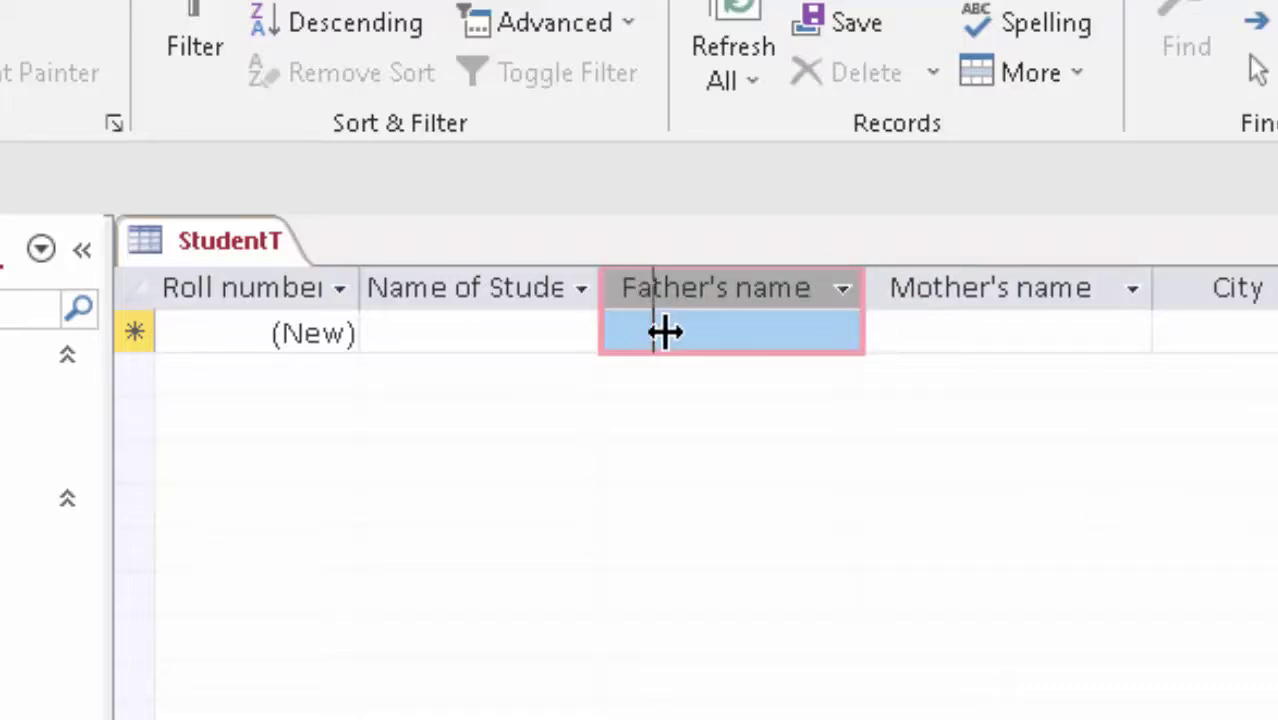
pyautogui.doubleClick(599, 288)
pyautogui.moveTo(362, 287); pyautogui.dragTo(420, 330)
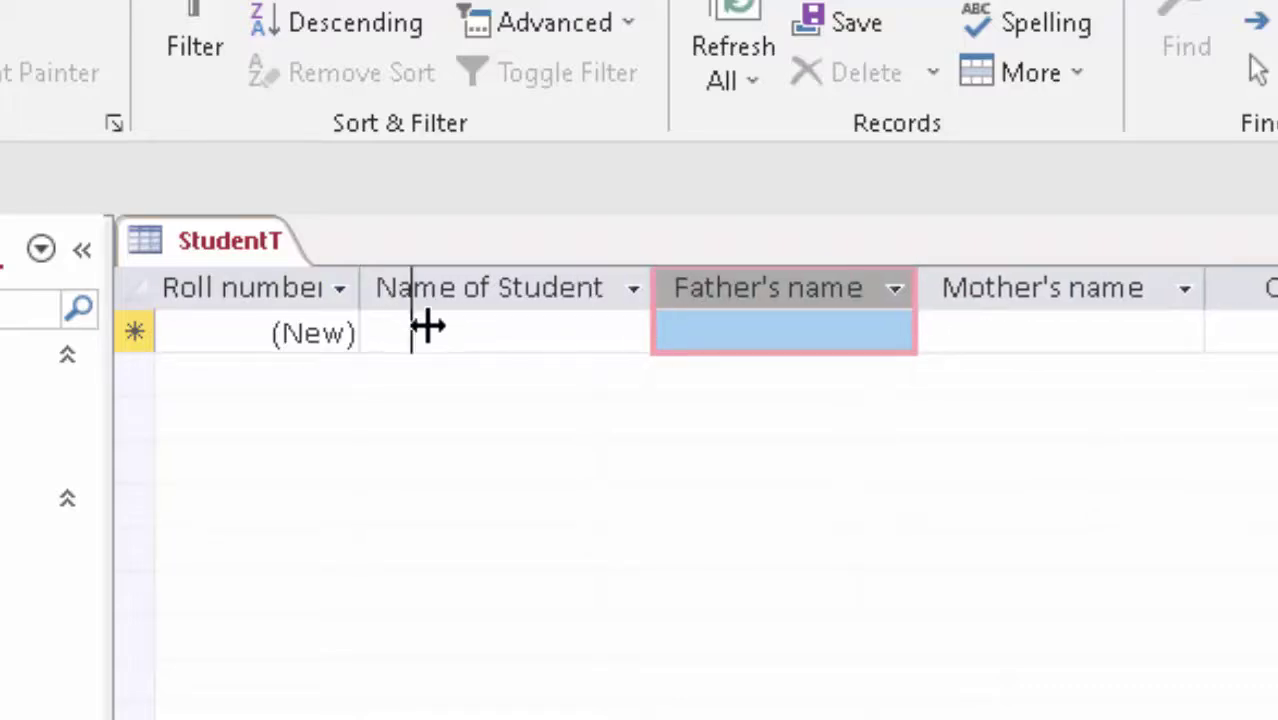
# Enter the student records with their names, parents' names and city Deoria, fixing typos
pyautogui.click(588, 337)
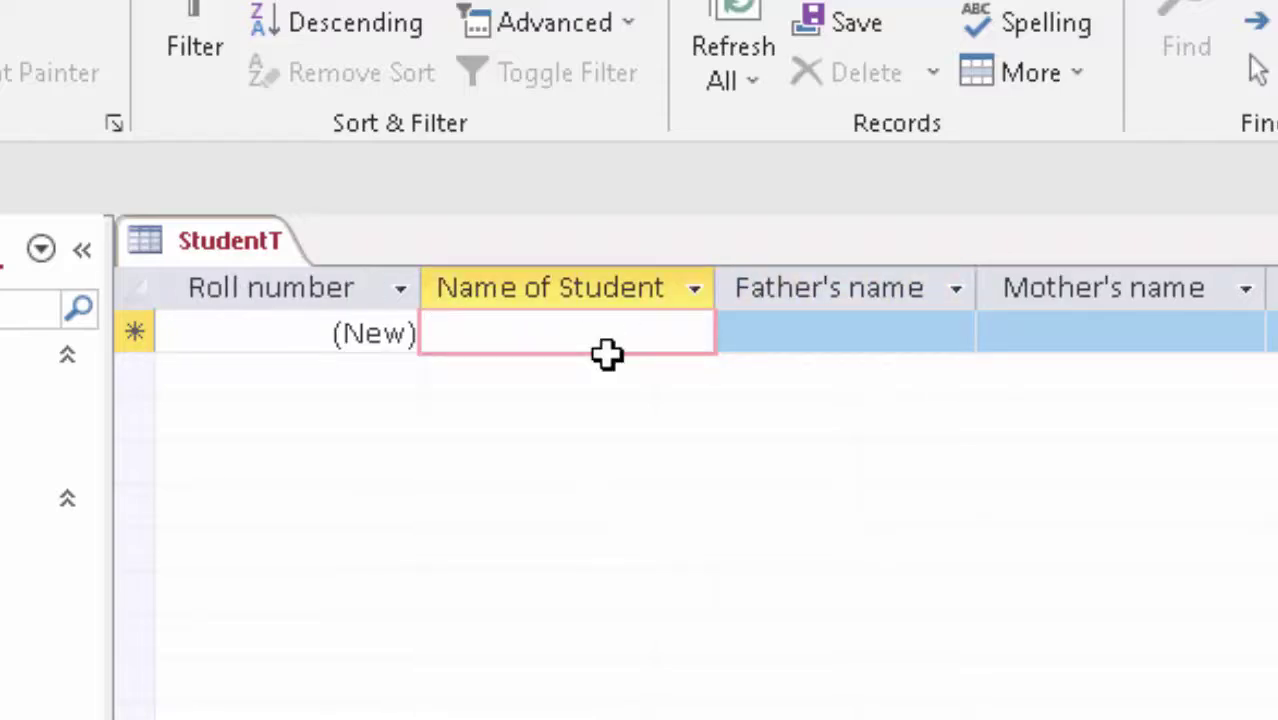
pyautogui.write('Raj')
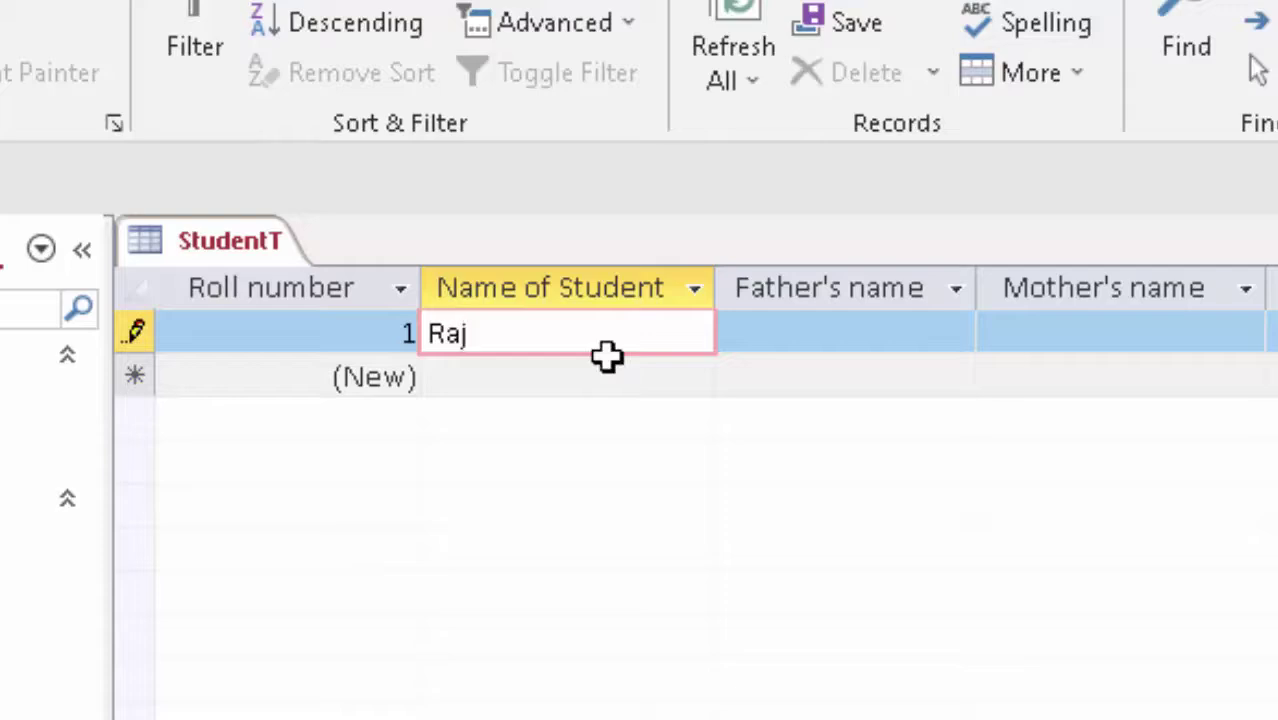
pyautogui.press('Tab')
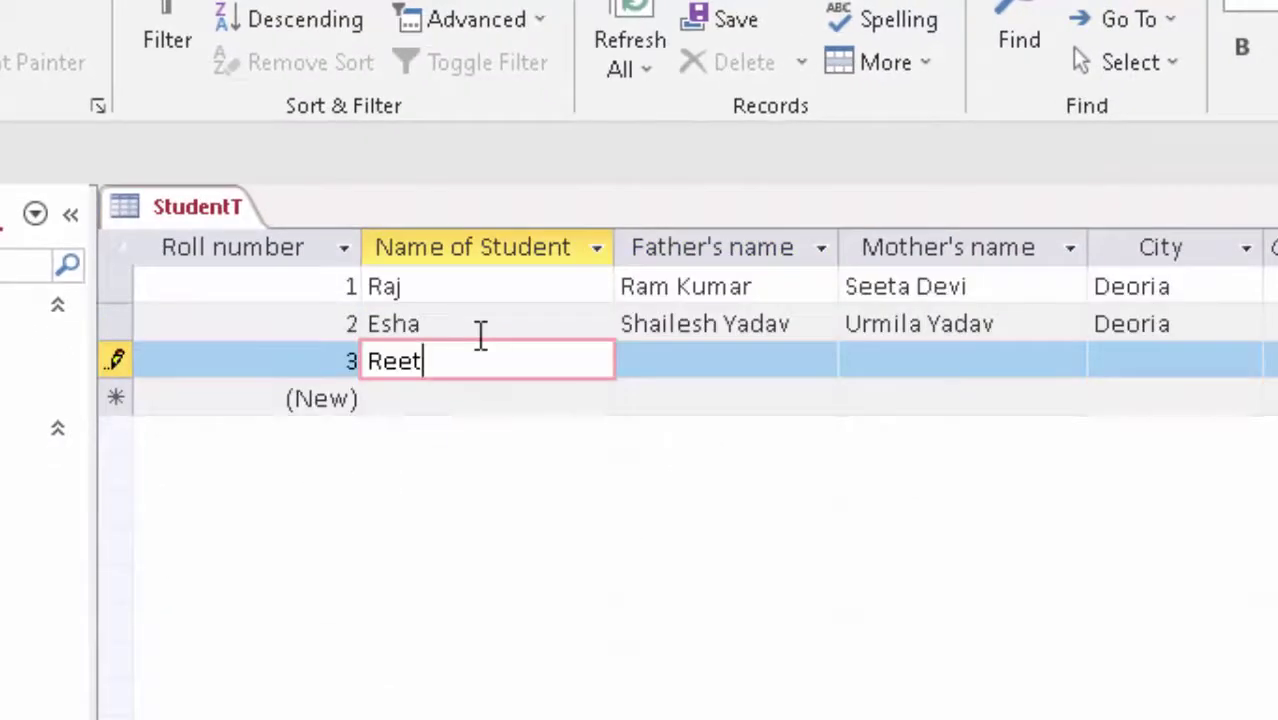
pyautogui.press('Tab')
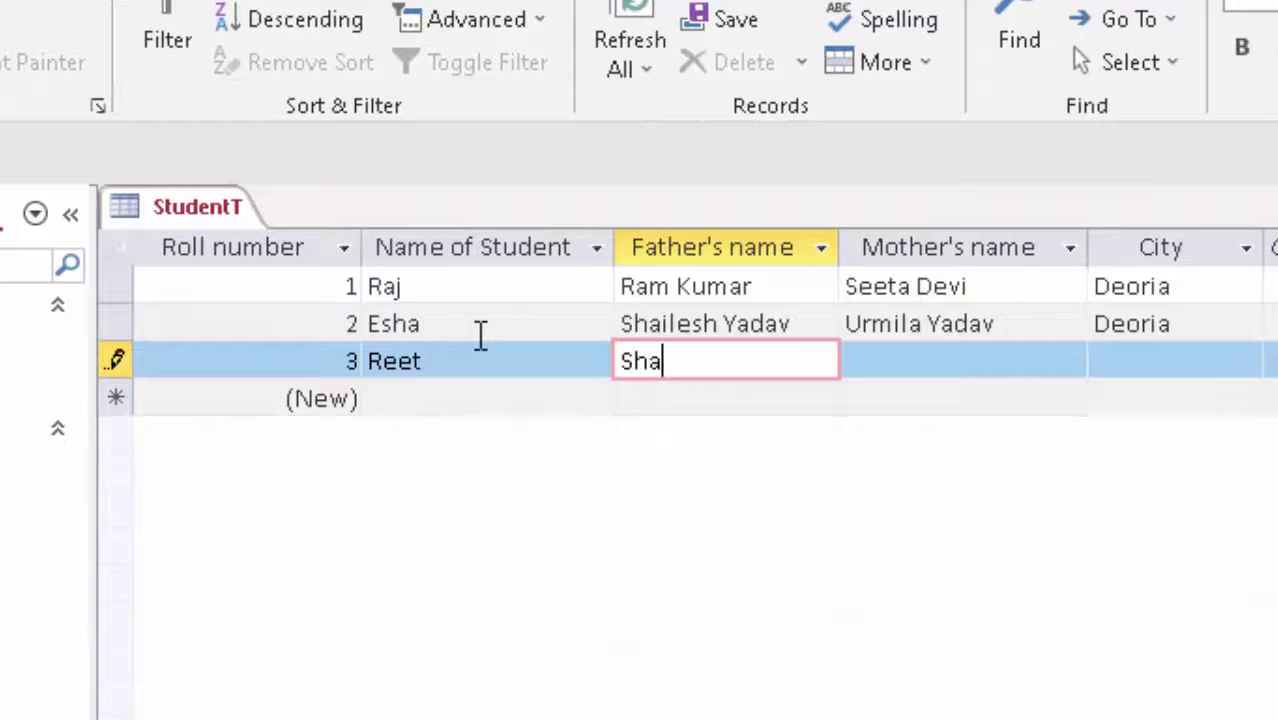
pyautogui.write('ilesh')
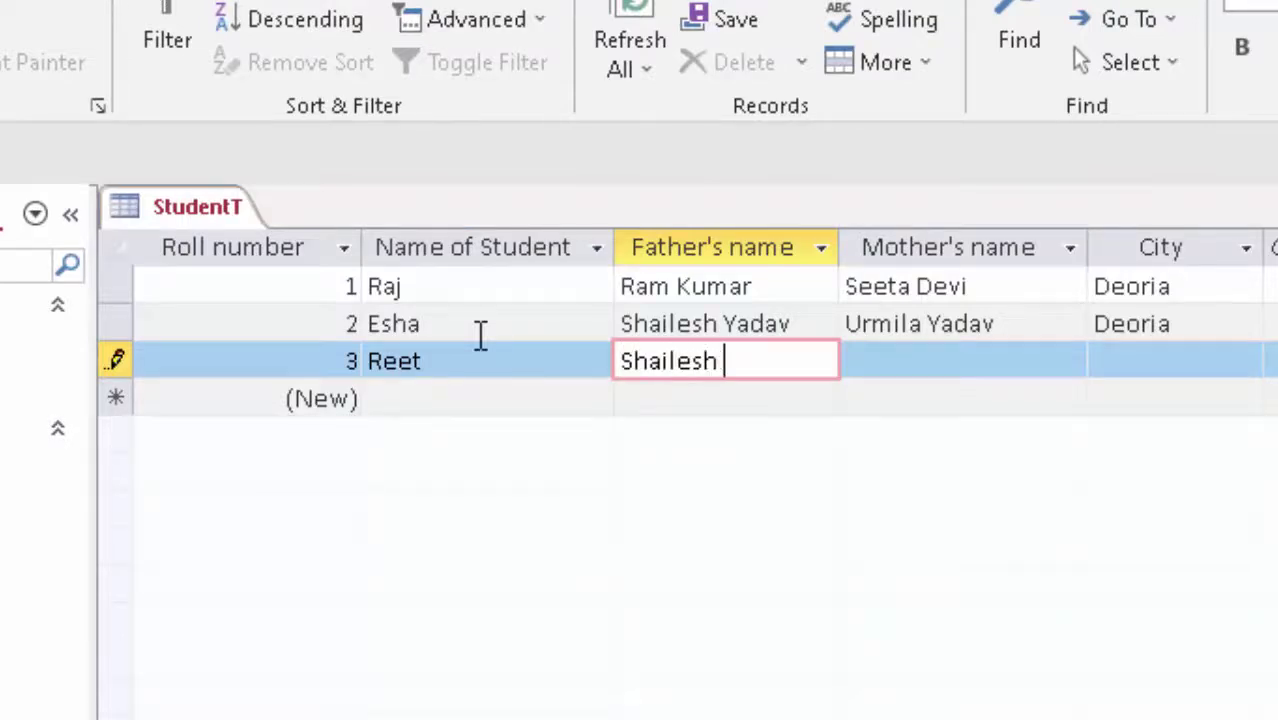
pyautogui.write('umar')
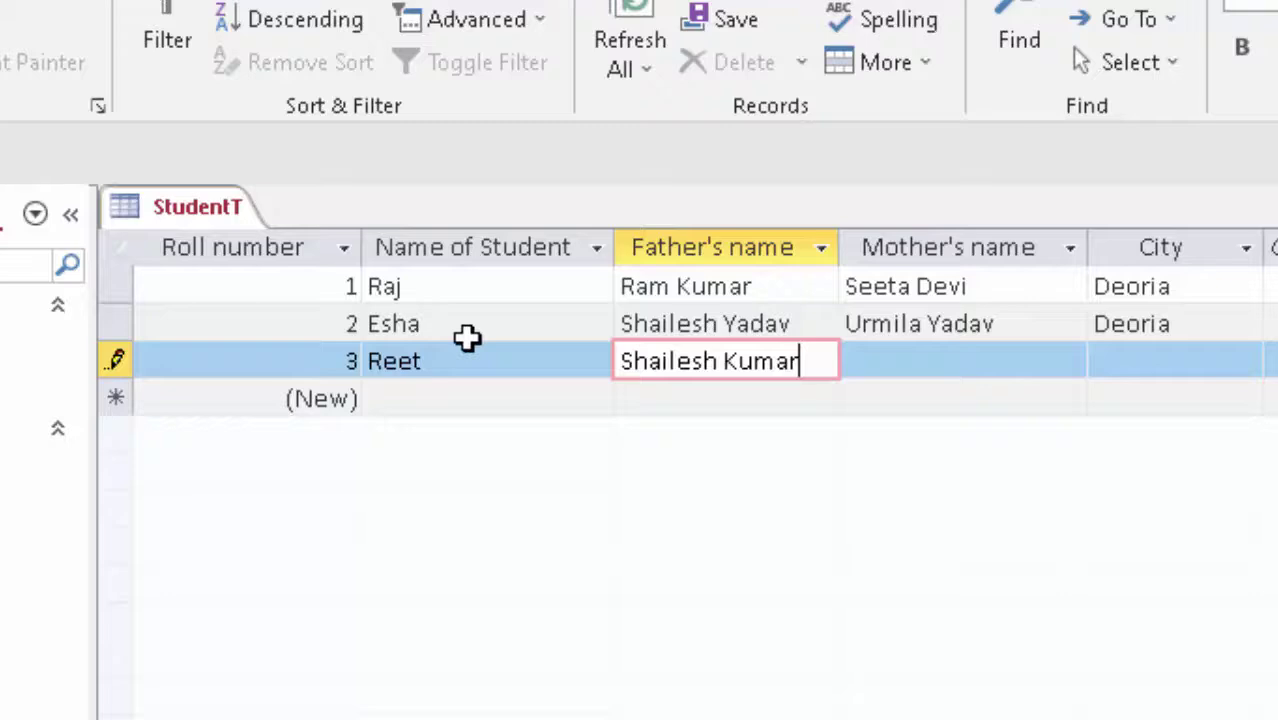
pyautogui.press('Tab')
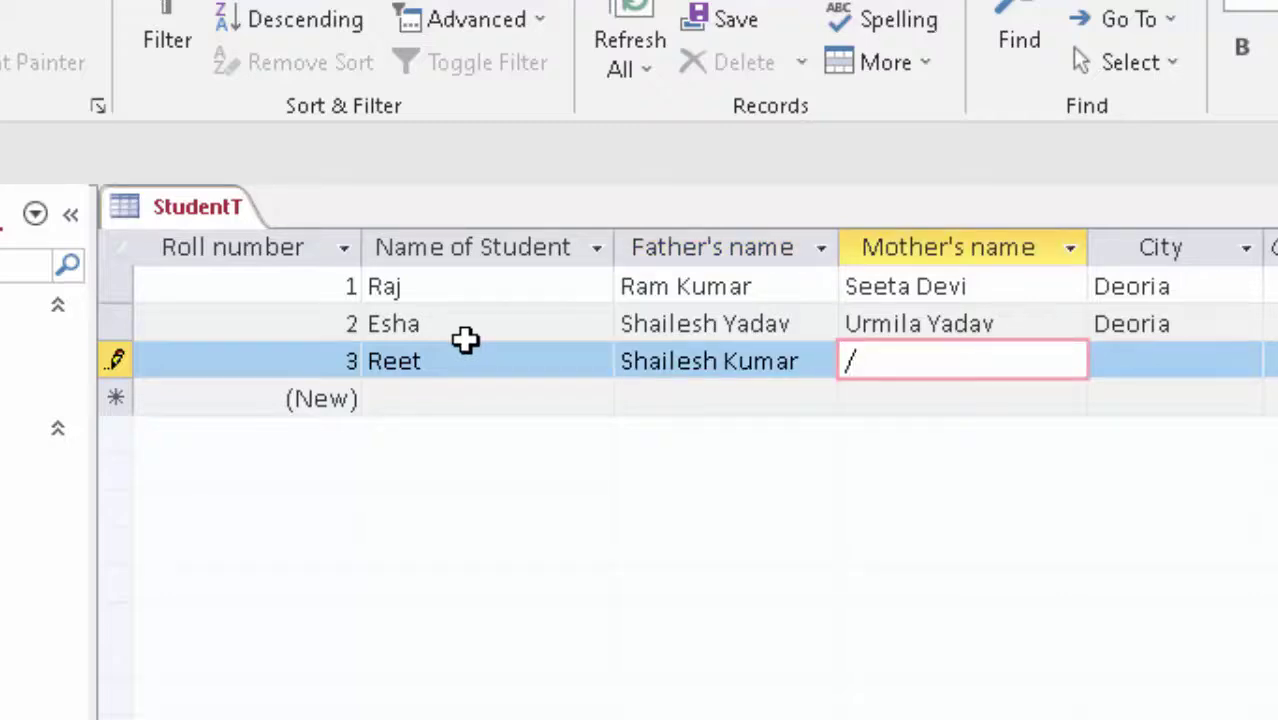
pyautogui.write('Um')
pyautogui.write('rmila Ya')
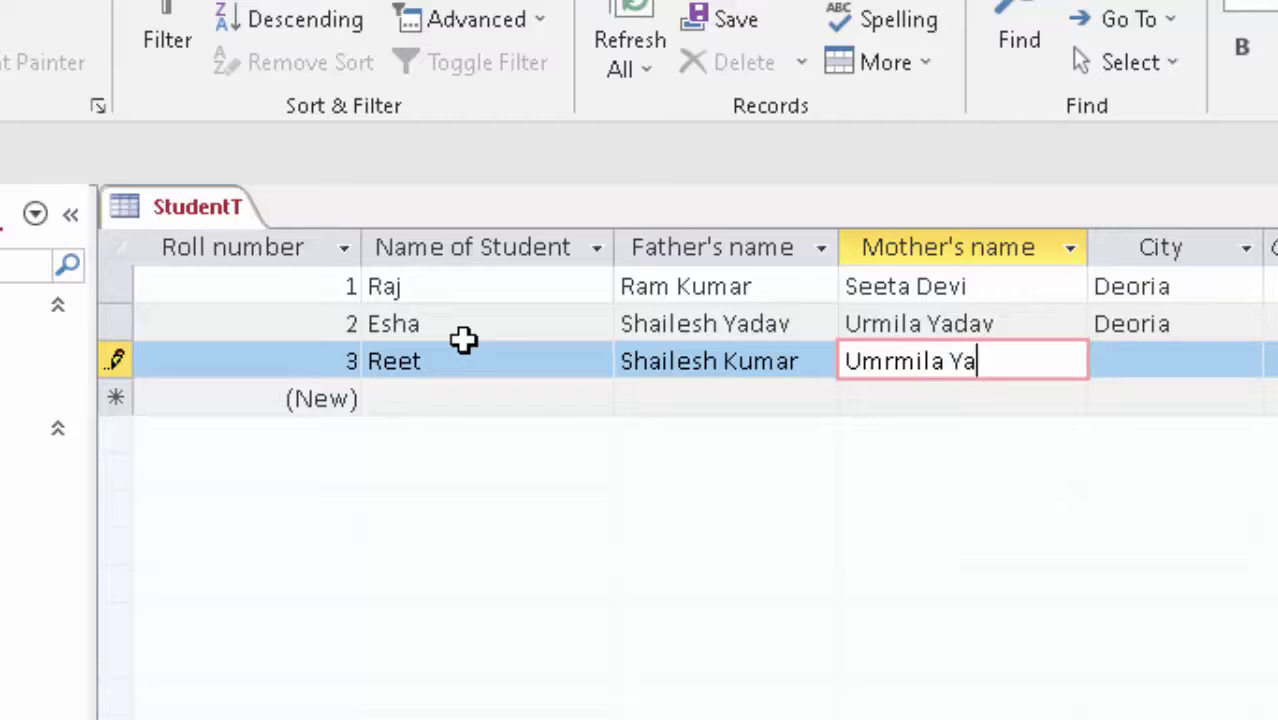
pyautogui.write('dav')
pyautogui.press('Tab')
pyautogui.write('Deori')
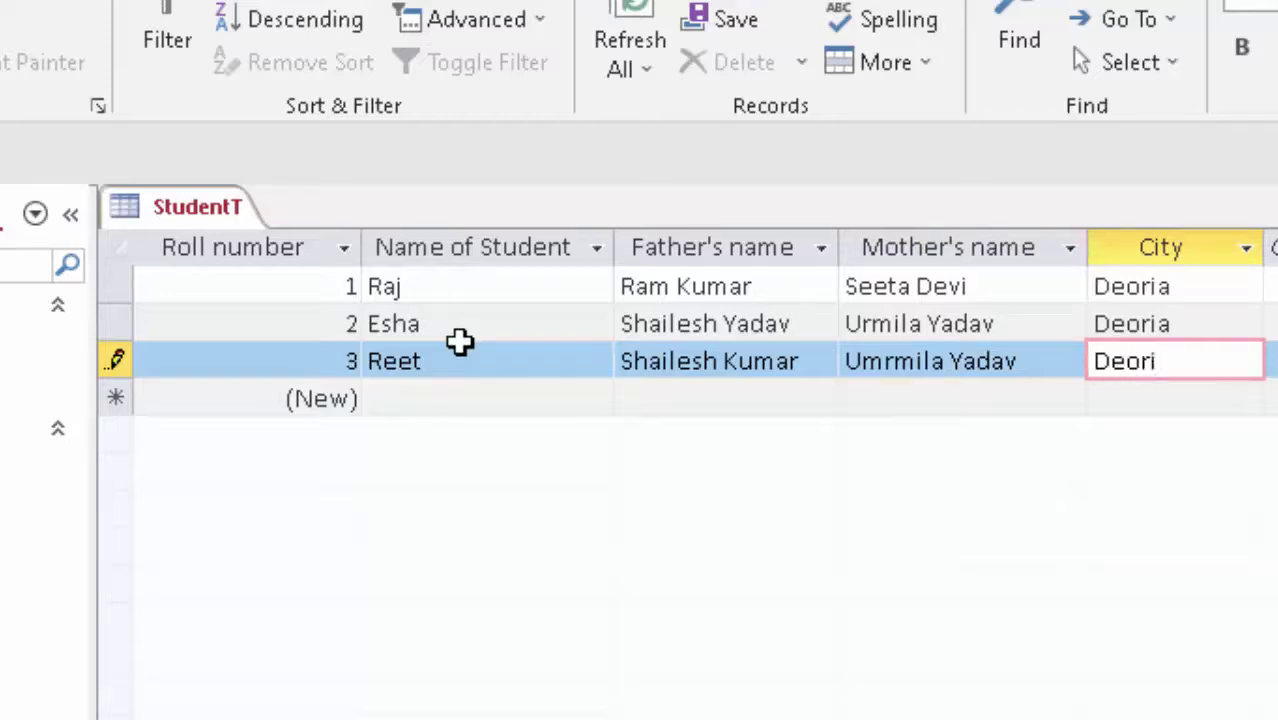
pyautogui.write('a')
pyautogui.press('Tab')
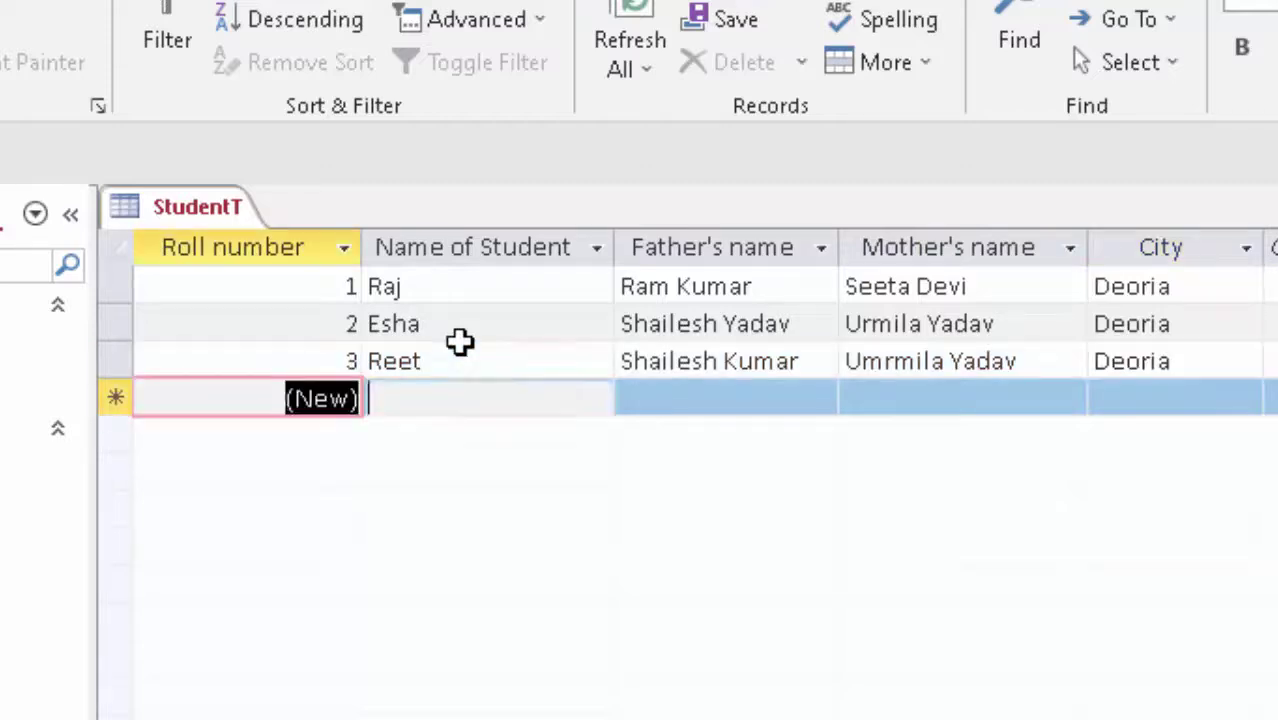
pyautogui.press('Tab')
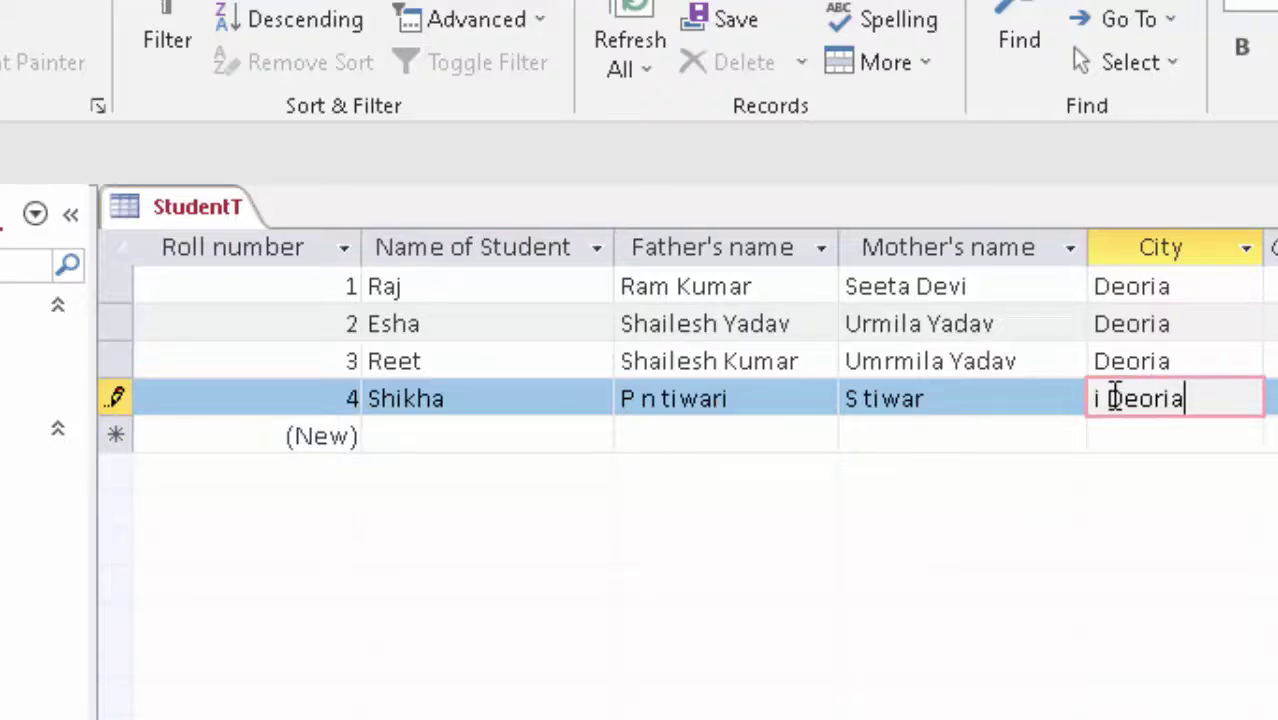
pyautogui.click(1113, 398)
pyautogui.press('BackSpace')
pyautogui.press('BackSpace')
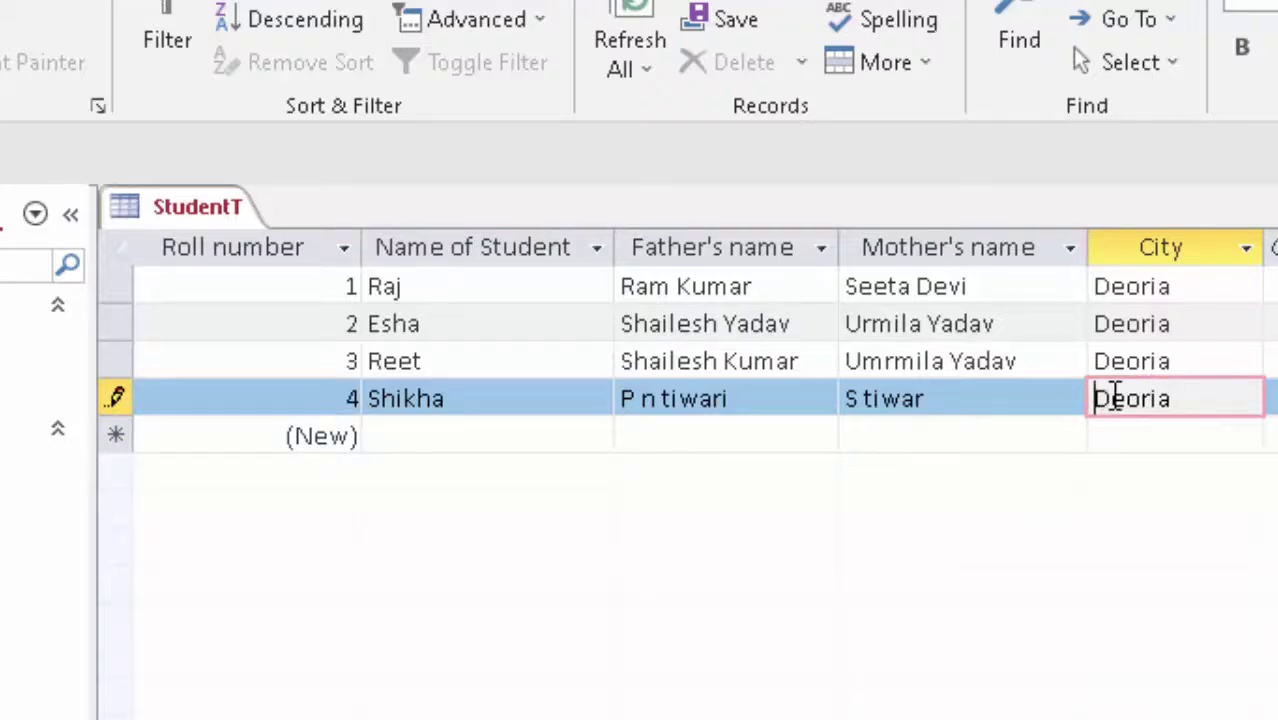
pyautogui.click(978, 401)
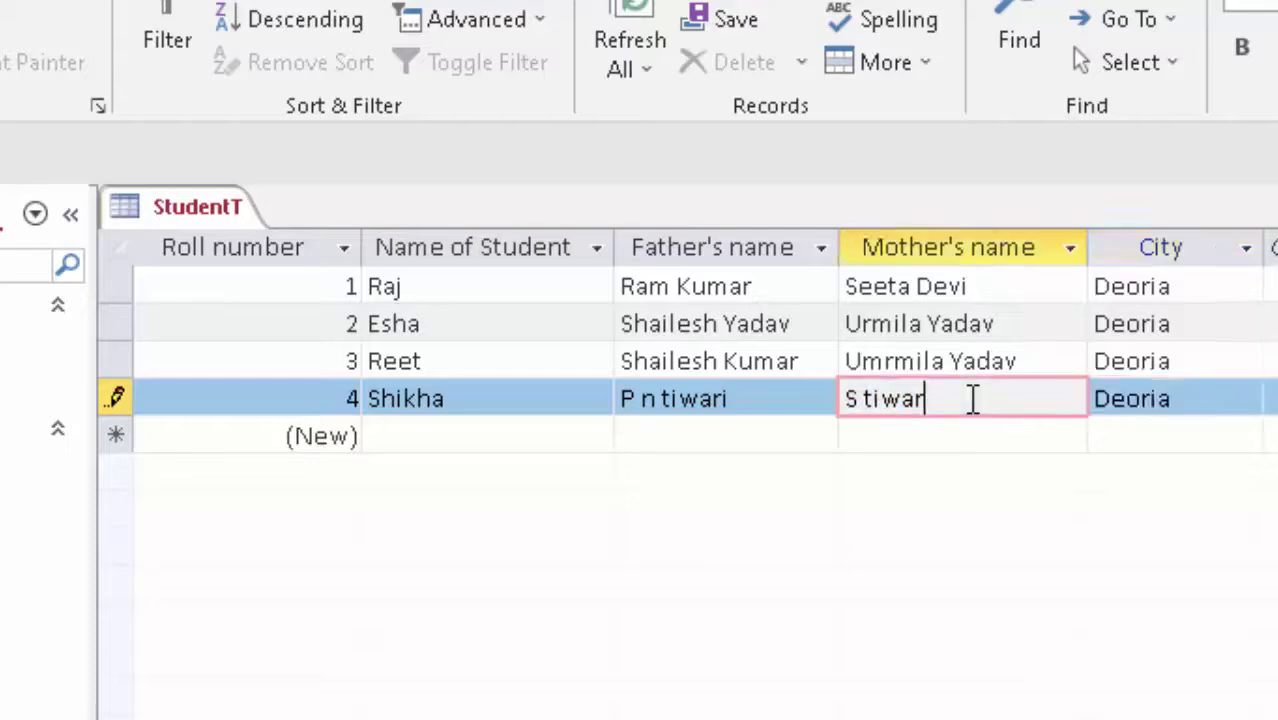
pyautogui.write('i')
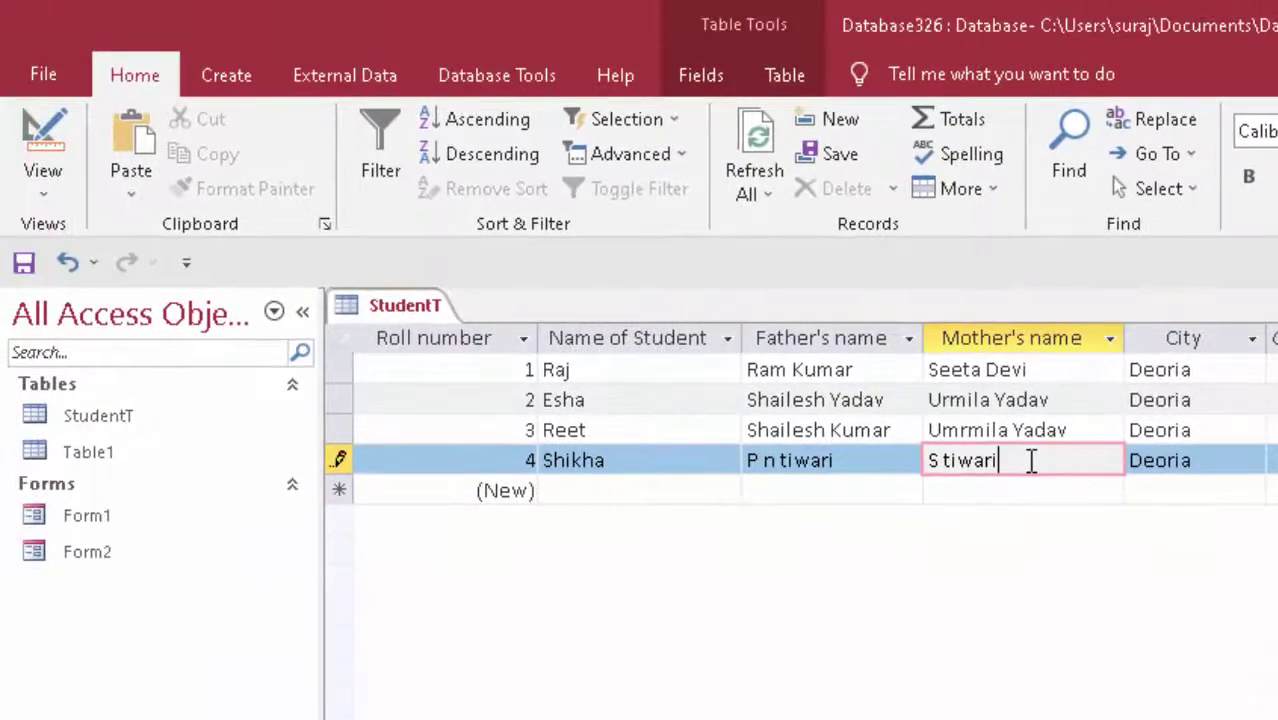
# Commit the fourth record and close the StudentT table
pyautogui.rightClick(405, 312)
pyautogui.click(446, 320)
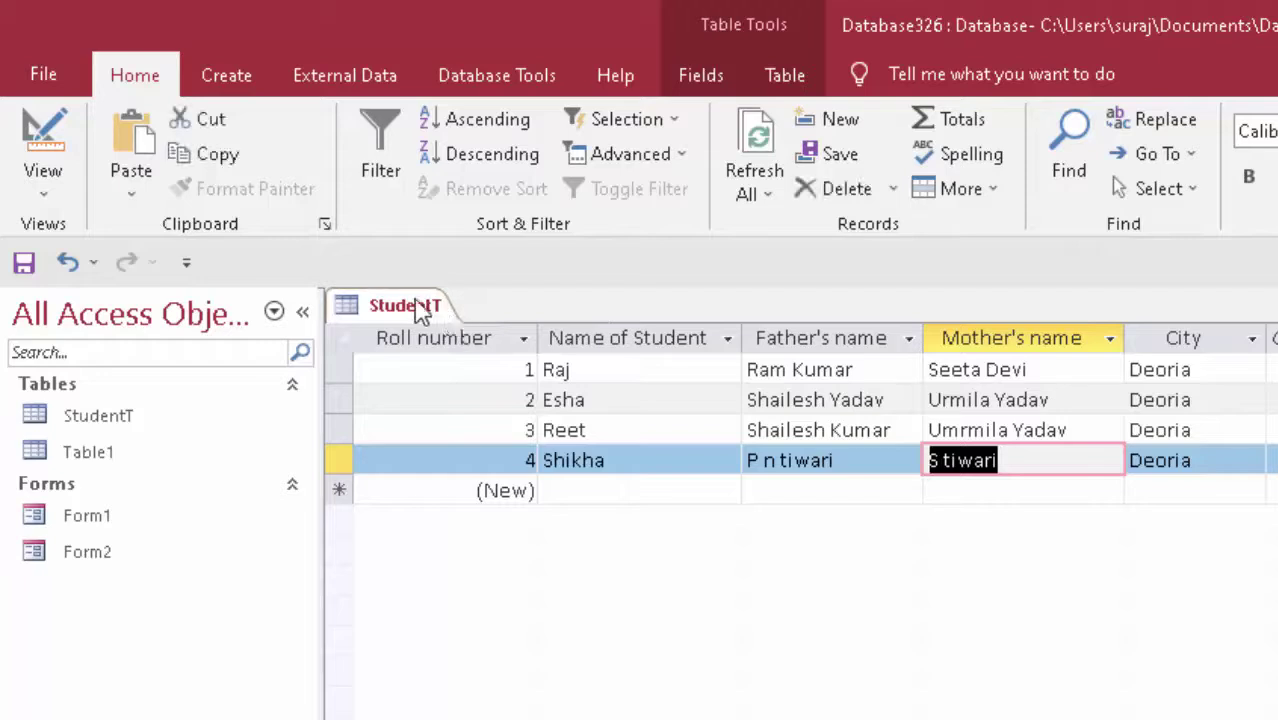
pyautogui.rightClick(420, 312)
pyautogui.click(456, 352)
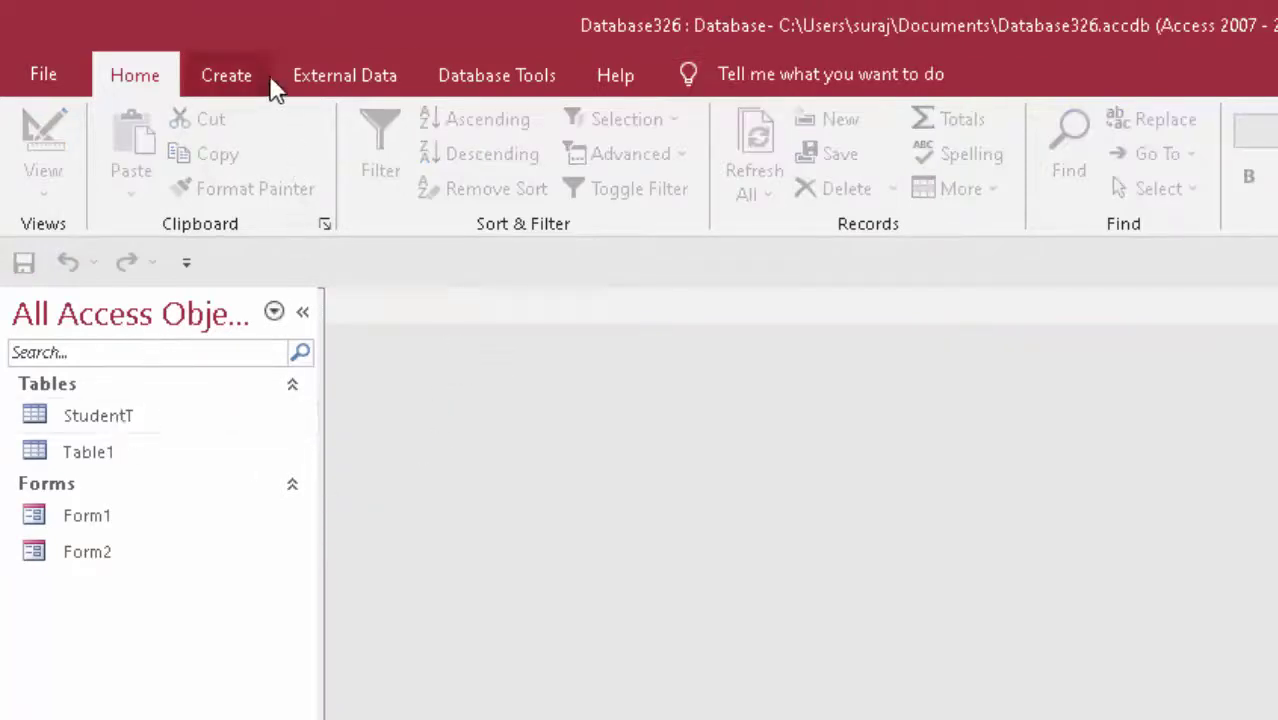
# Create a blank Design View form and add the StudentT fields, starting with Roll number and Name of Student
pyautogui.click(235, 78)
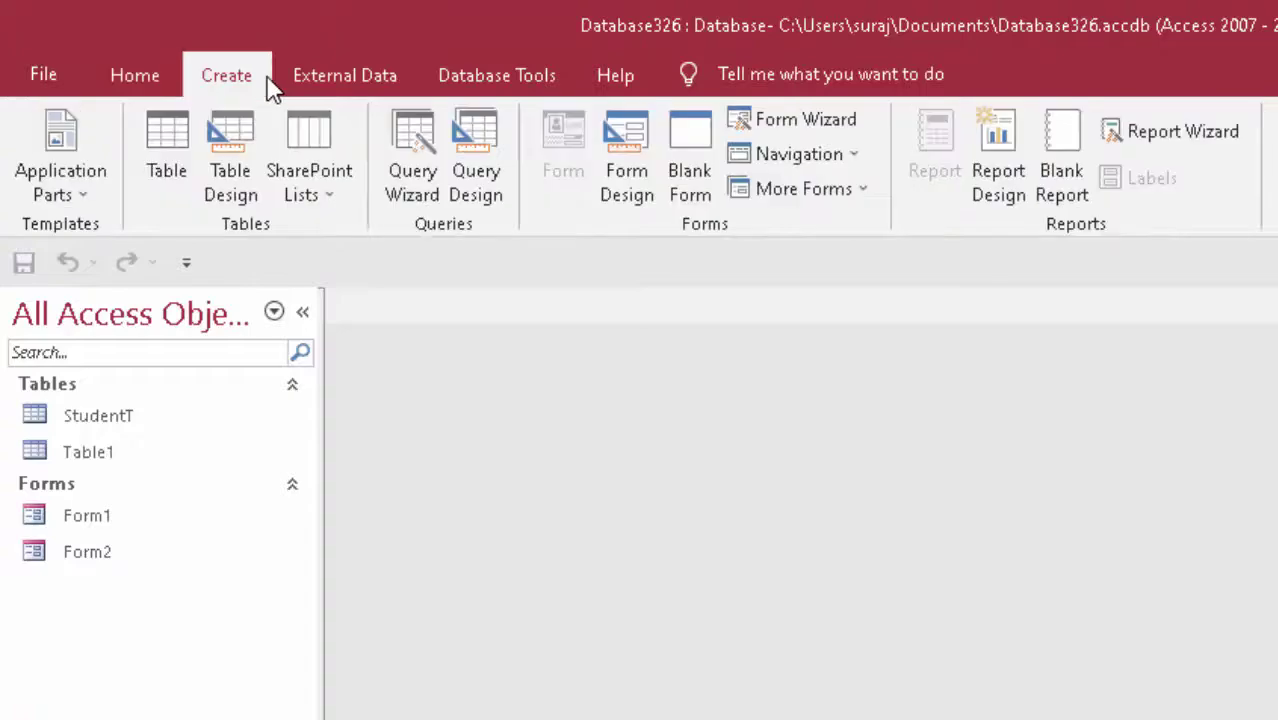
pyautogui.click(630, 145)
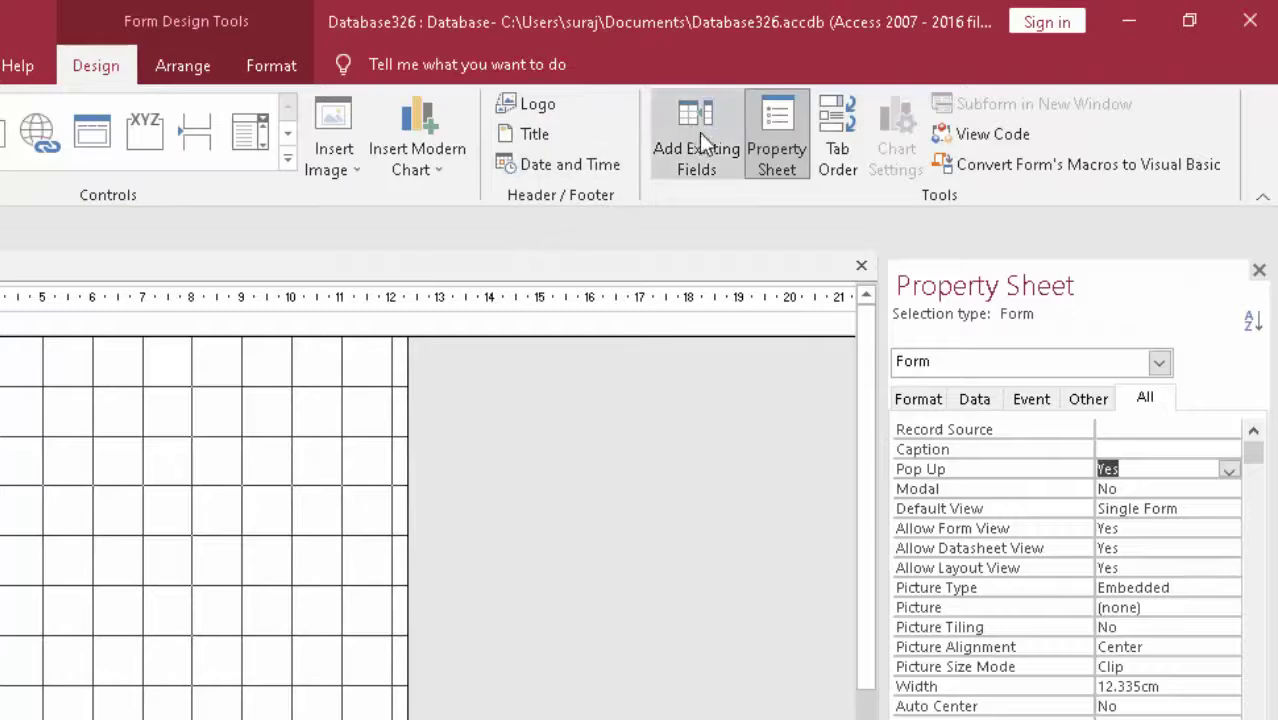
pyautogui.click(687, 131)
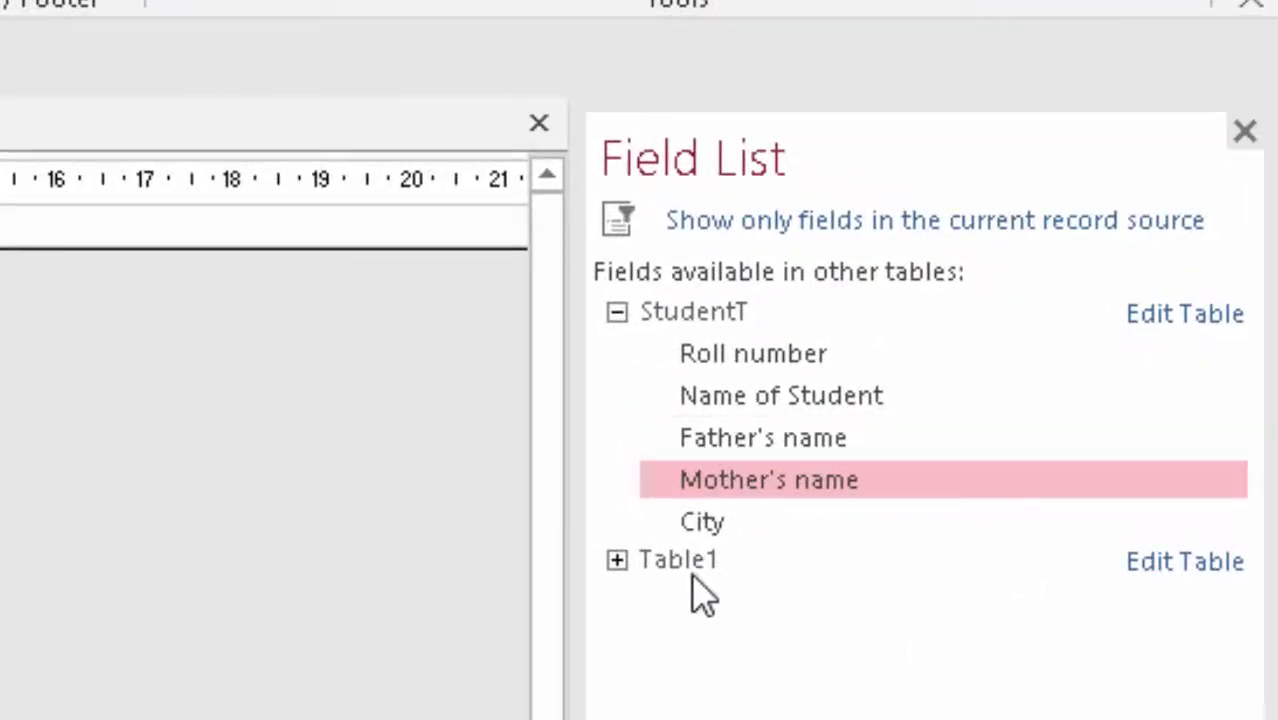
pyautogui.doubleClick(733, 360)
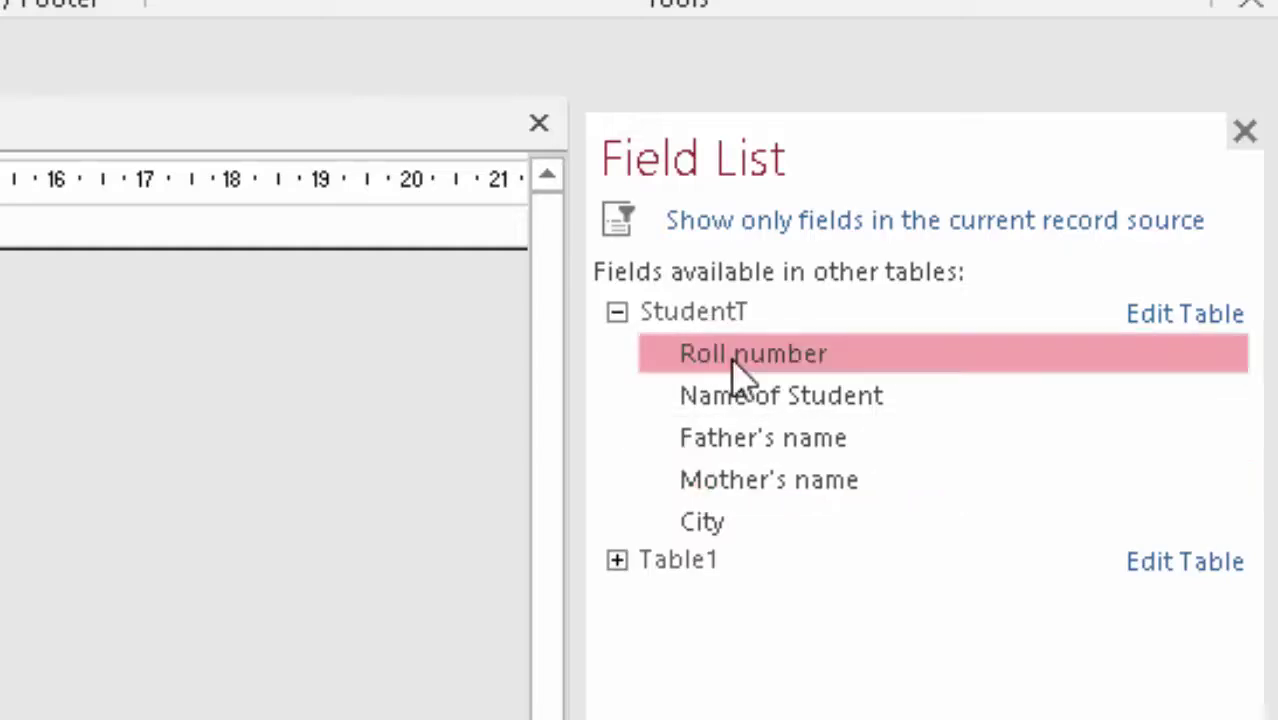
pyautogui.doubleClick(740, 400)
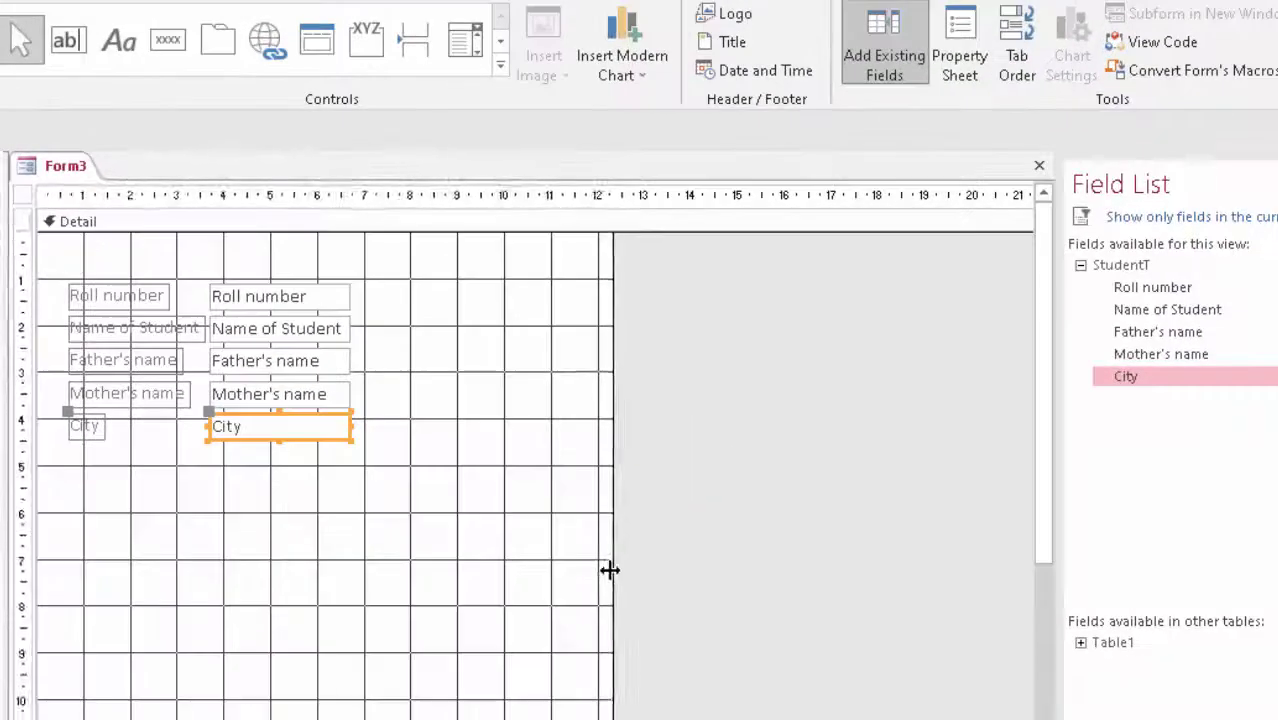
# Narrow the form's right edge and raise its bottom edge to fit the fields
pyautogui.moveTo(610, 568); pyautogui.dragTo(468, 566)
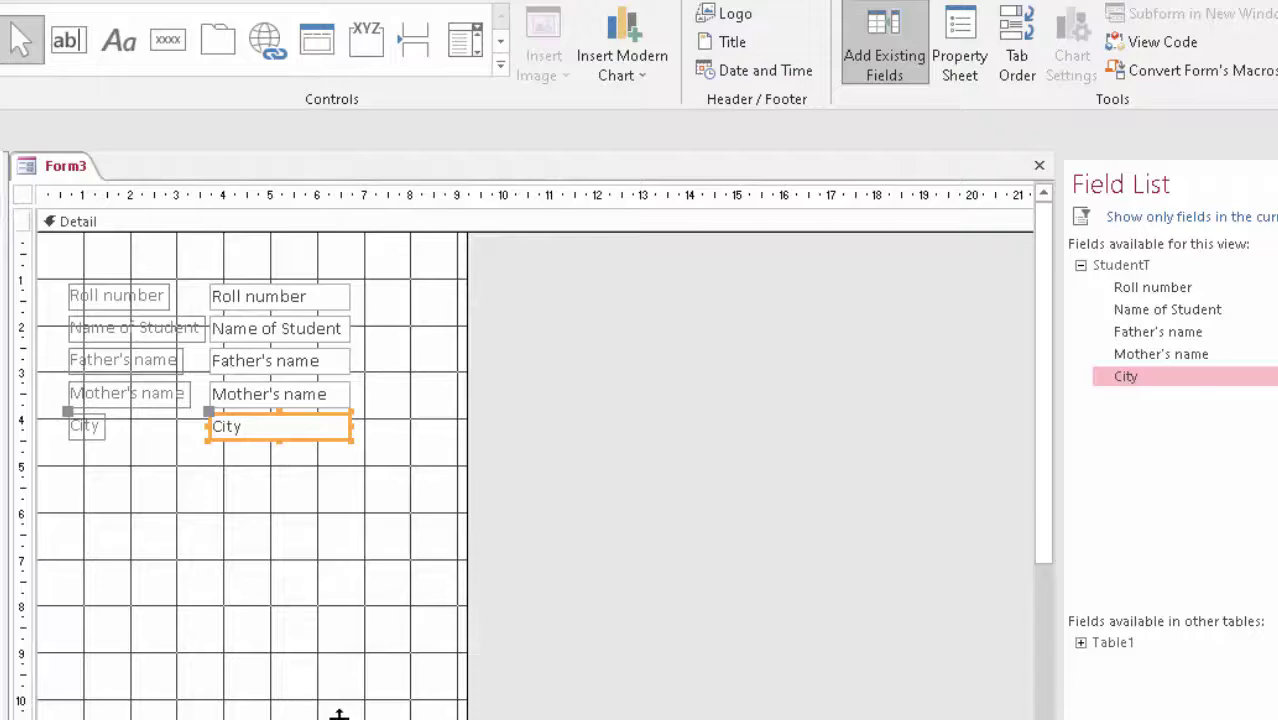
pyautogui.moveTo(339, 714); pyautogui.dragTo(377, 547)
pyautogui.click(785, 225)
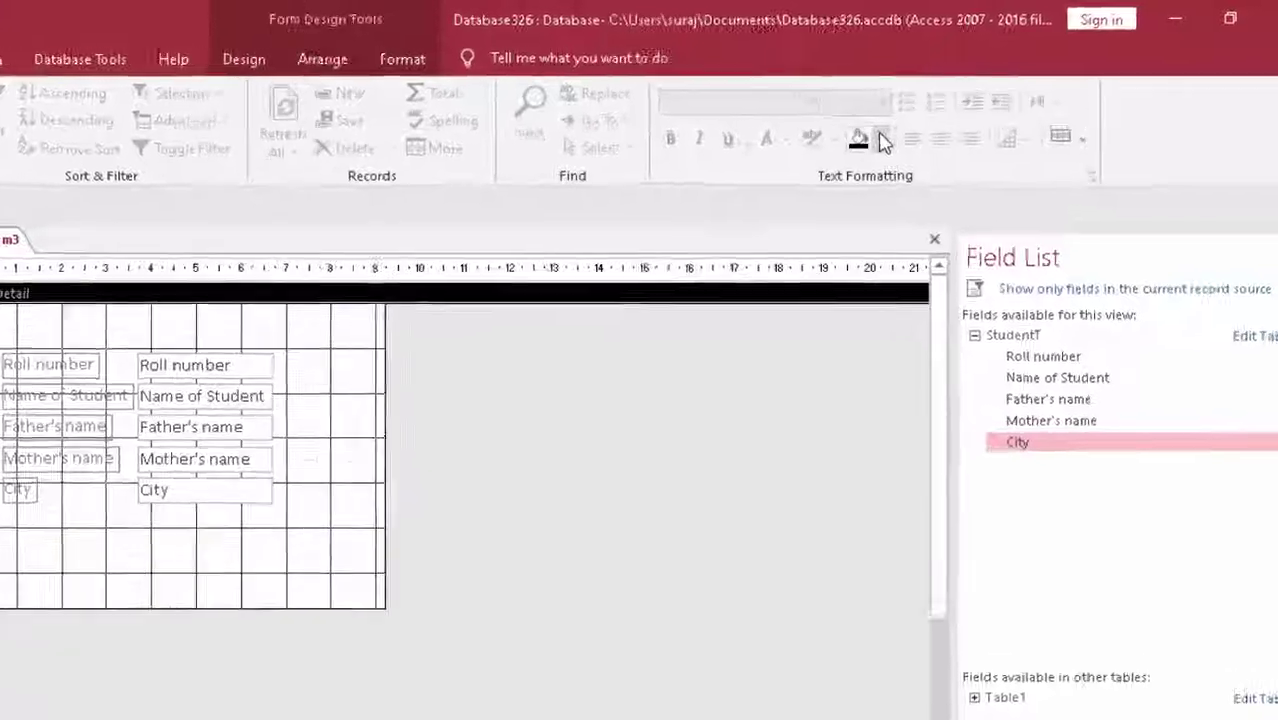
# Set Form3's background to peach and make every label and text box bold black
pyautogui.click(957, 112)
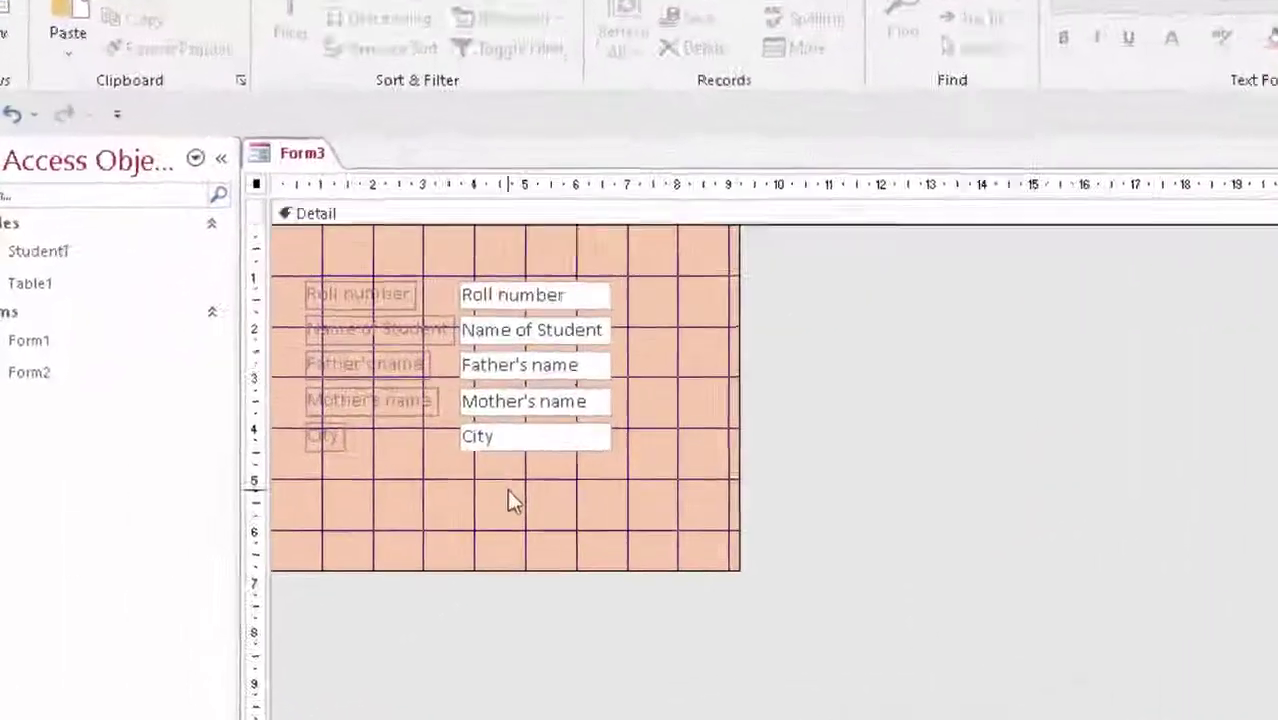
pyautogui.moveTo(59, 324); pyautogui.dragTo(232, 513)
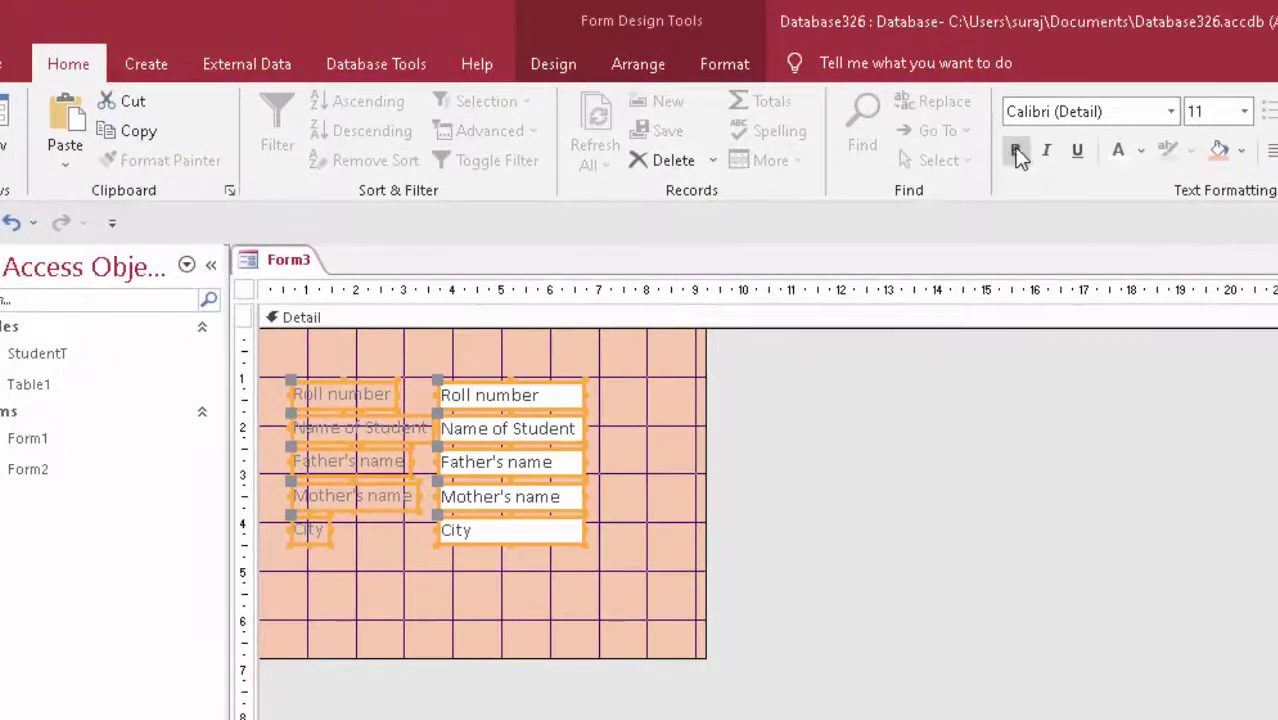
pyautogui.click(1015, 150)
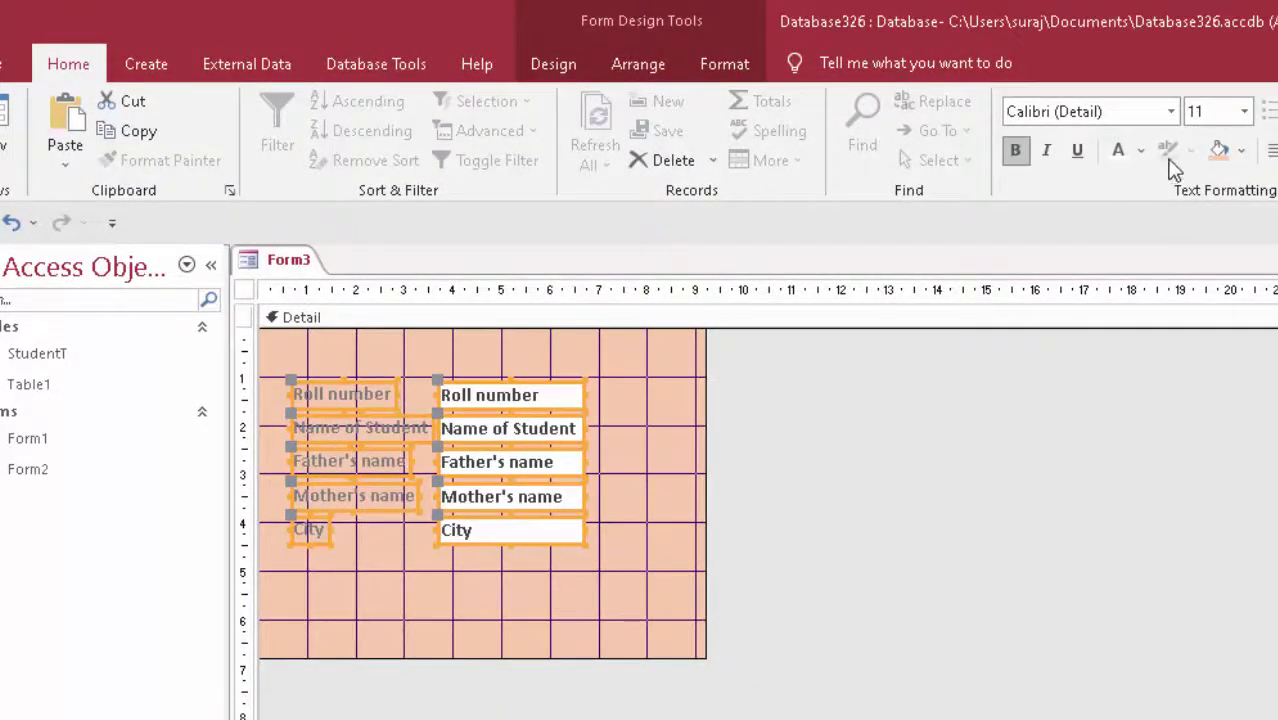
pyautogui.click(1140, 150)
pyautogui.click(1143, 245)
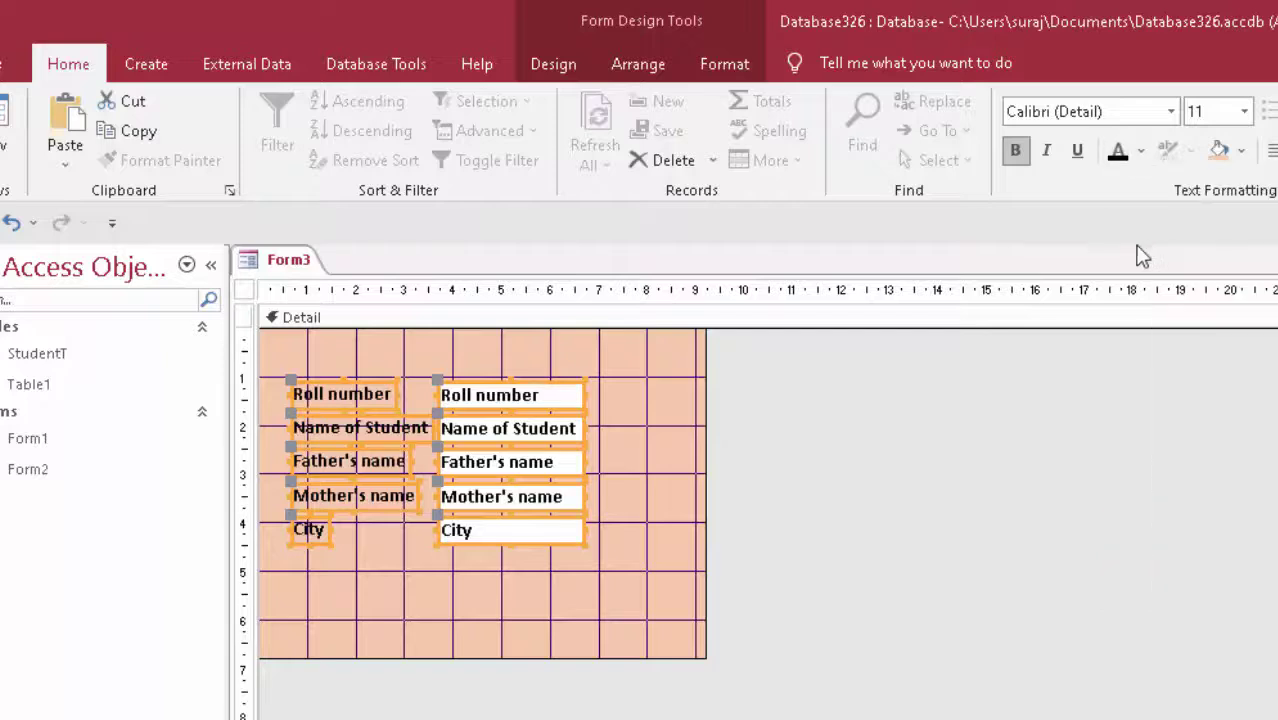
pyautogui.click(521, 586)
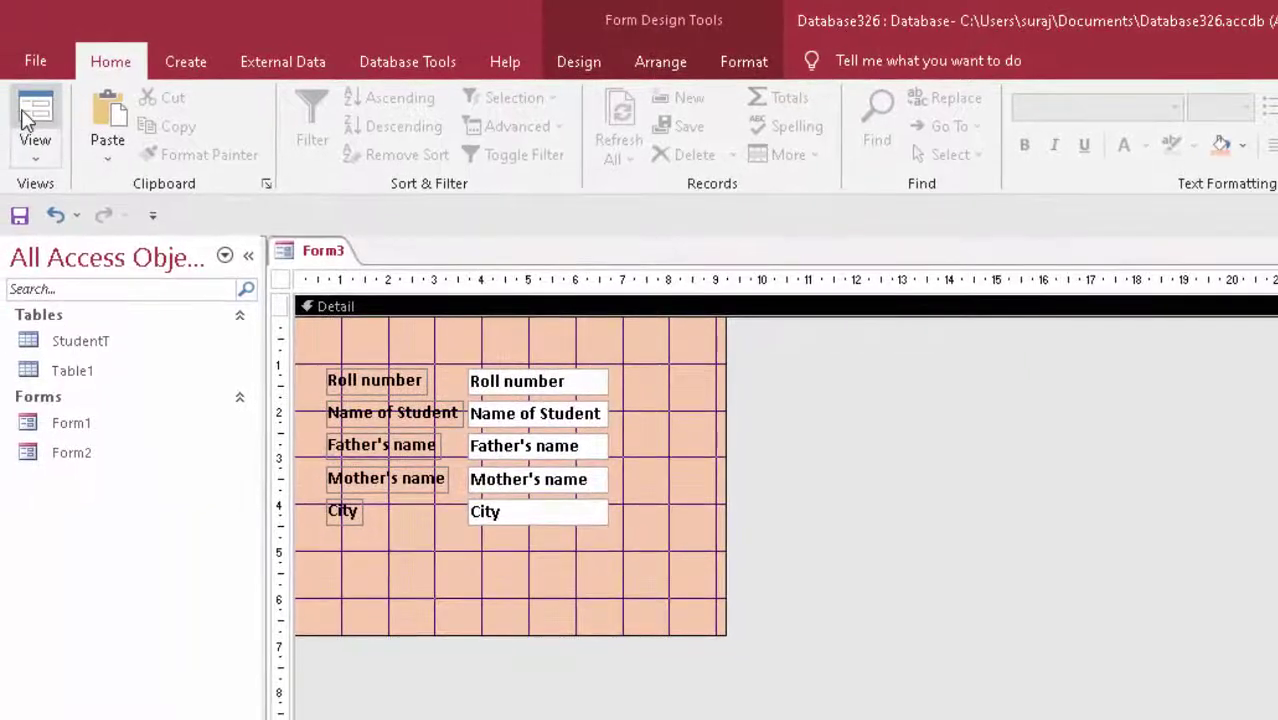
# Preview the form in Form View, then close it and save it as StudentF
pyautogui.click(30, 116)
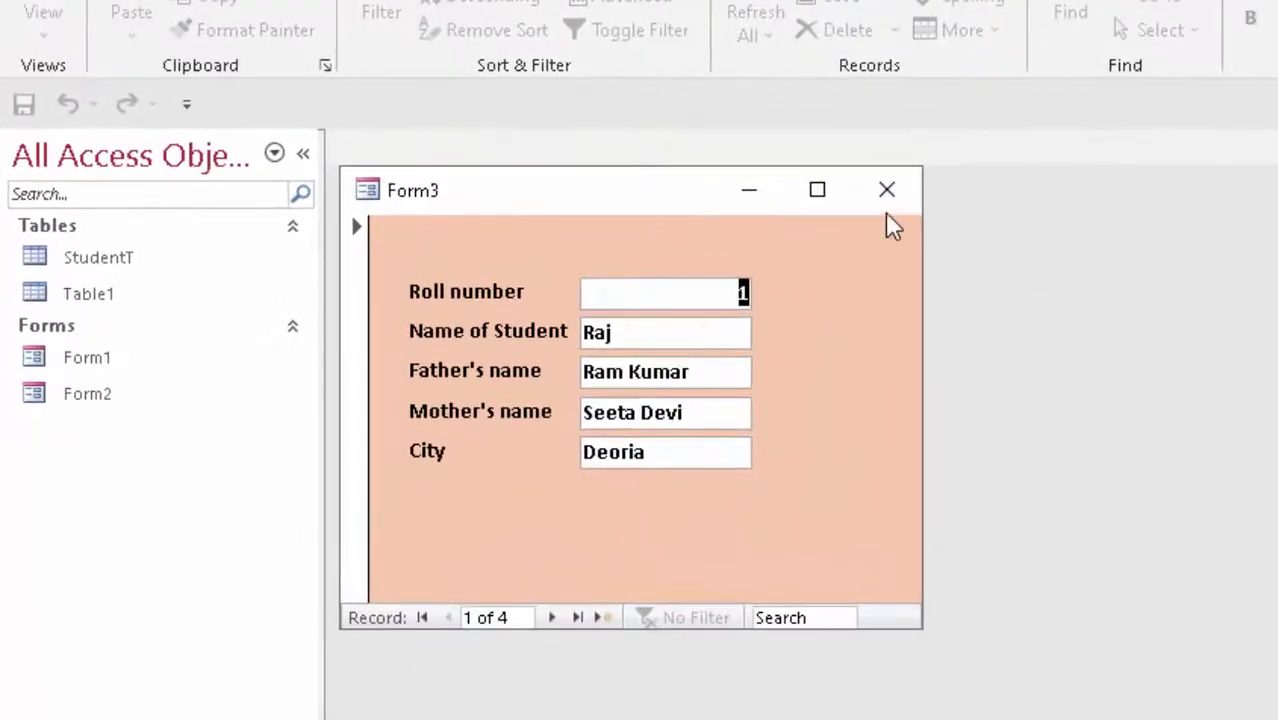
pyautogui.click(885, 205)
pyautogui.click(884, 490)
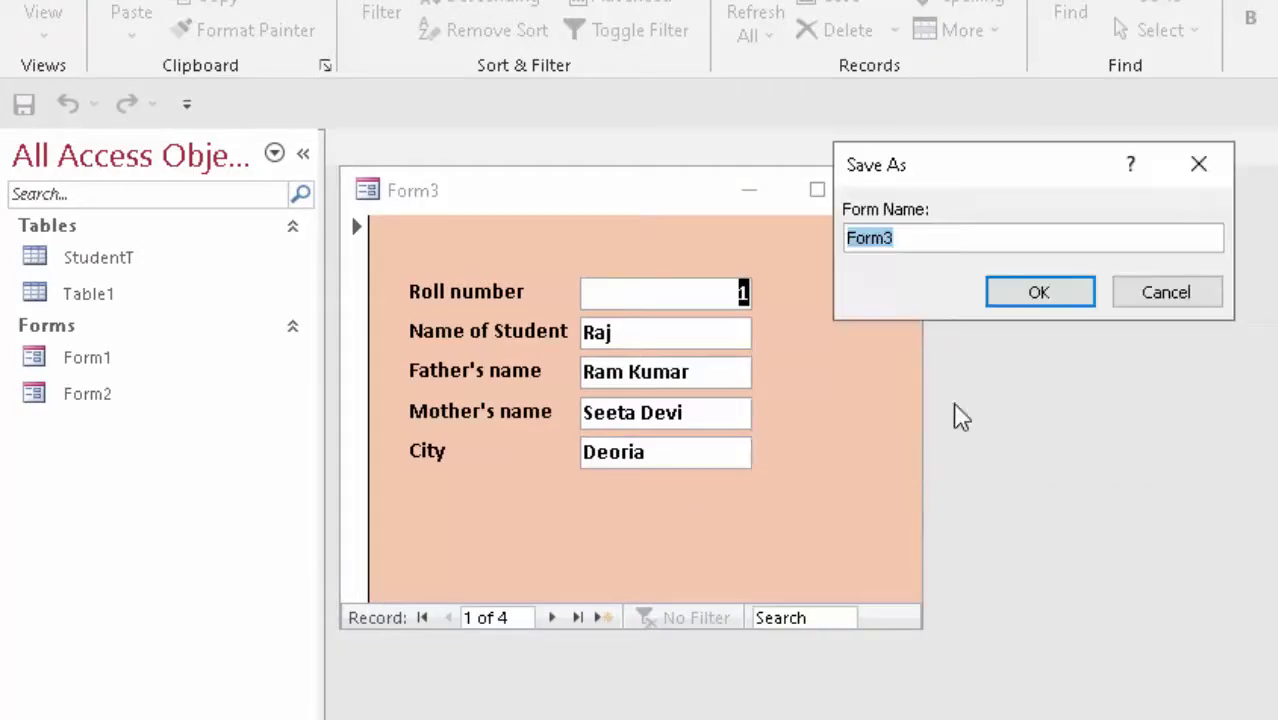
pyautogui.press('BackSpace')
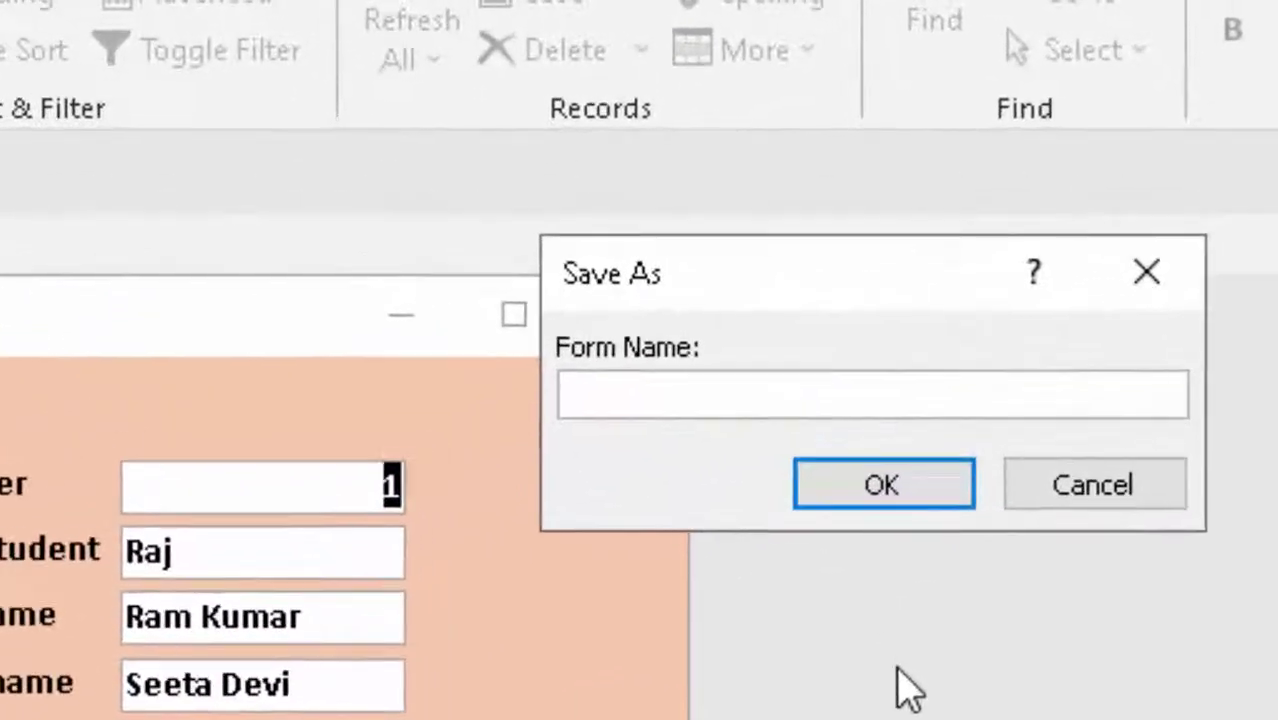
pyautogui.write('Stu')
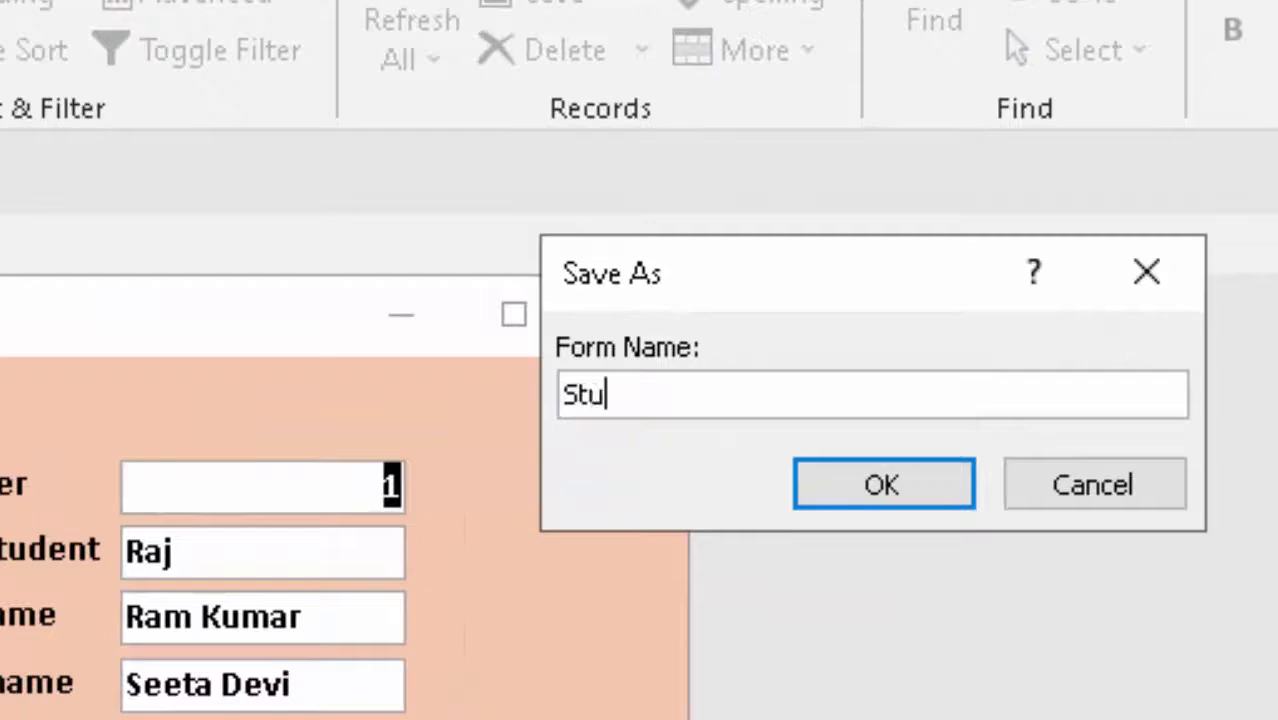
pyautogui.write('dentF')
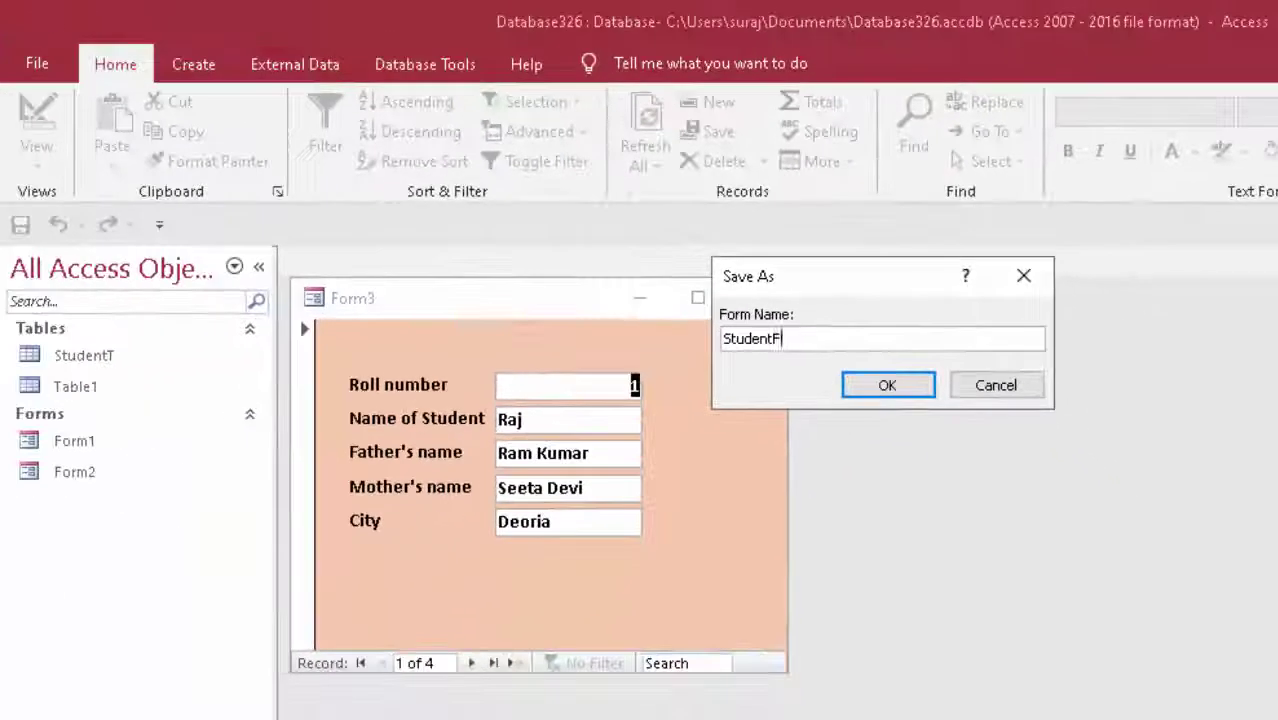
pyautogui.press('Return')
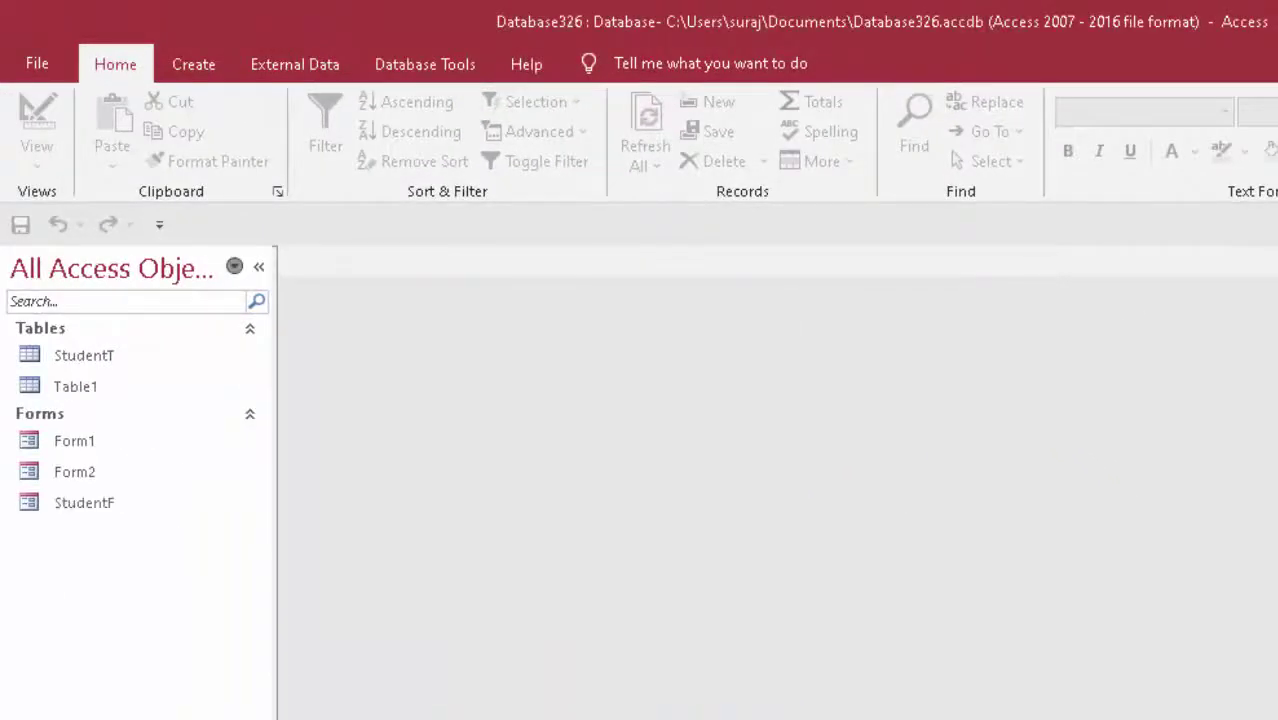
# Open StudentF in Design View and draw a command button below the City field
pyautogui.click(105, 497)
pyautogui.rightClick(105, 497)
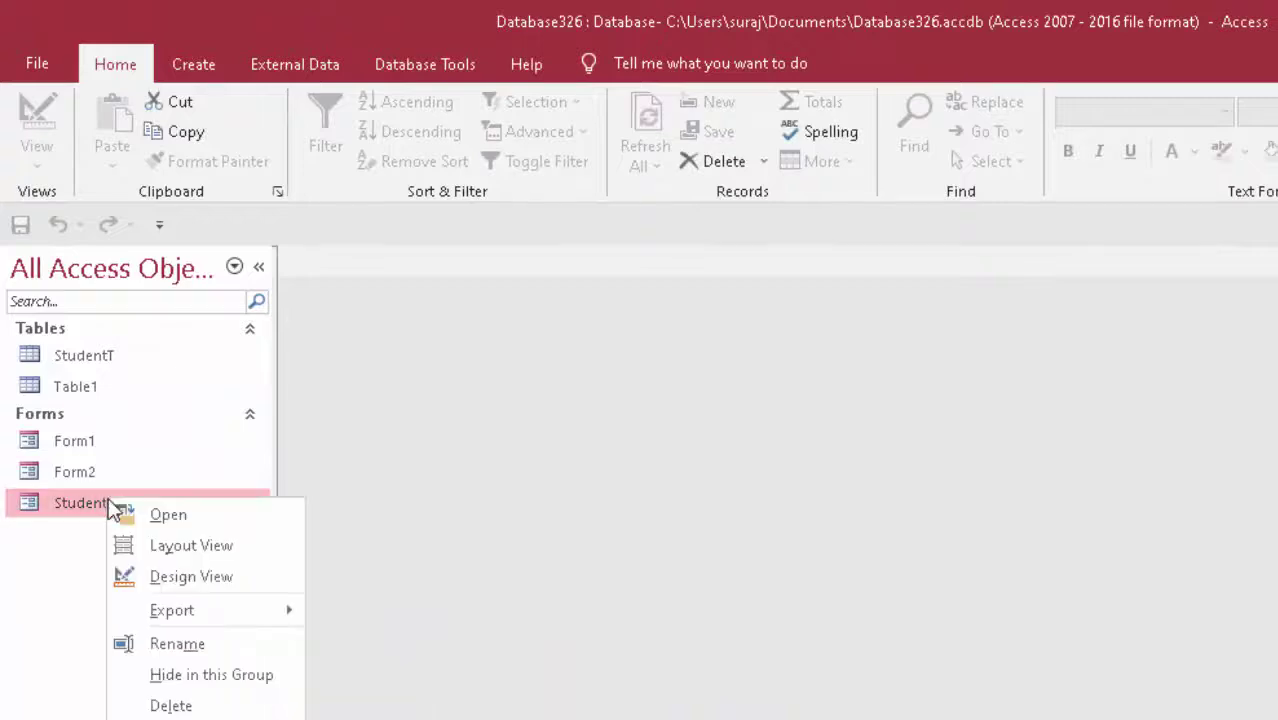
pyautogui.click(176, 580)
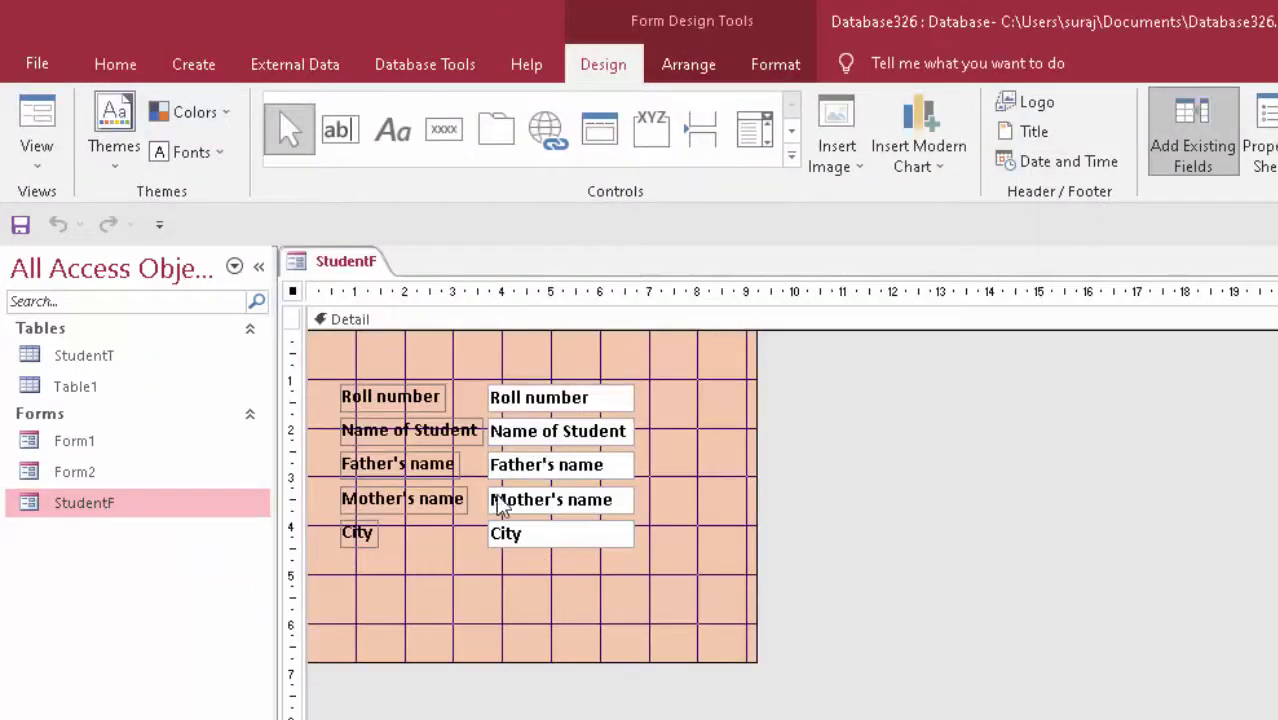
pyautogui.click(444, 129)
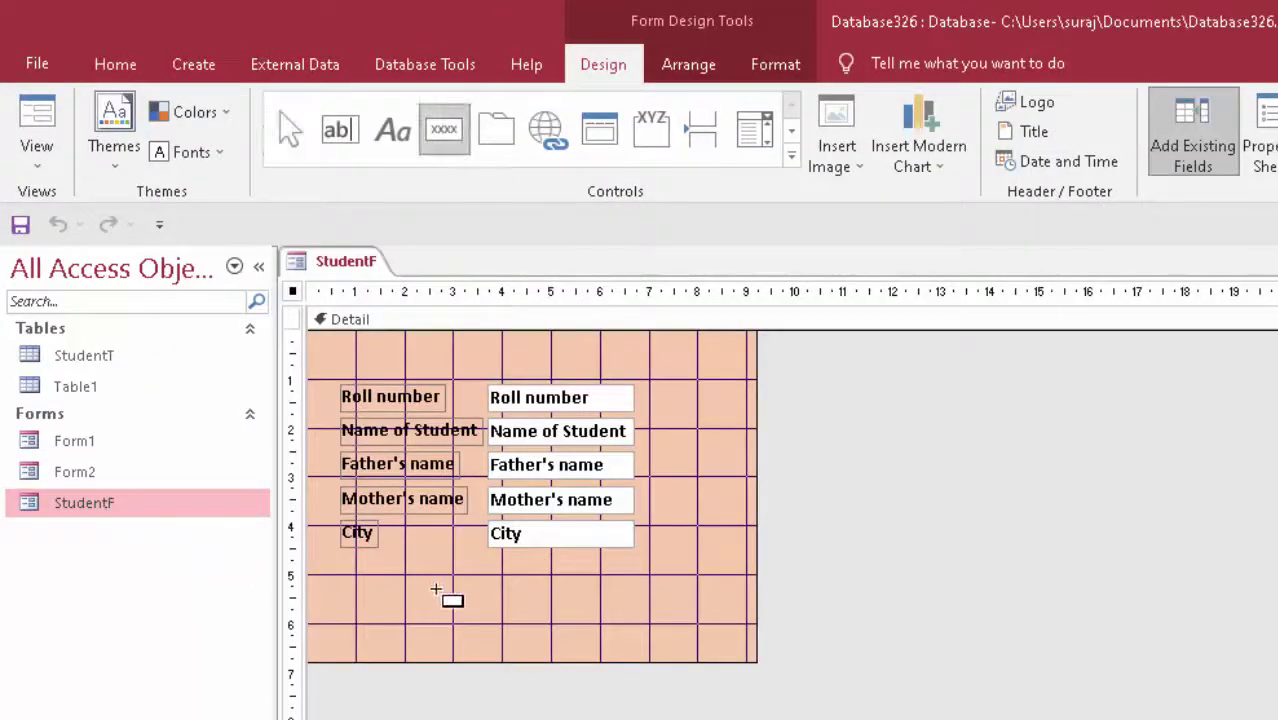
pyautogui.moveTo(435, 588); pyautogui.dragTo(580, 628)
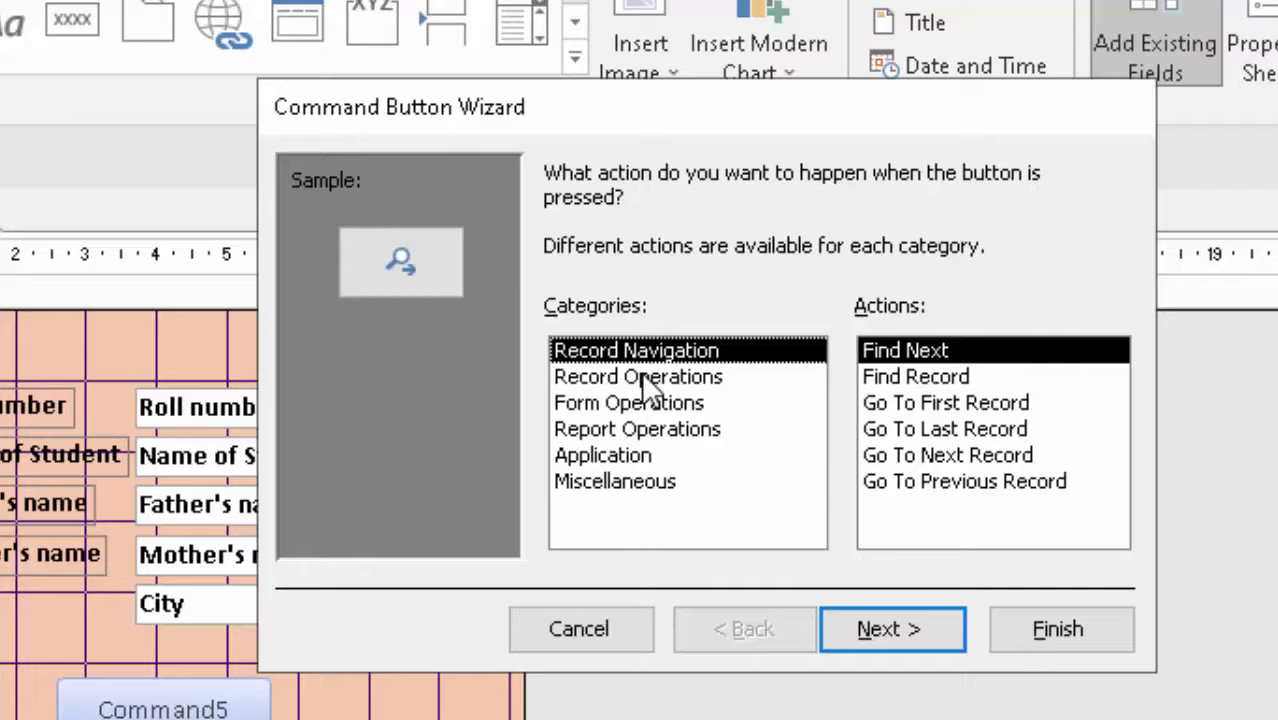
# Set the button to Record Navigation > Go To Next Record with the text caption Next Record
pyautogui.click(645, 377)
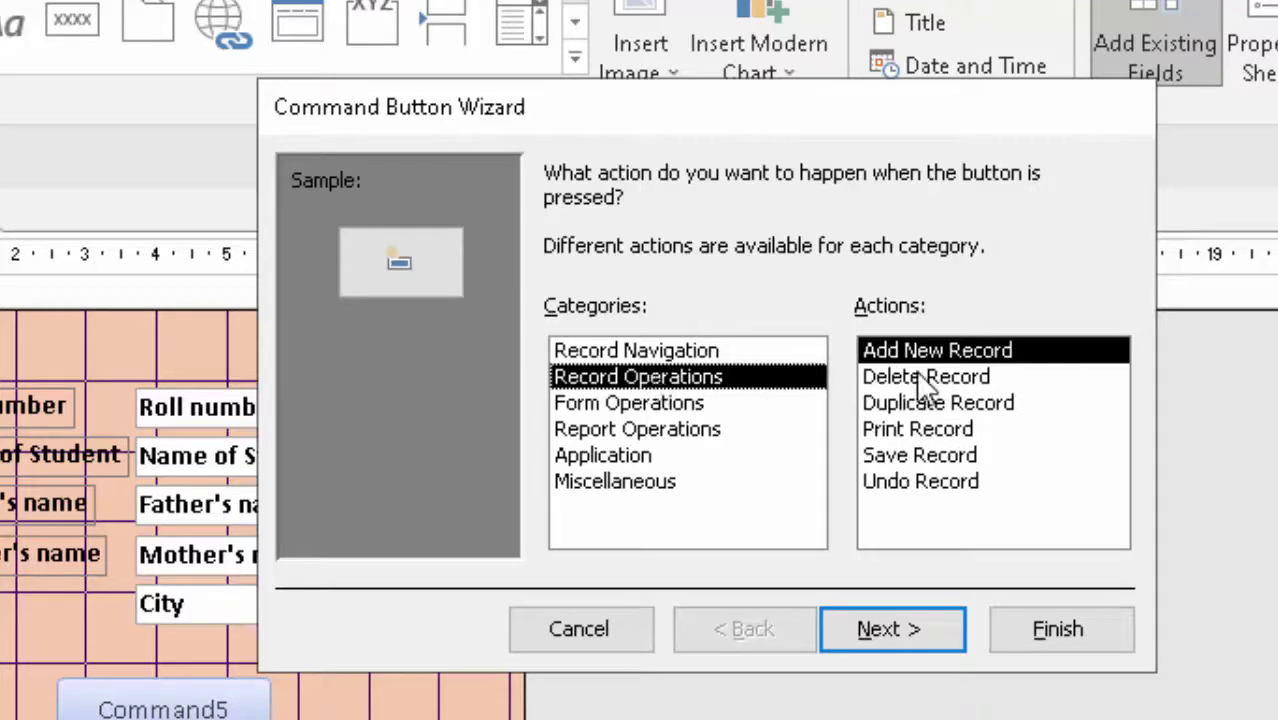
pyautogui.click(668, 352)
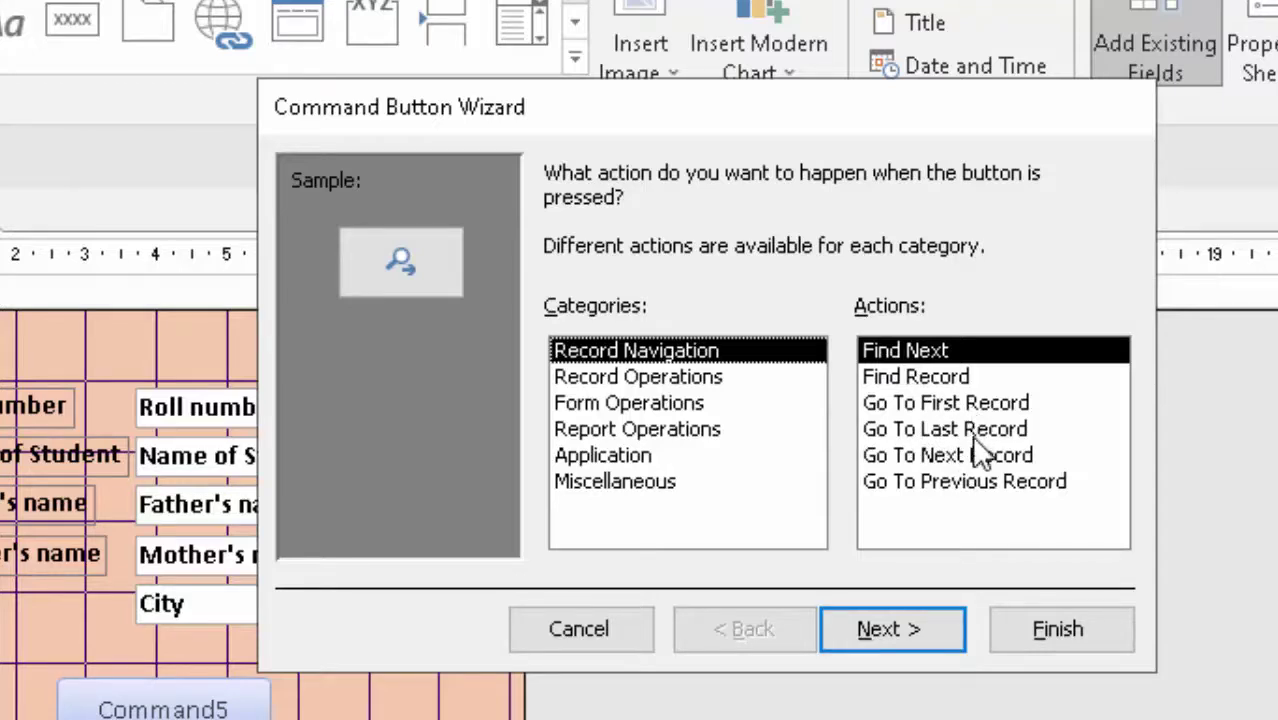
pyautogui.click(970, 455)
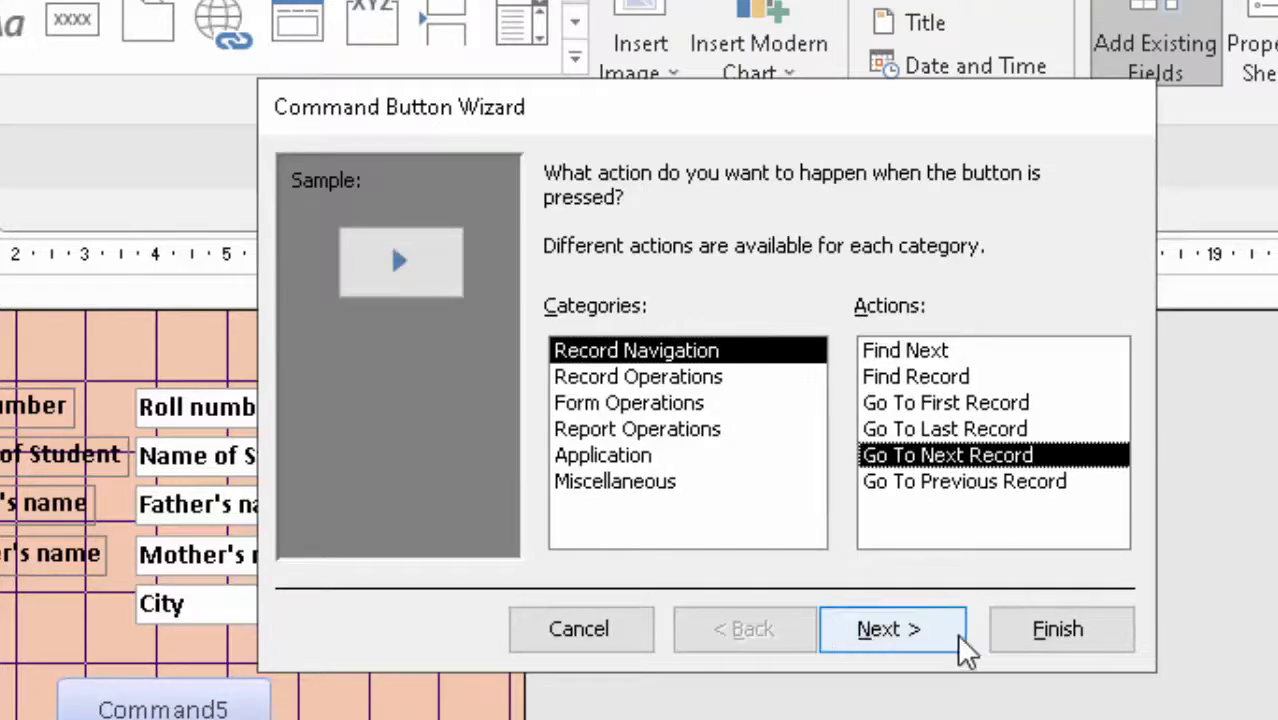
pyautogui.click(884, 633)
pyautogui.click(558, 323)
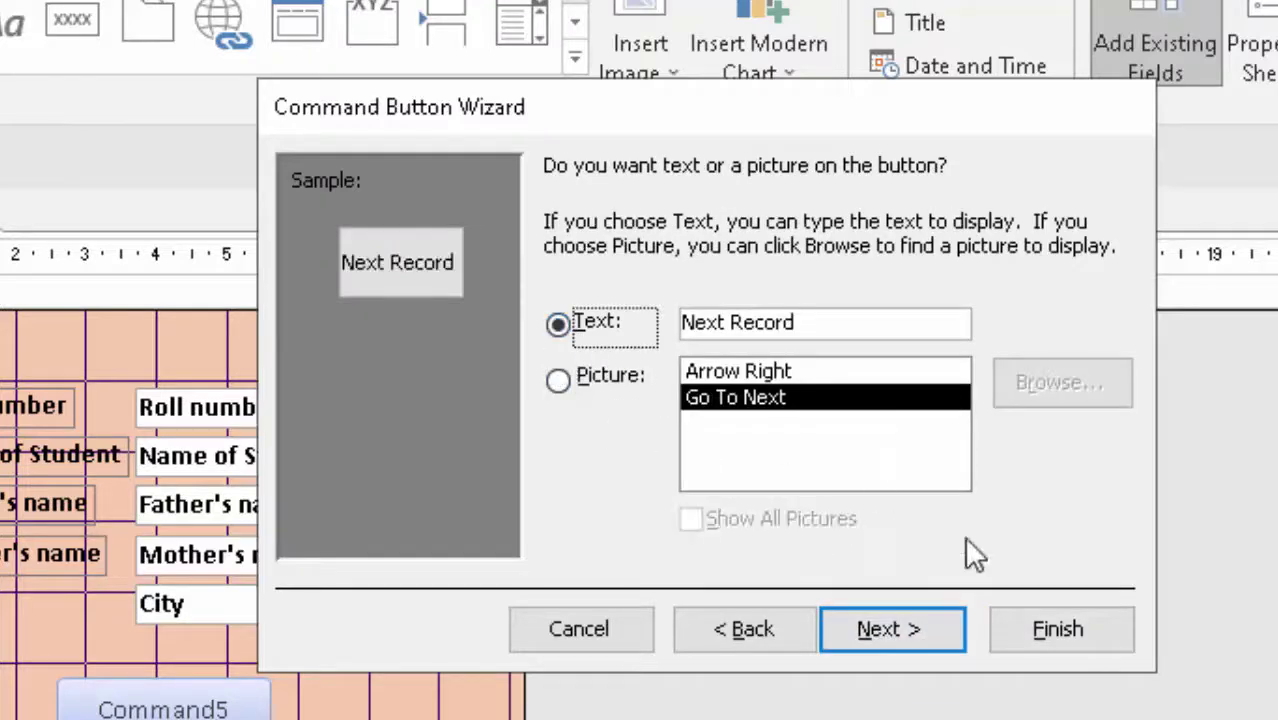
pyautogui.click(908, 635)
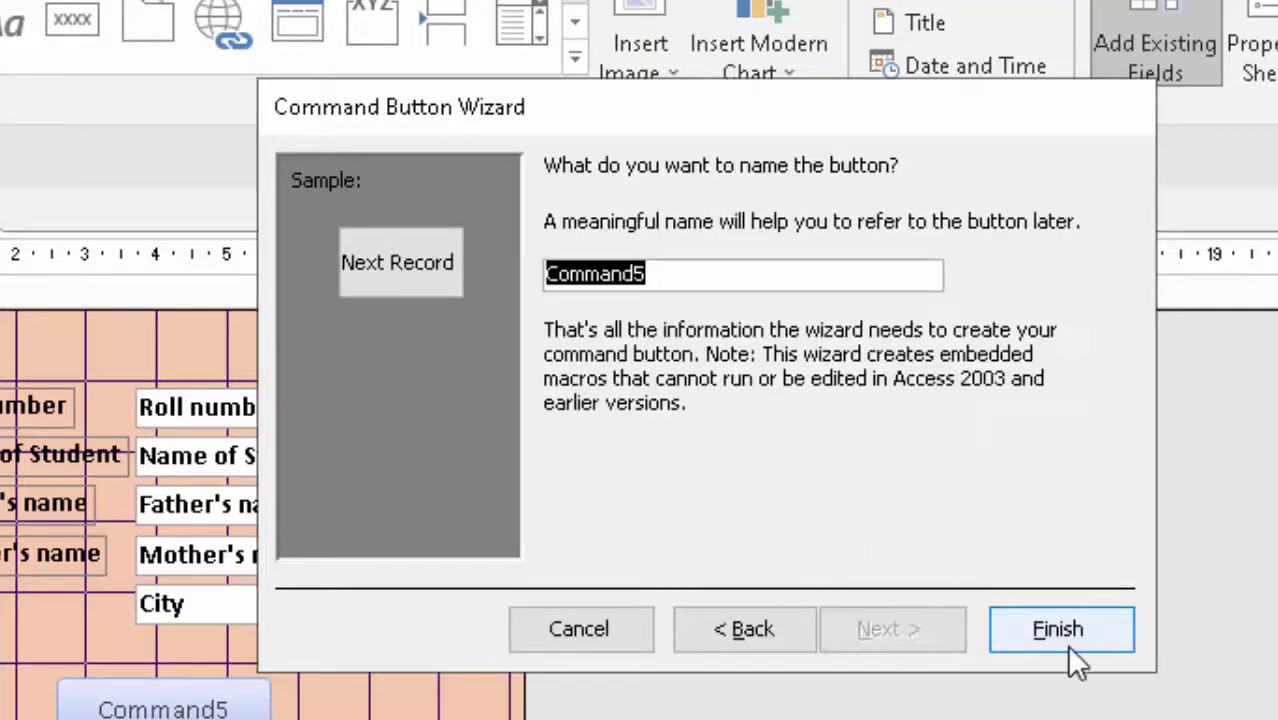
pyautogui.click(1068, 646)
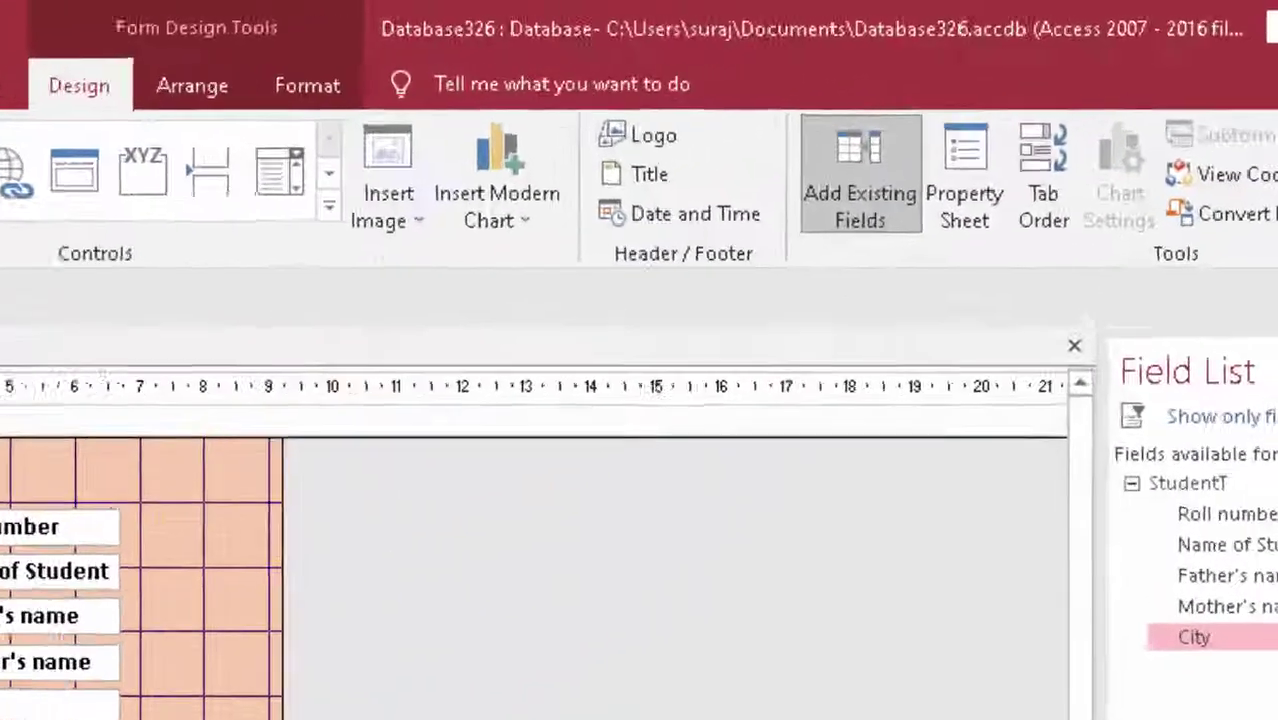
# Fill the Next Record button light green and make its caption red and bold
pyautogui.click(97, 54)
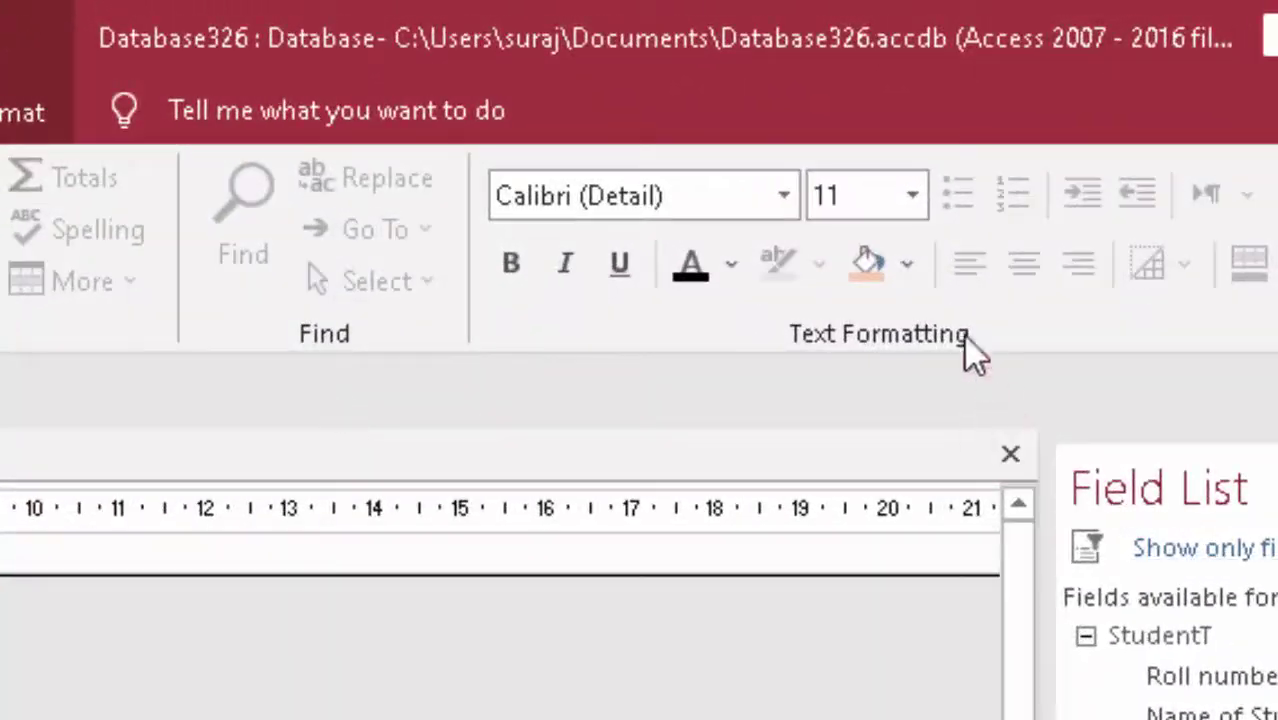
pyautogui.click(907, 264)
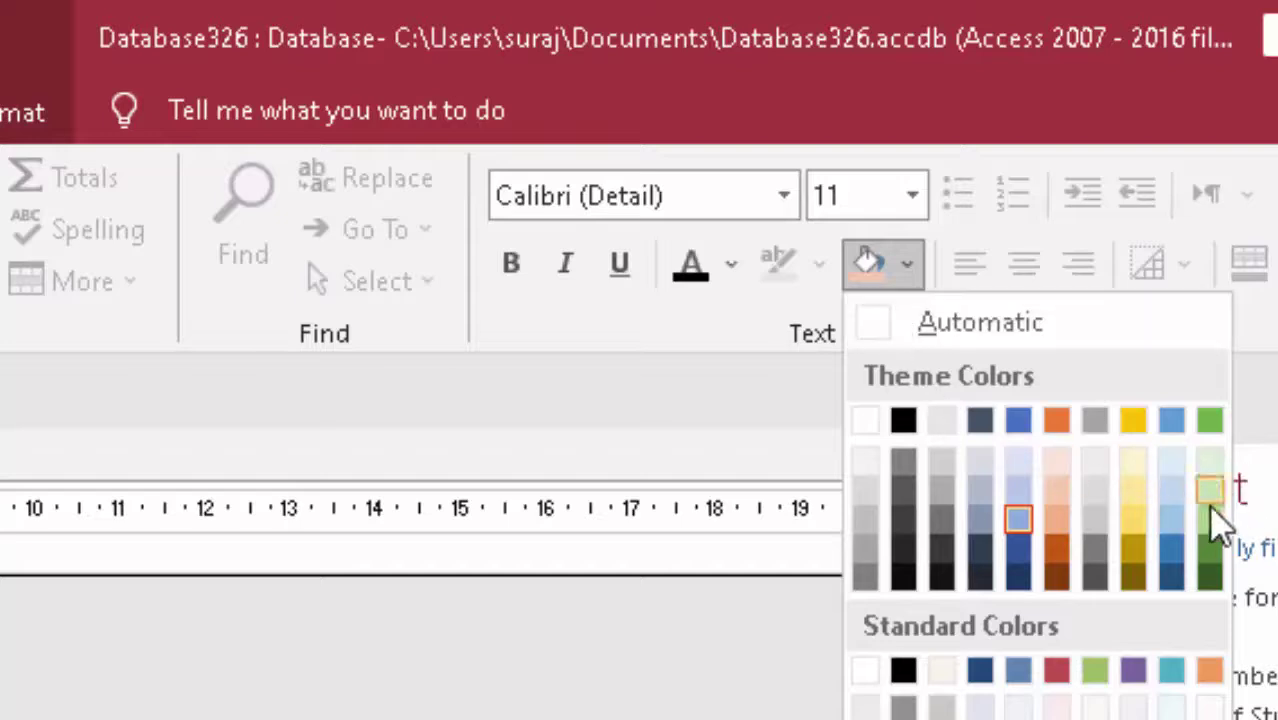
pyautogui.click(1210, 550)
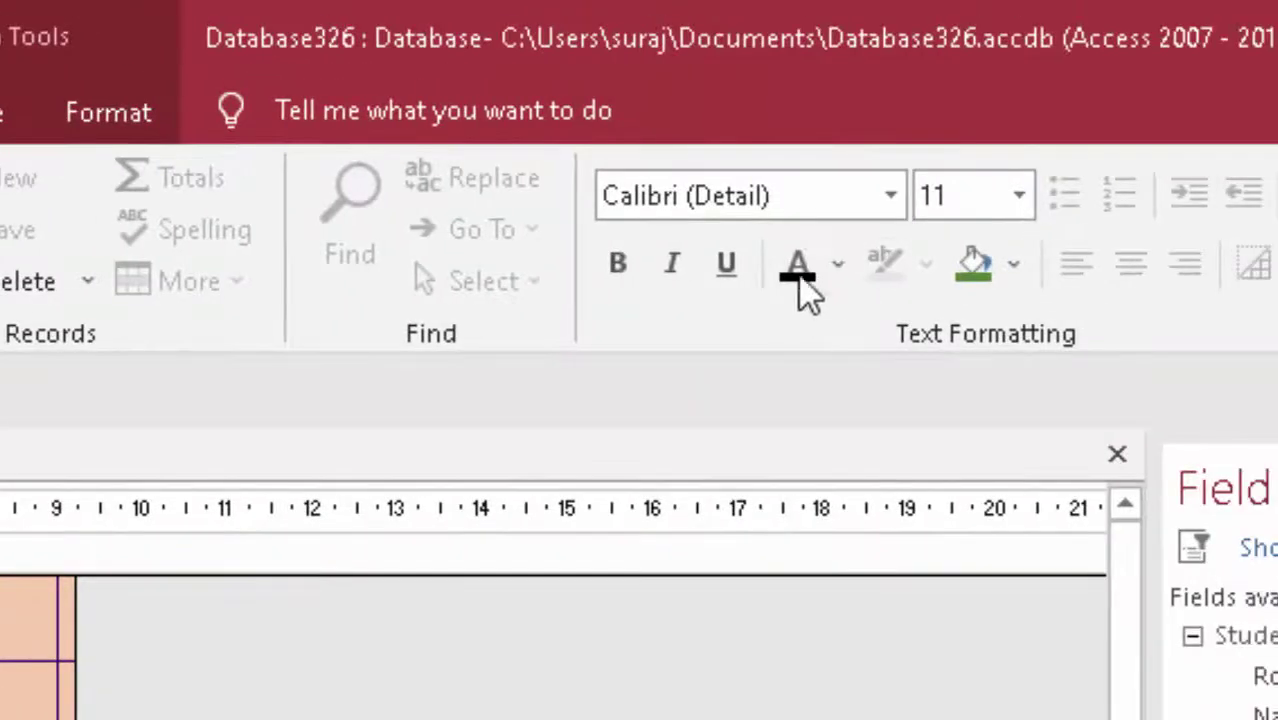
pyautogui.click(837, 265)
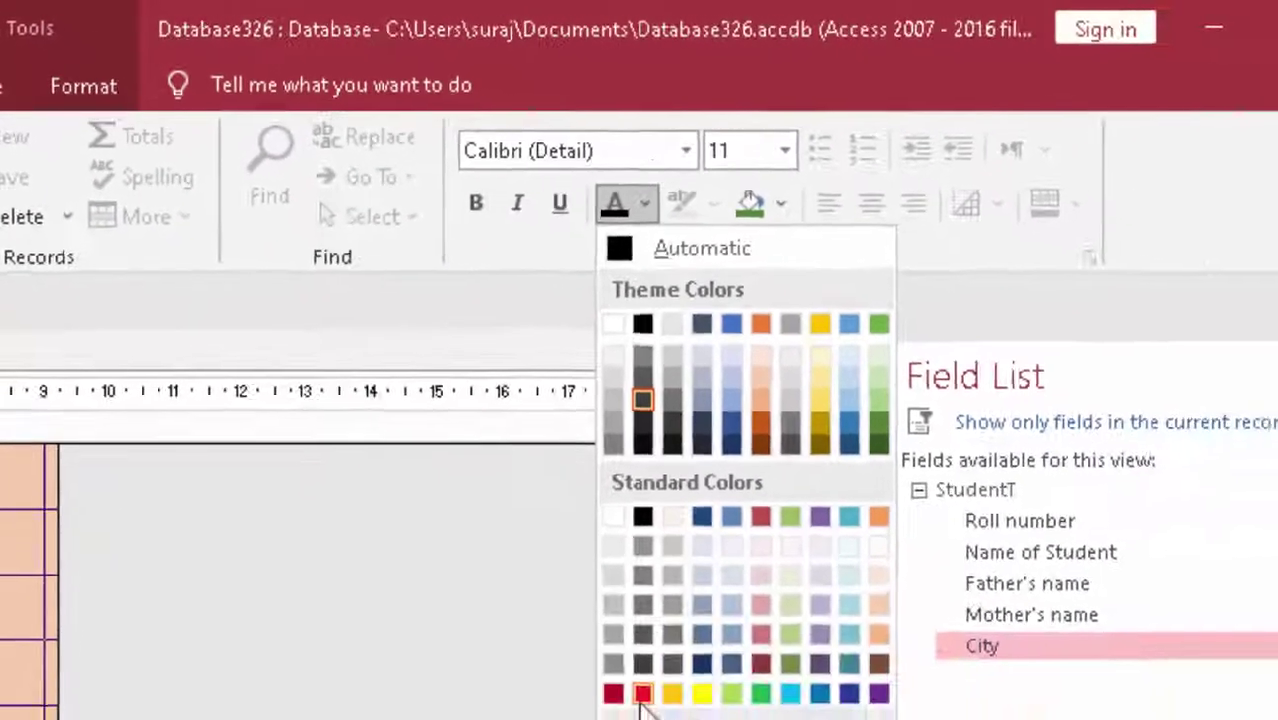
pyautogui.click(641, 700)
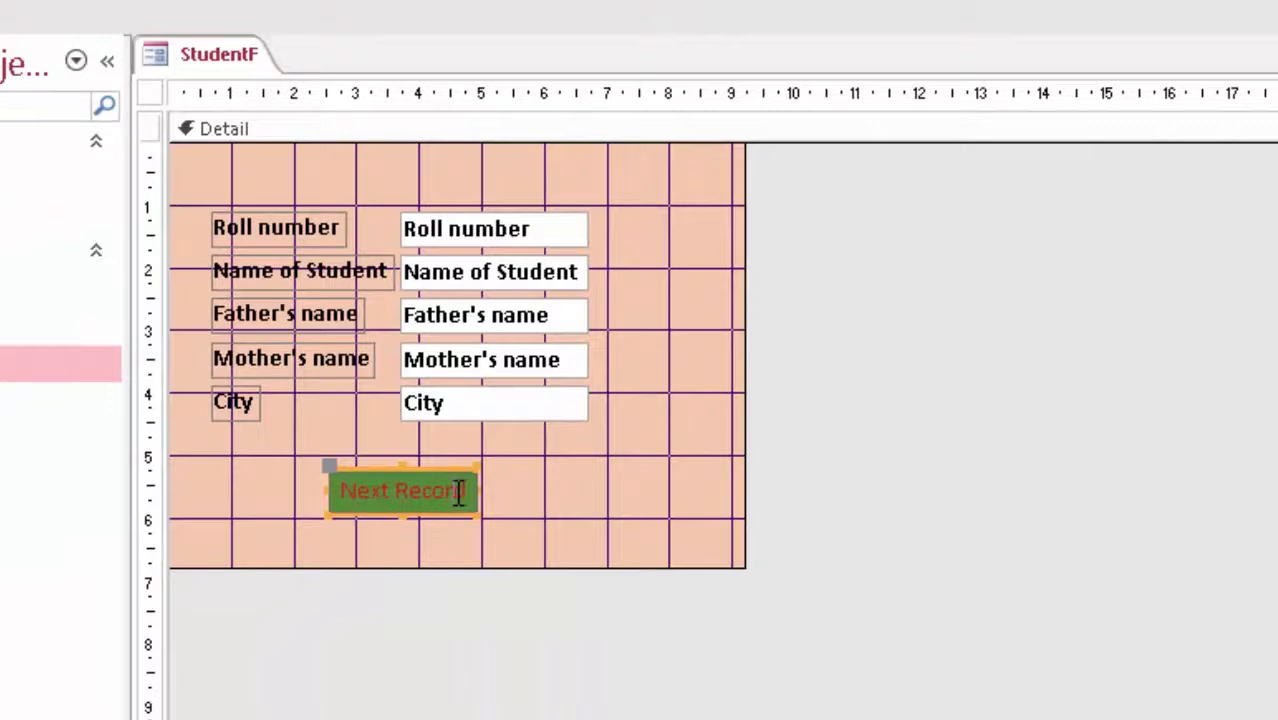
pyautogui.moveTo(460, 492); pyautogui.dragTo(195, 472)
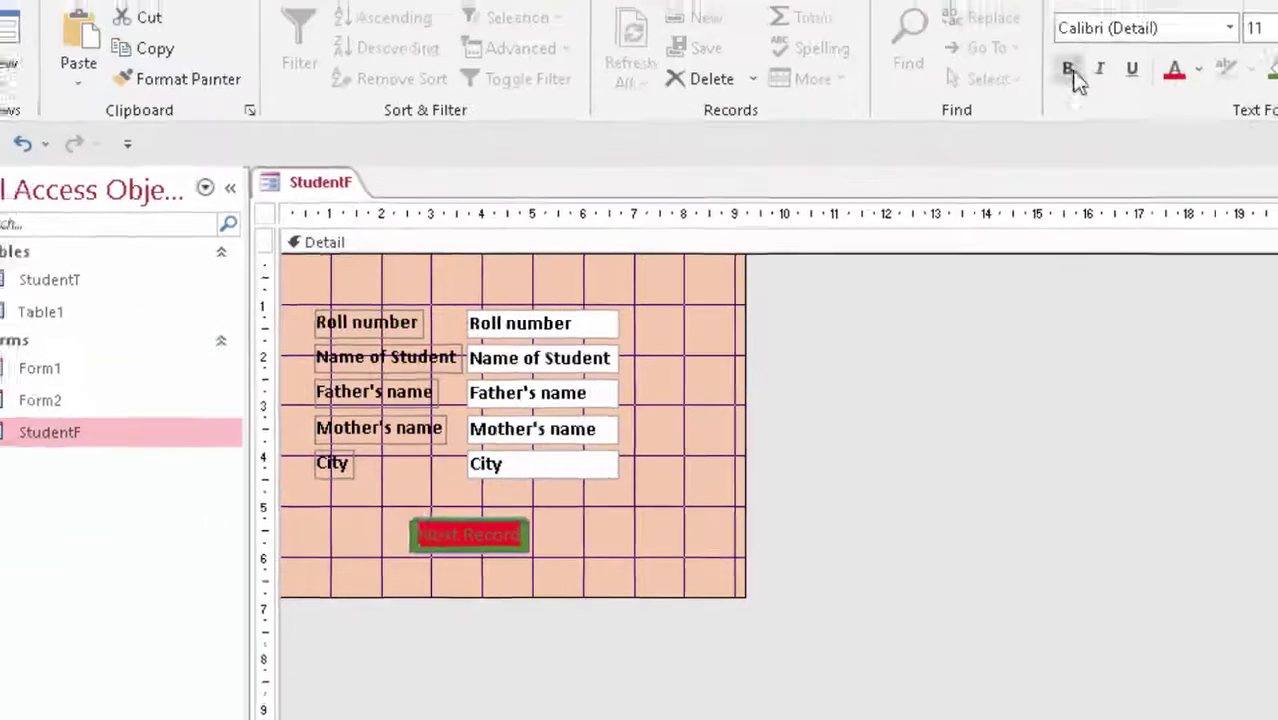
pyautogui.click(1053, 99)
pyautogui.click(590, 574)
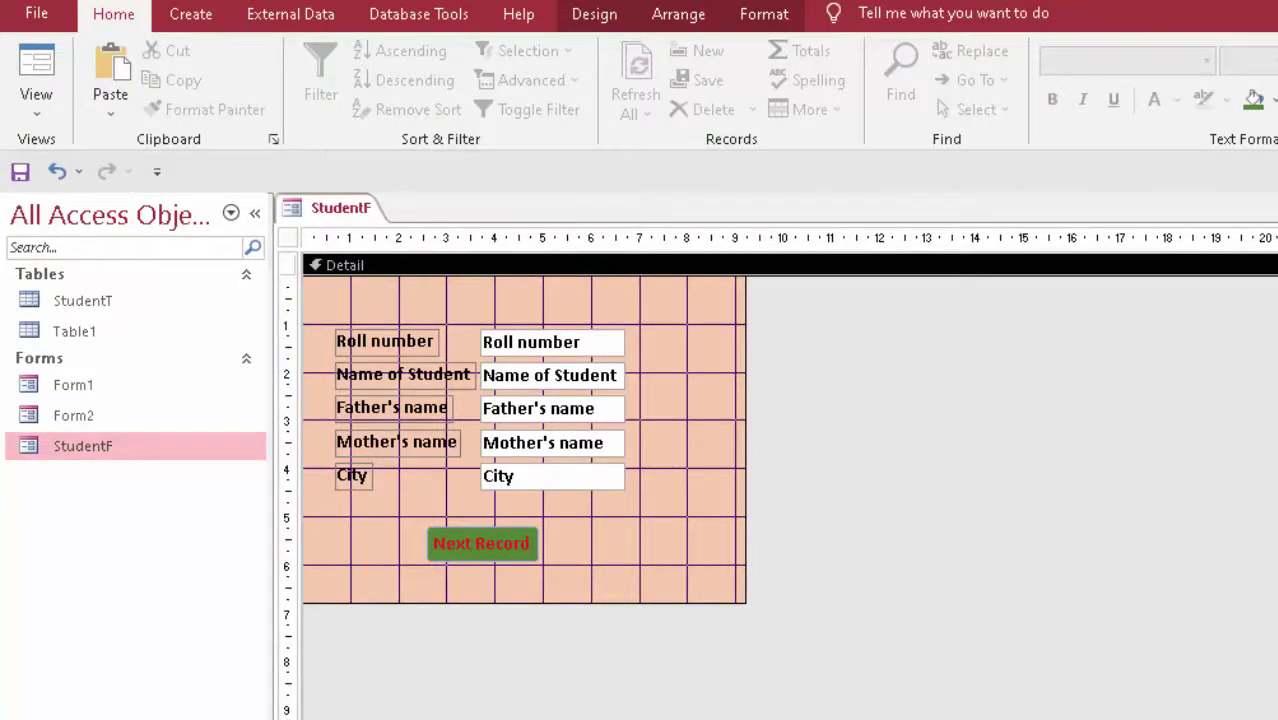
# Test StudentF in Form View, advancing two records with Next Record, then close and save it
pyautogui.click(36, 80)
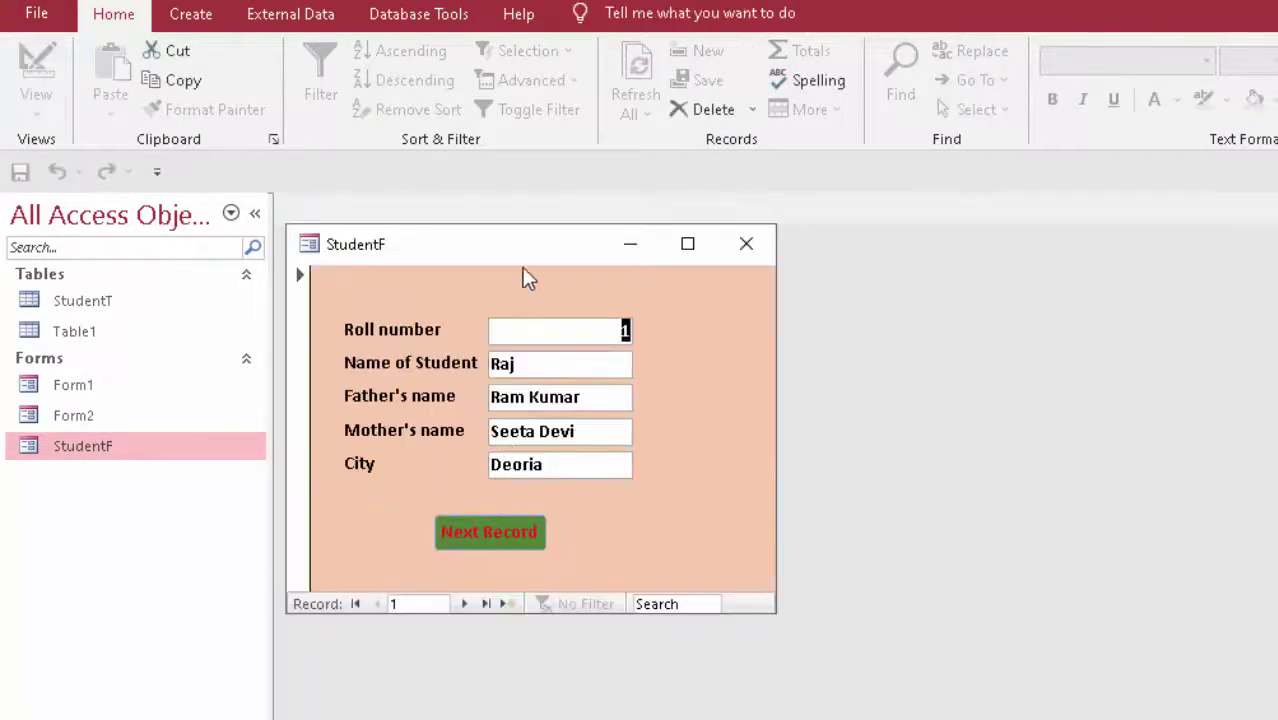
pyautogui.moveTo(529, 250); pyautogui.dragTo(622, 155)
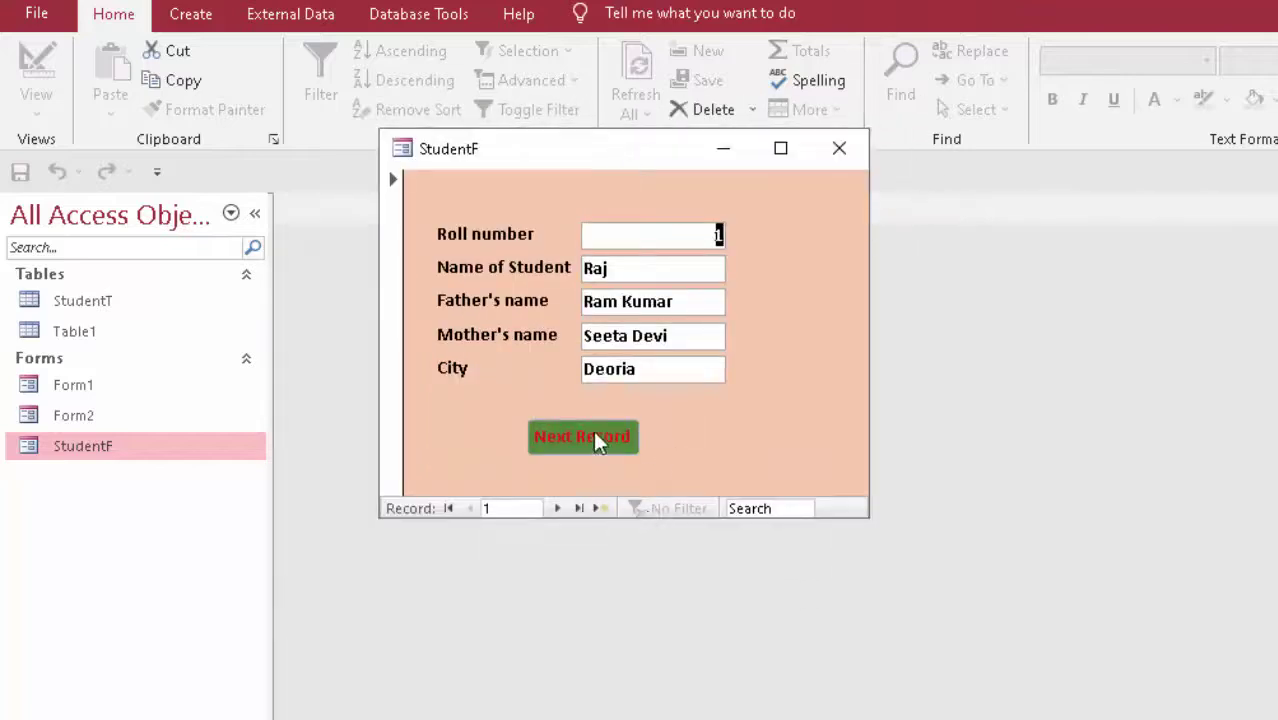
pyautogui.click(594, 437)
pyautogui.click(610, 440)
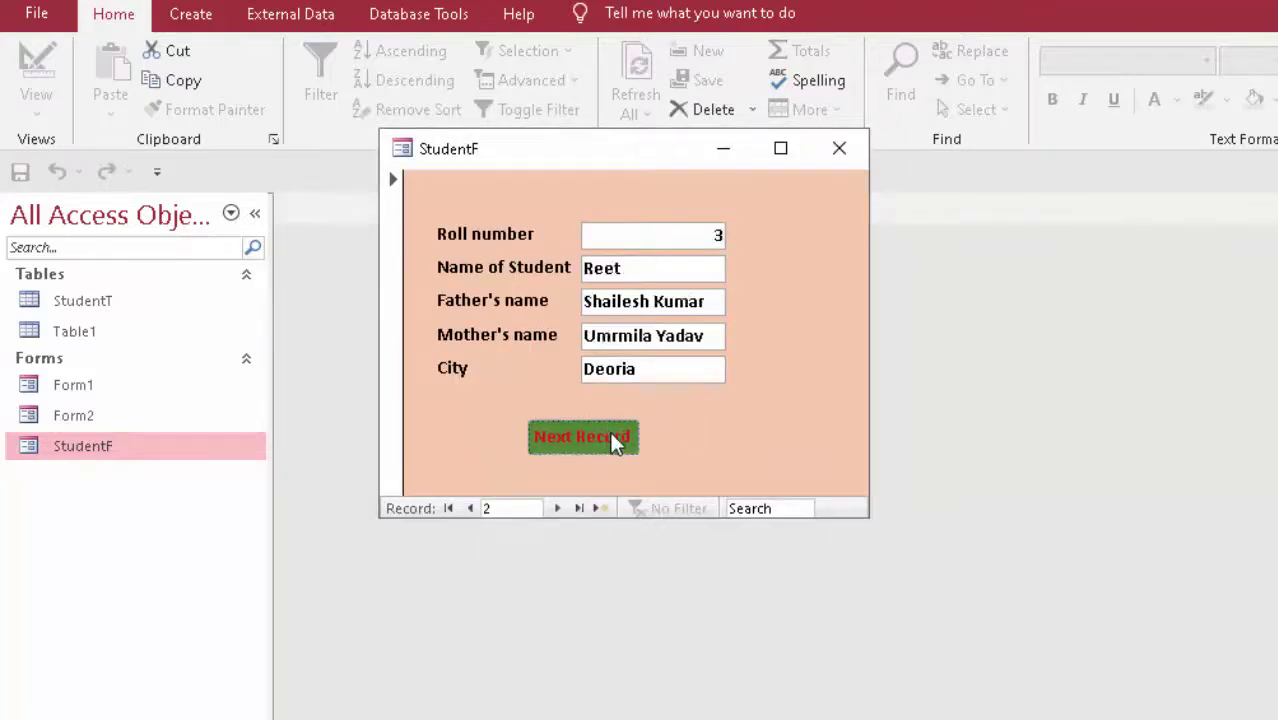
pyautogui.click(833, 155)
pyautogui.click(776, 494)
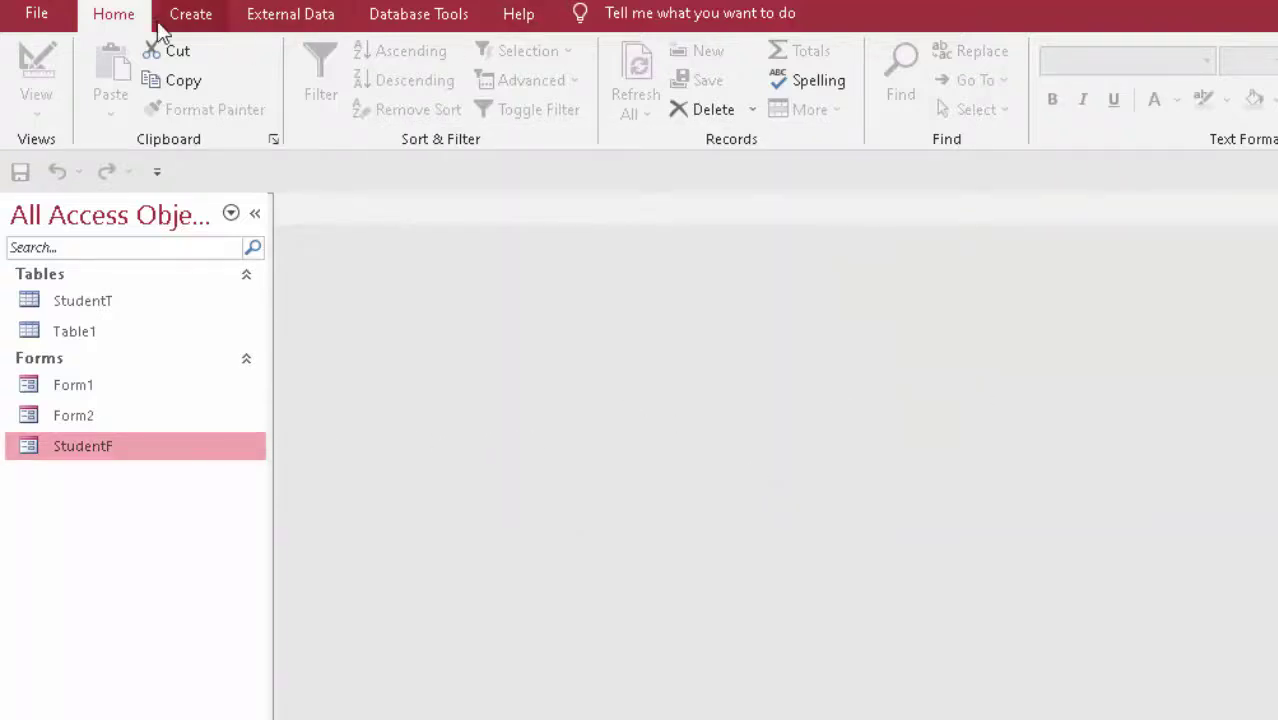
# Create a new blank form with Form Design and draw a command button on its grid
pyautogui.click(215, 16)
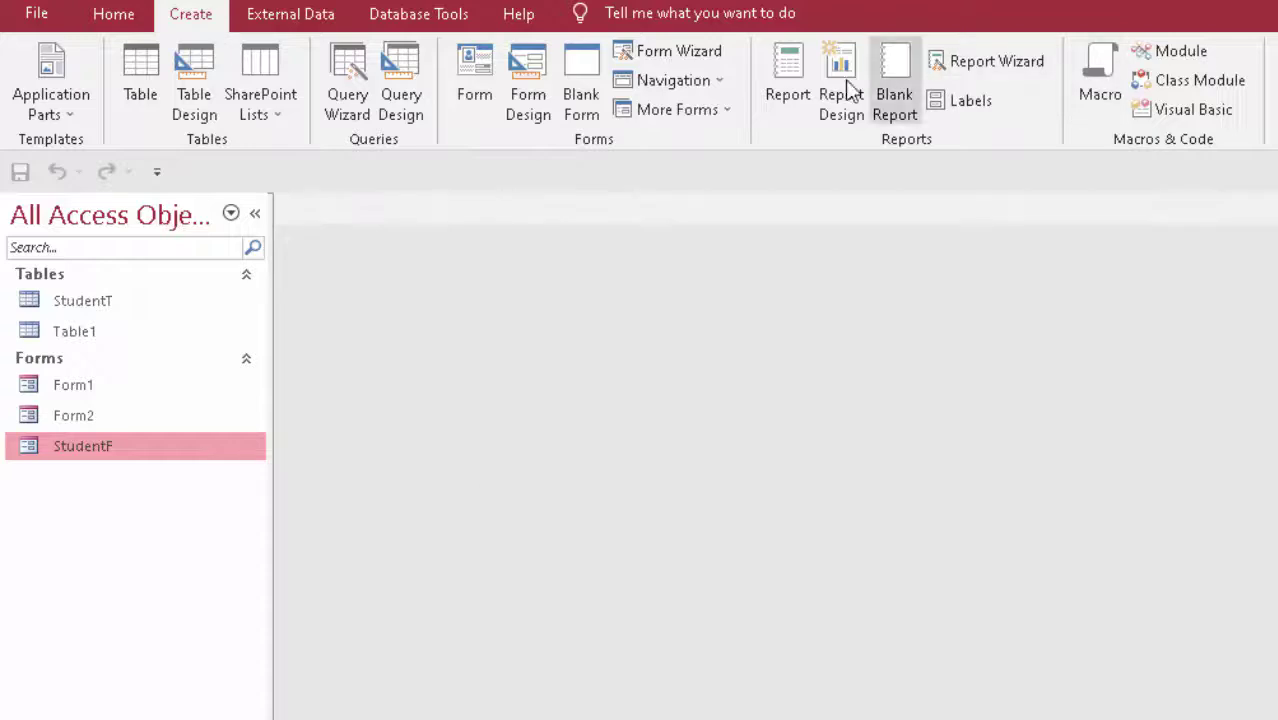
pyautogui.click(530, 64)
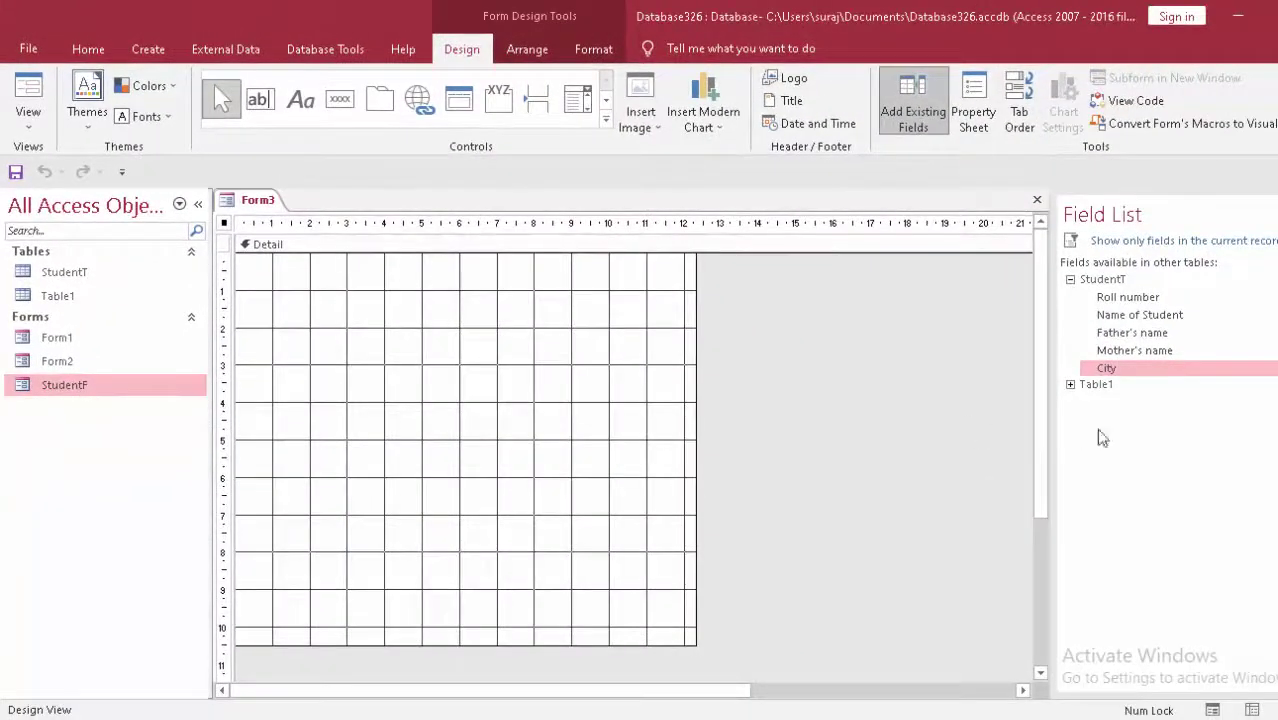
pyautogui.click(338, 102)
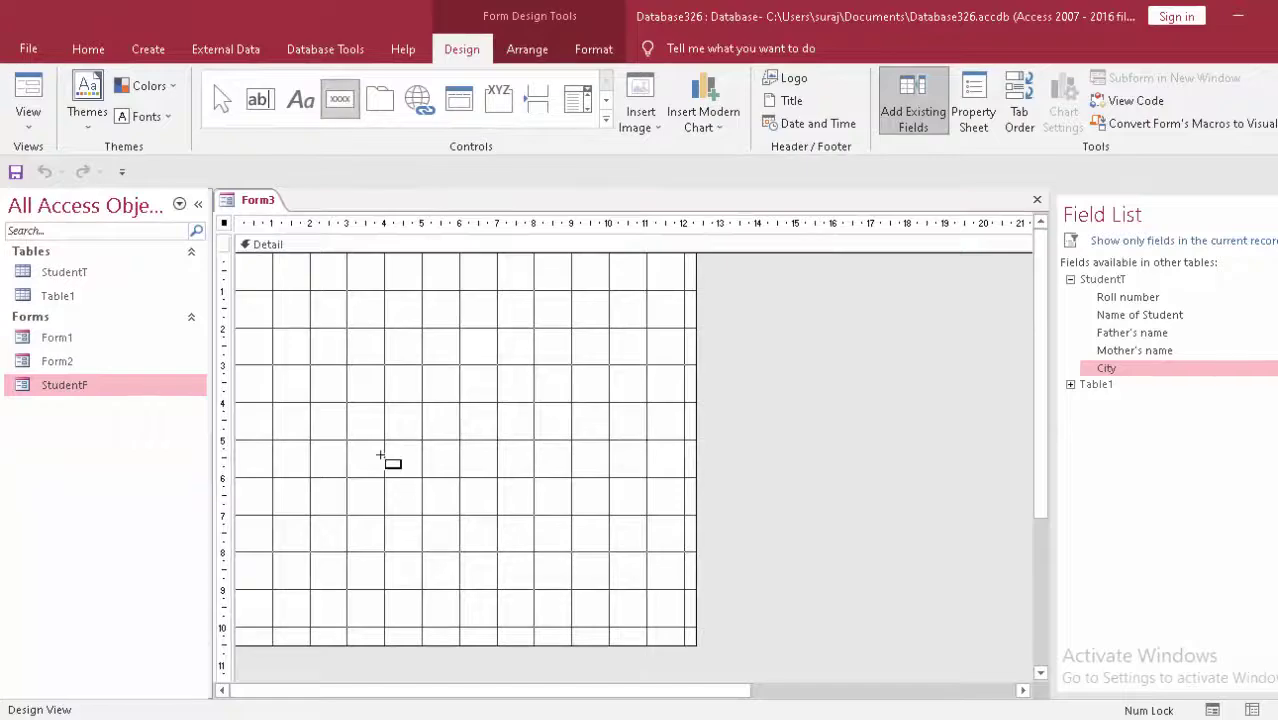
pyautogui.moveTo(272, 320)
pyautogui.mouseDown()
pyautogui.moveTo(360, 391)
pyautogui.moveTo(612, 429)
pyautogui.mouseUp()
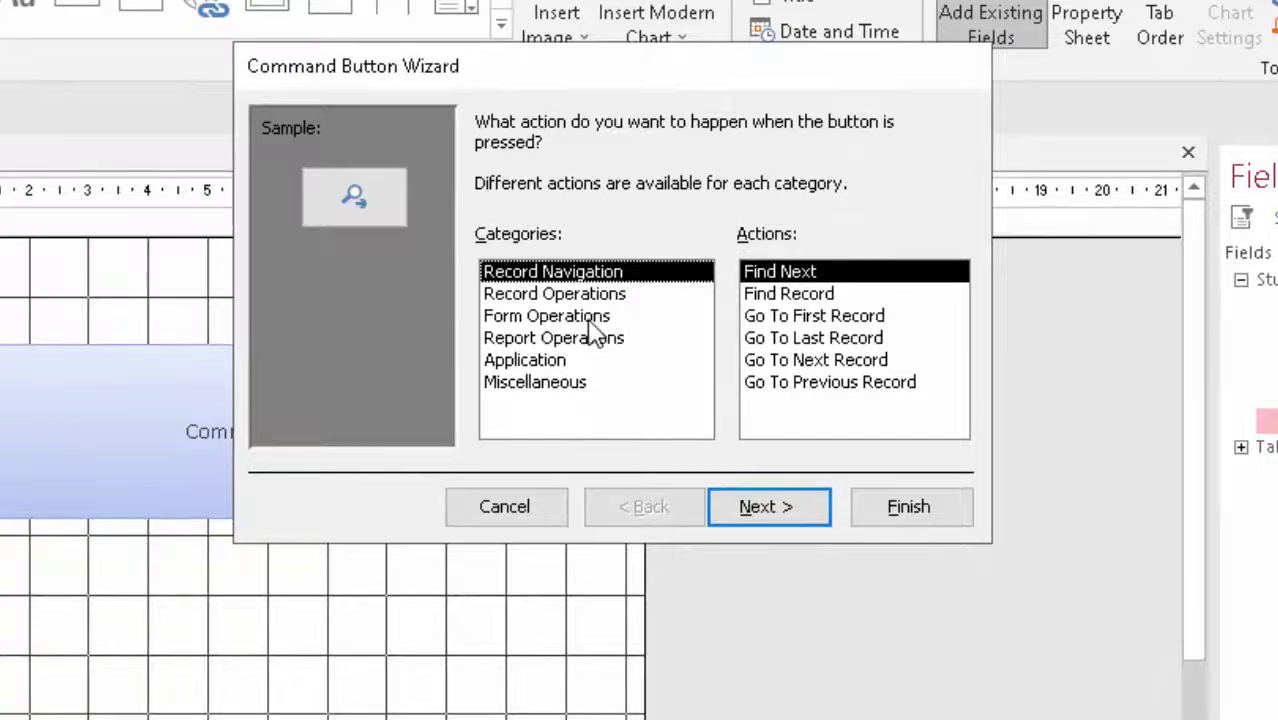
# Make the button open the StudentF form with all records, captioned 'Open Form' as text
pyautogui.click(585, 322)
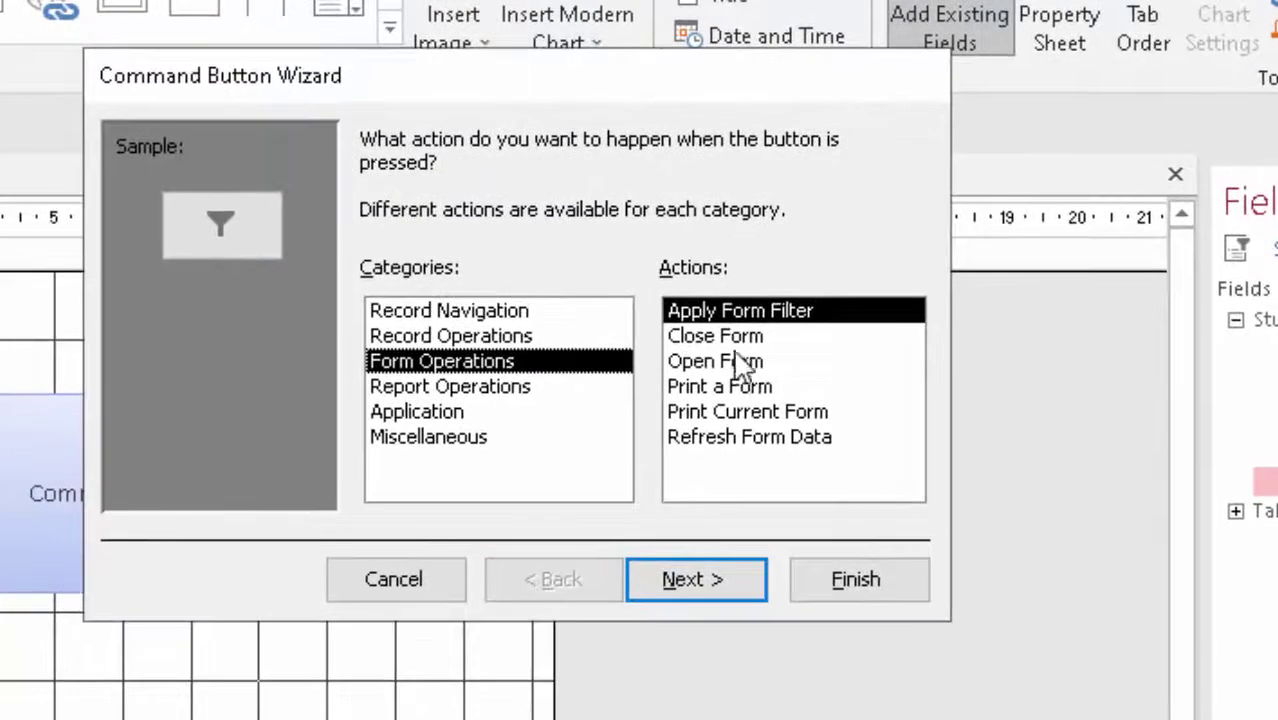
pyautogui.click(803, 317)
pyautogui.click(711, 566)
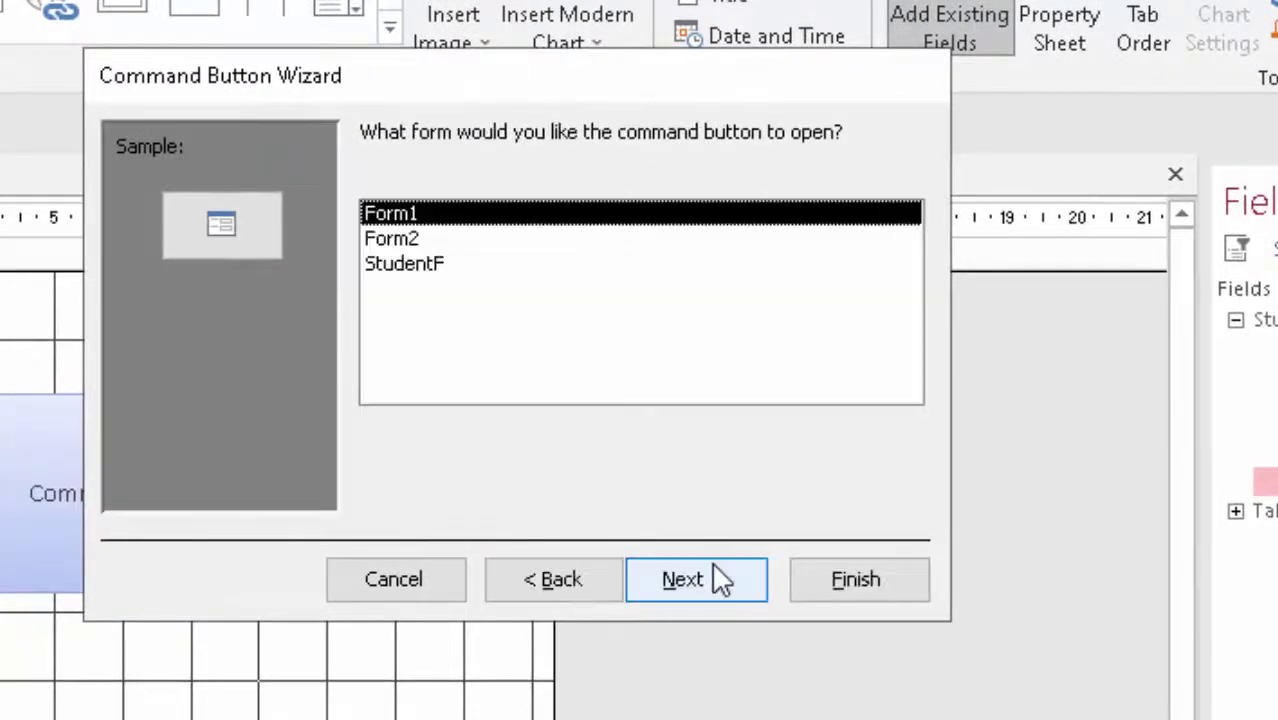
pyautogui.click(427, 280)
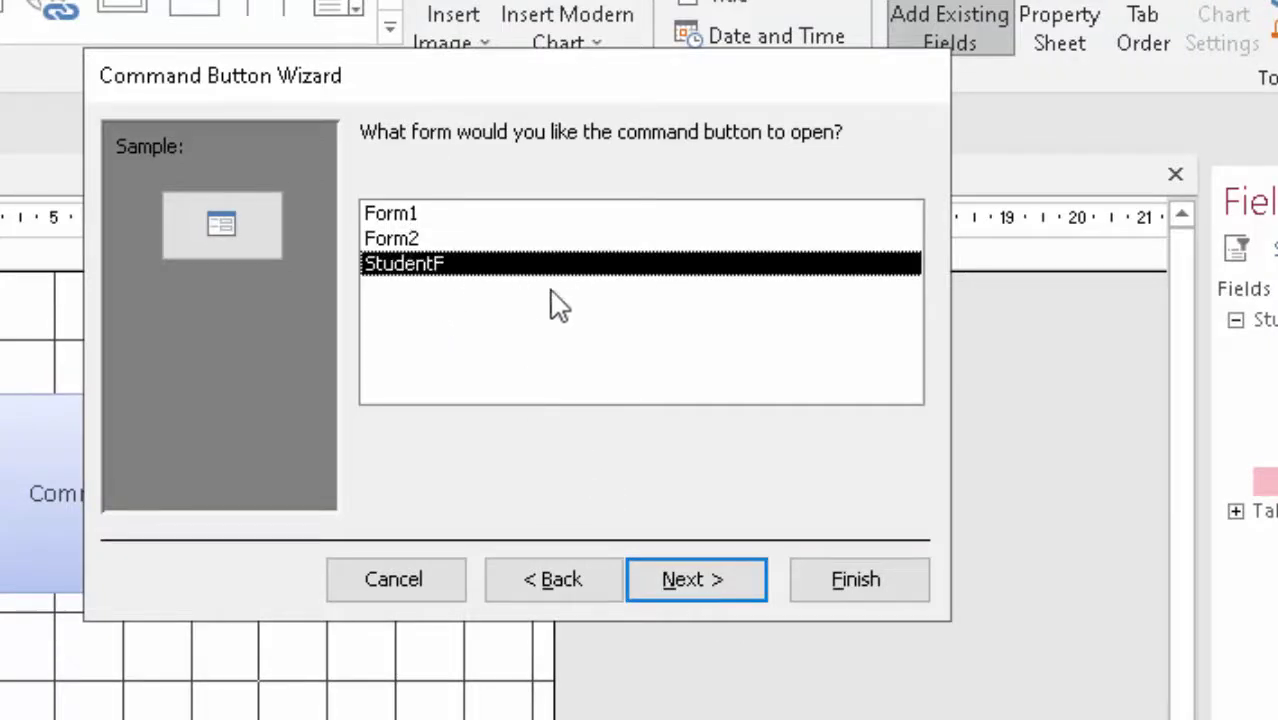
pyautogui.click(760, 580)
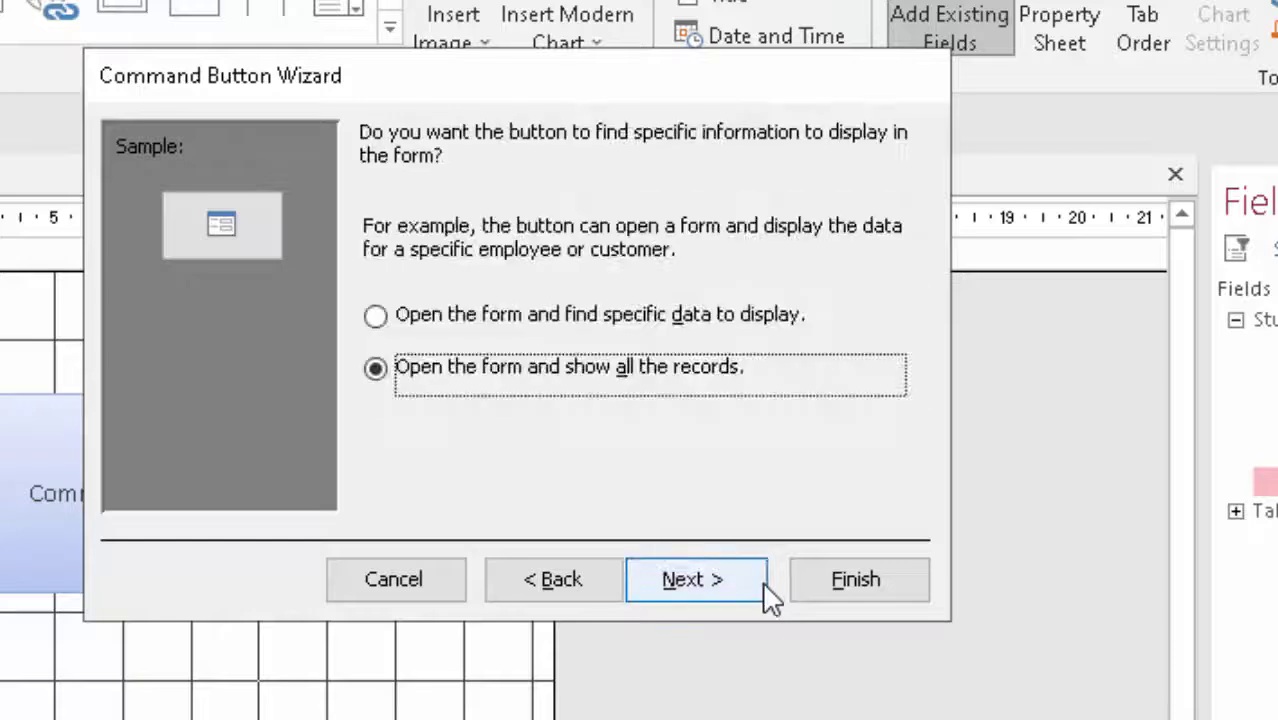
pyautogui.click(708, 570)
pyautogui.click(590, 580)
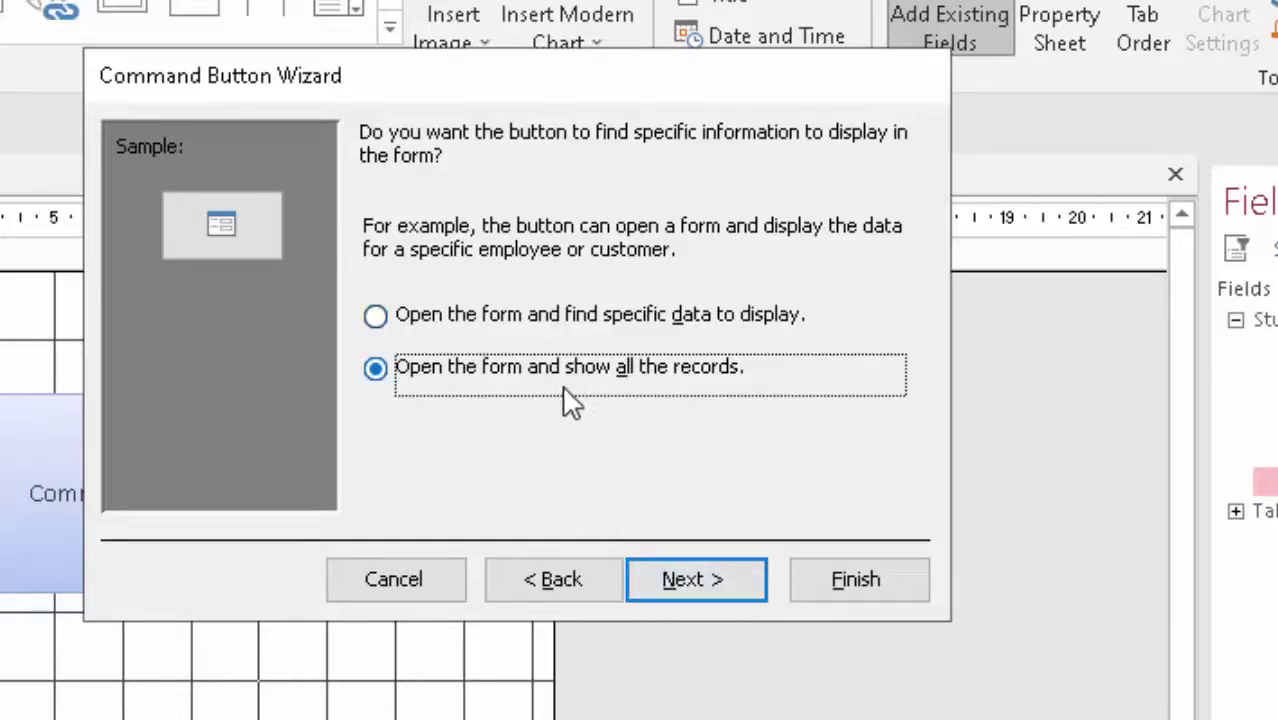
pyautogui.click(688, 576)
pyautogui.click(405, 284)
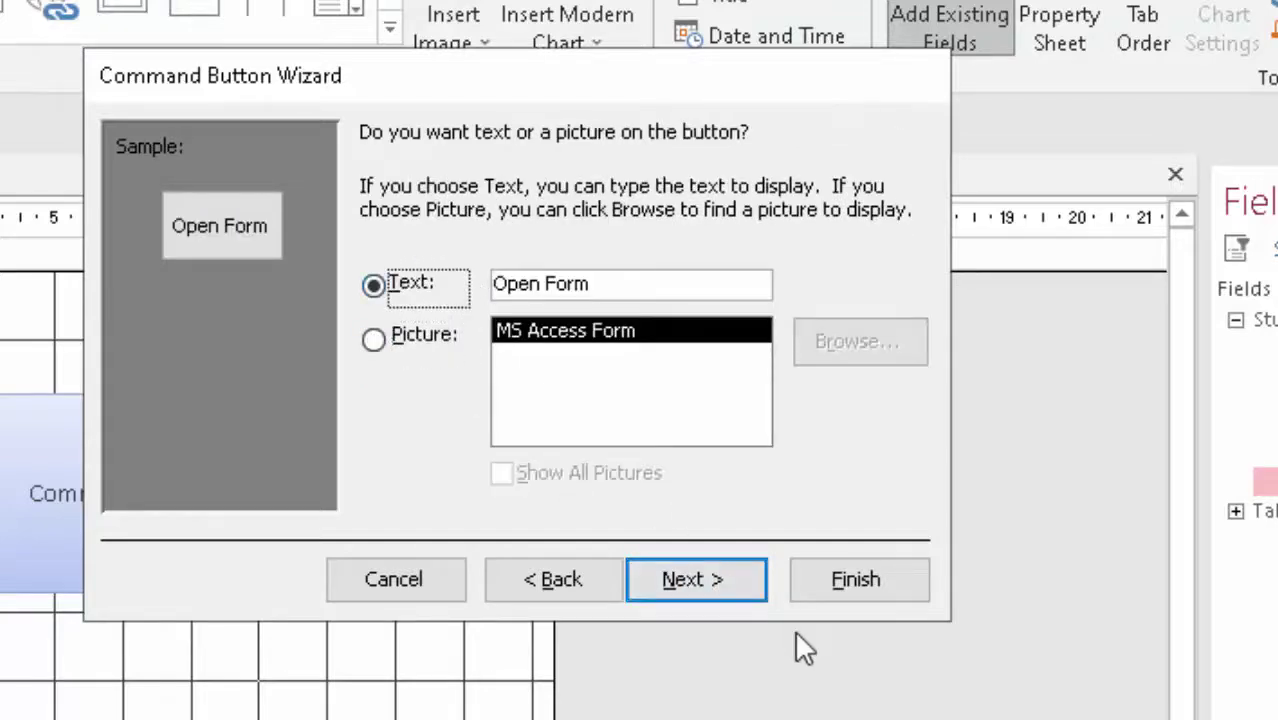
pyautogui.click(700, 584)
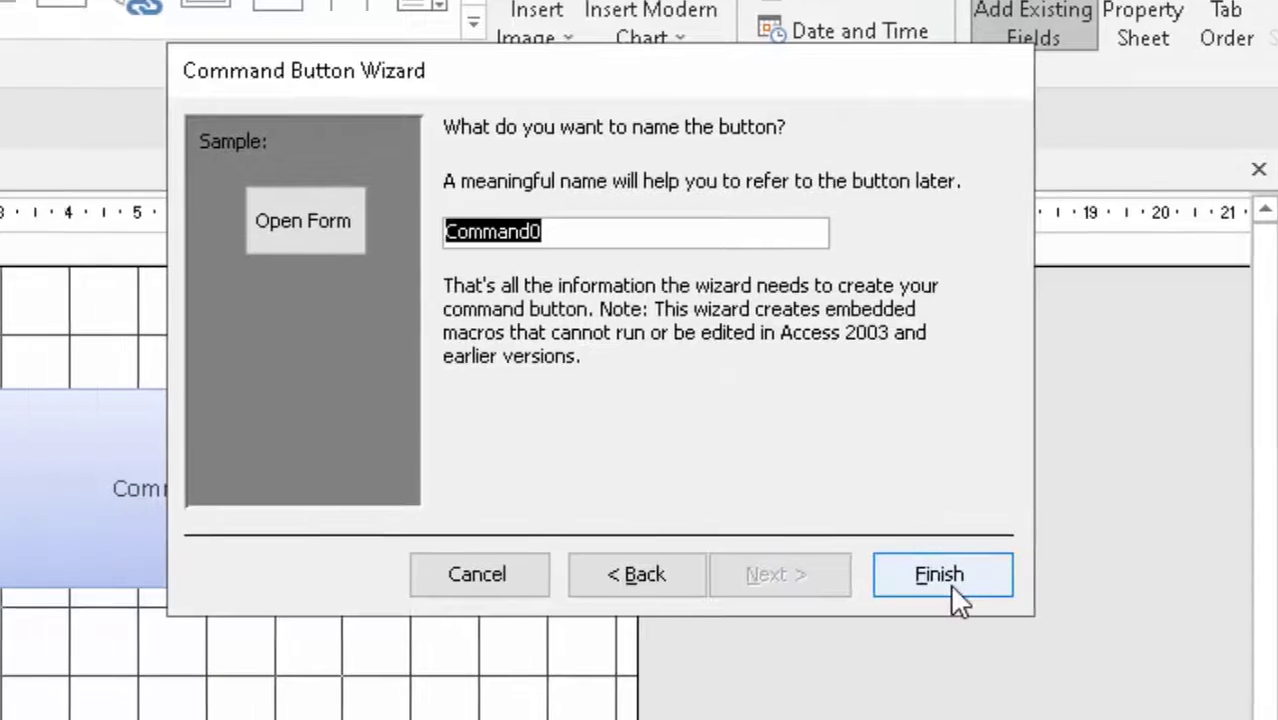
pyautogui.click(858, 580)
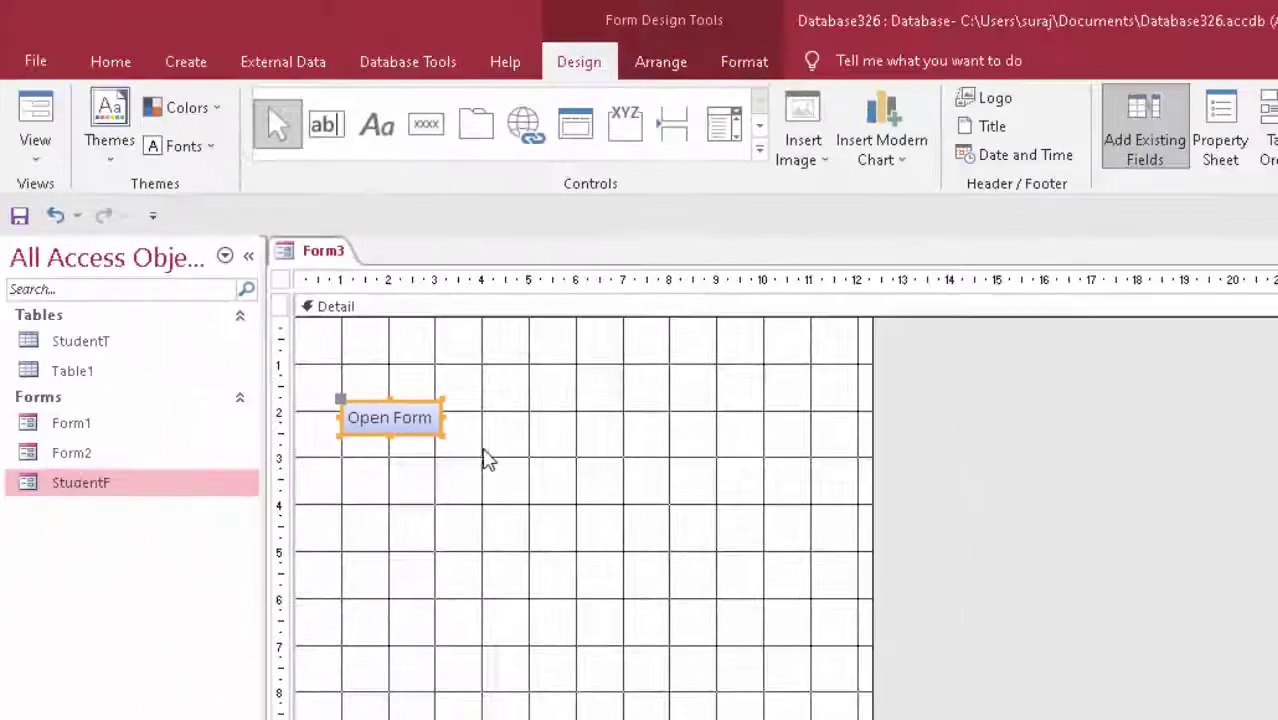
# Enlarge the Open Form button, make its caption bold, and fill it light orange
pyautogui.moveTo(440, 432)
pyautogui.mouseDown()
pyautogui.moveTo(600, 476)
pyautogui.moveTo(708, 526)
pyautogui.mouseUp()
pyautogui.doubleClick(589, 465)
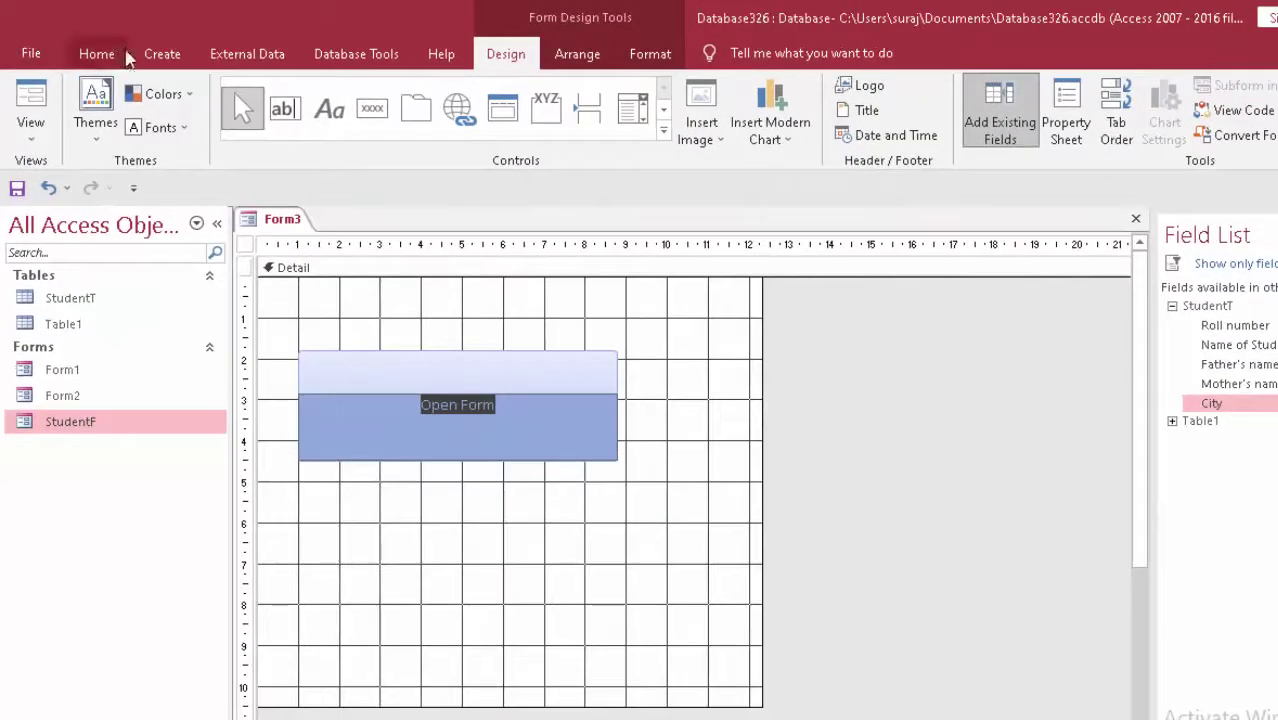
pyautogui.click(108, 55)
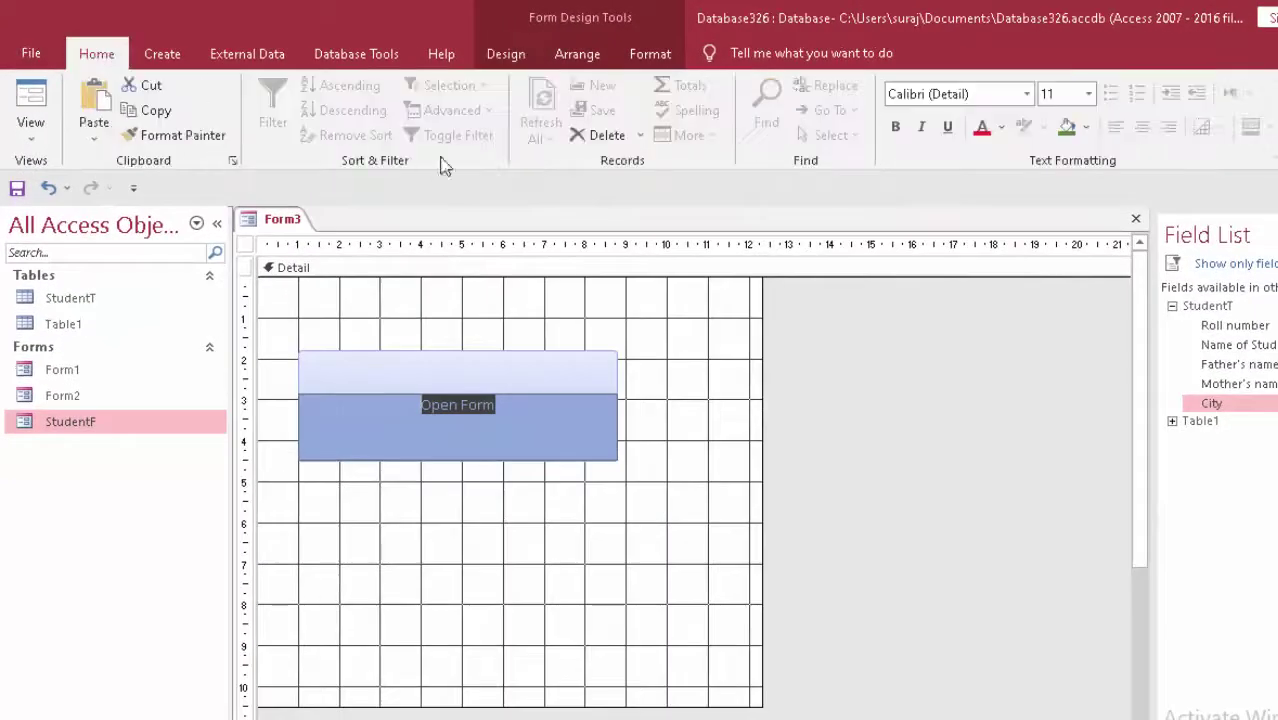
pyautogui.click(896, 128)
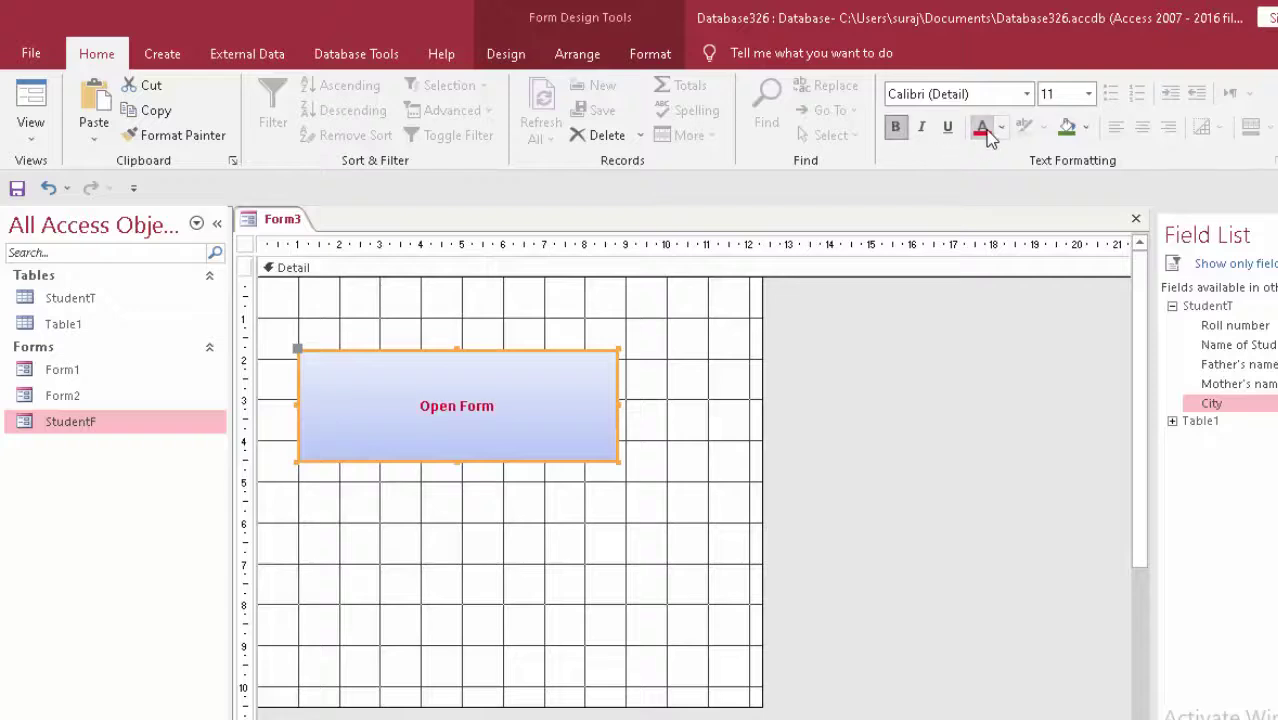
pyautogui.click(1086, 128)
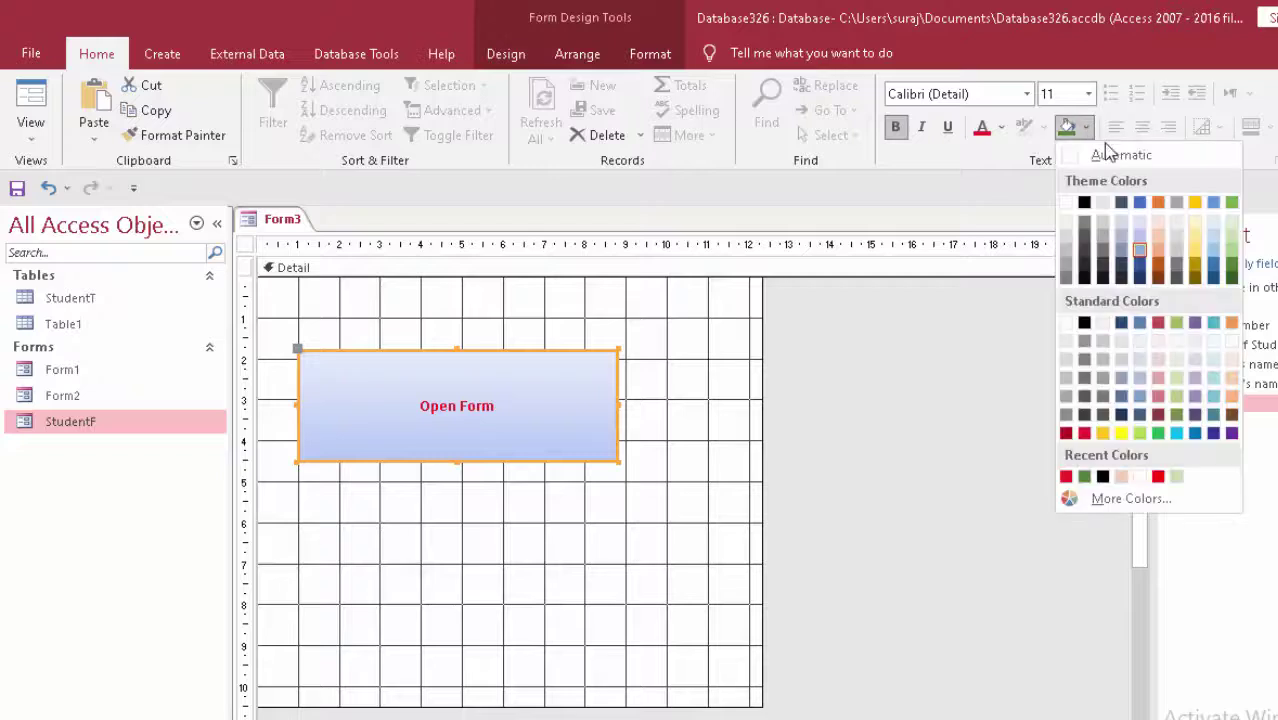
pyautogui.click(1159, 248)
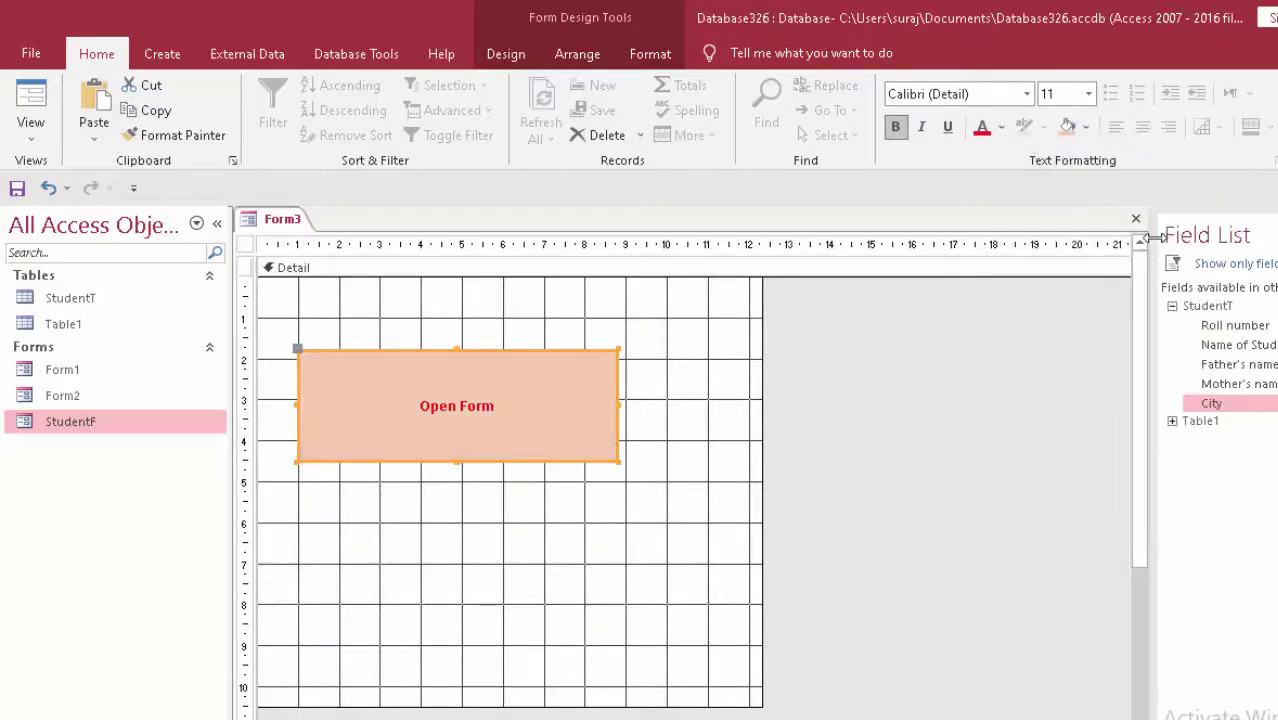
# Set the Open Form caption text to font size 28
pyautogui.click(502, 408)
pyautogui.moveTo(494, 405); pyautogui.dragTo(412, 404)
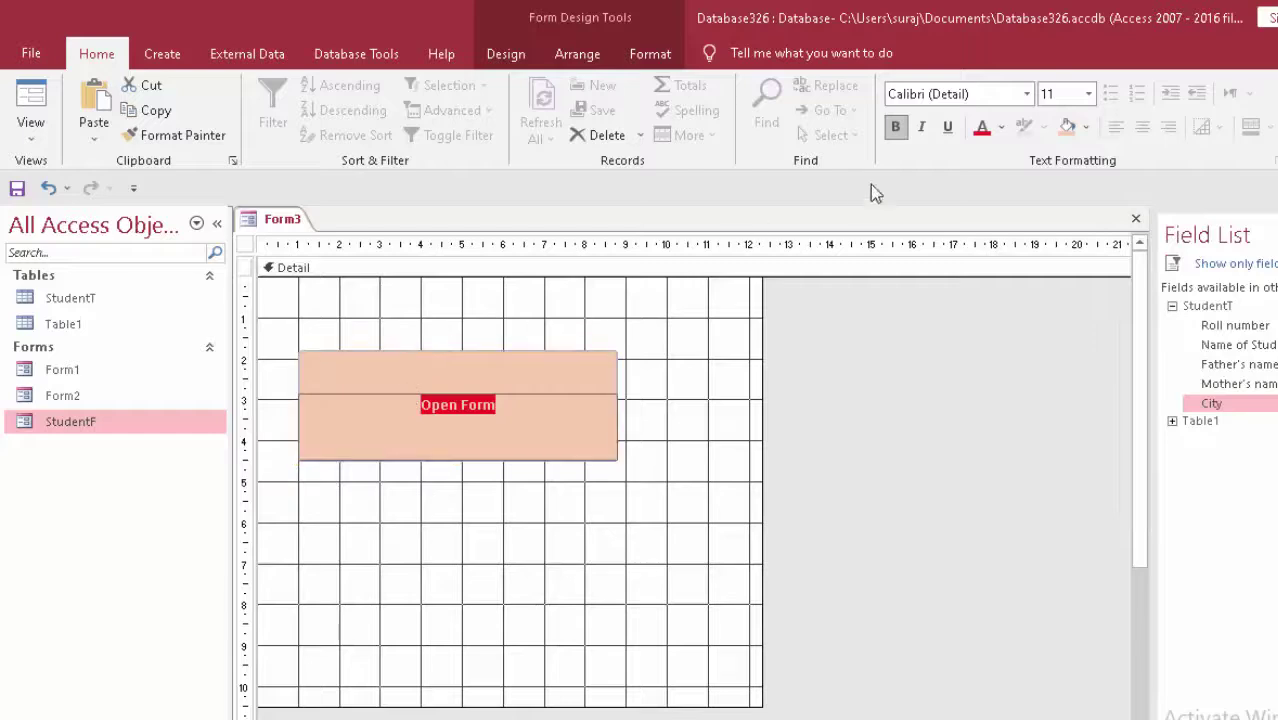
pyautogui.click(1088, 94)
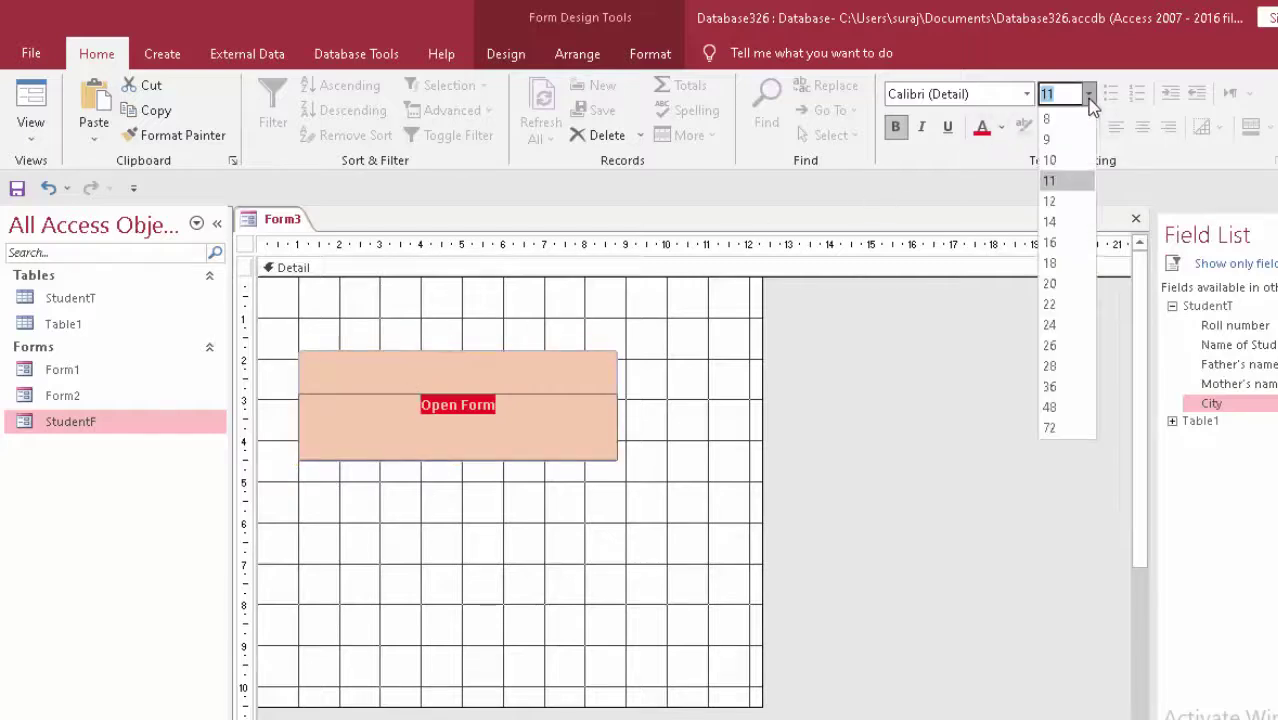
pyautogui.click(1058, 366)
pyautogui.click(414, 558)
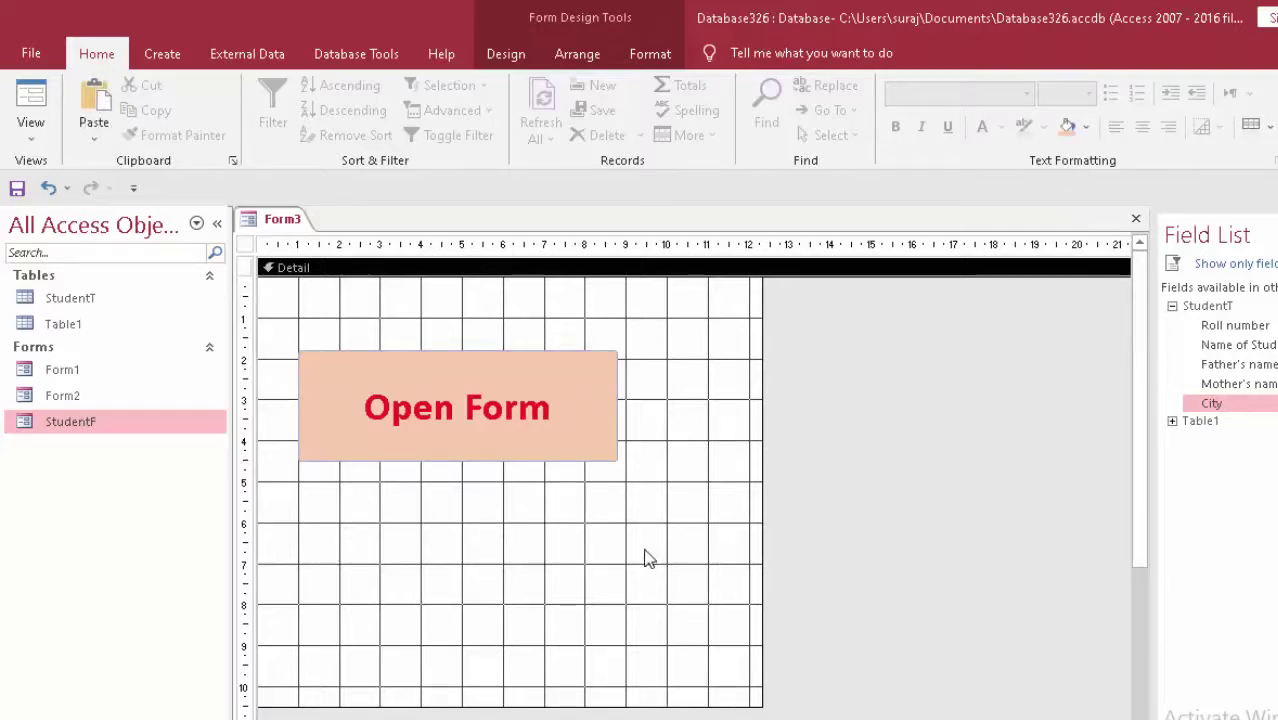
# Save the form as StudentFF
pyautogui.click(17, 188)
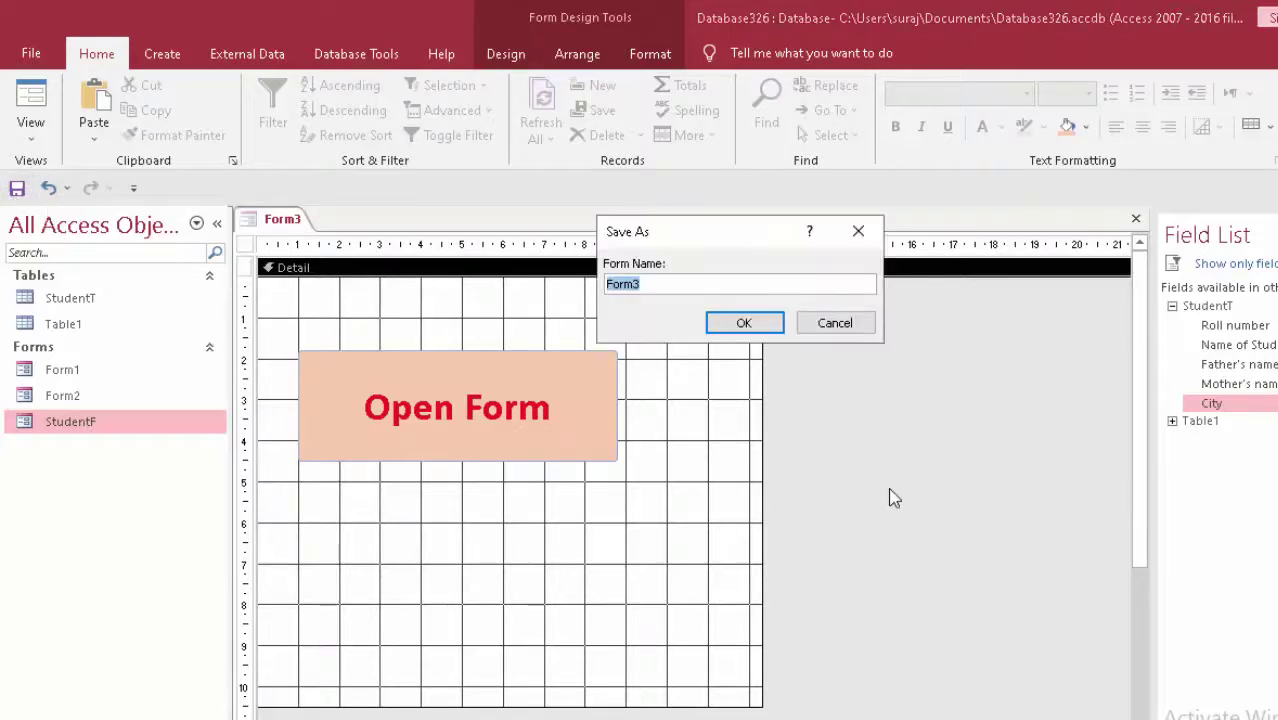
pyautogui.write('tu')
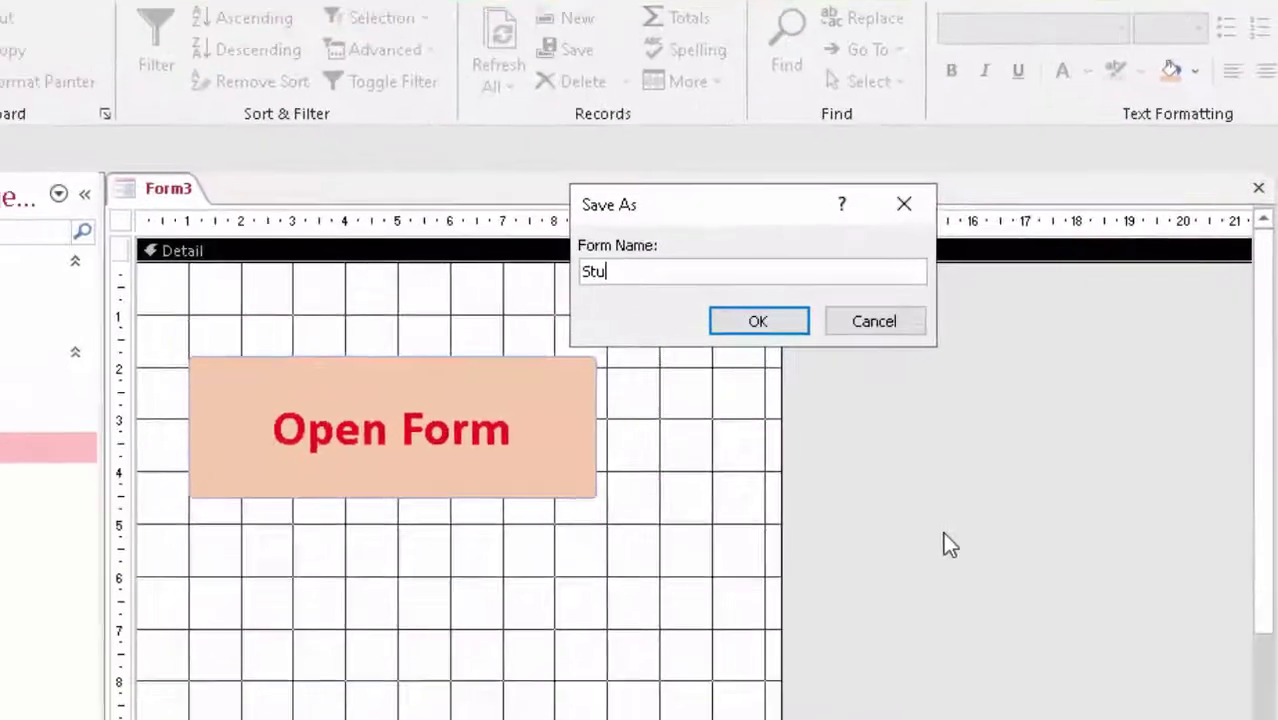
pyautogui.write('de')
pyautogui.press('BackSpace')
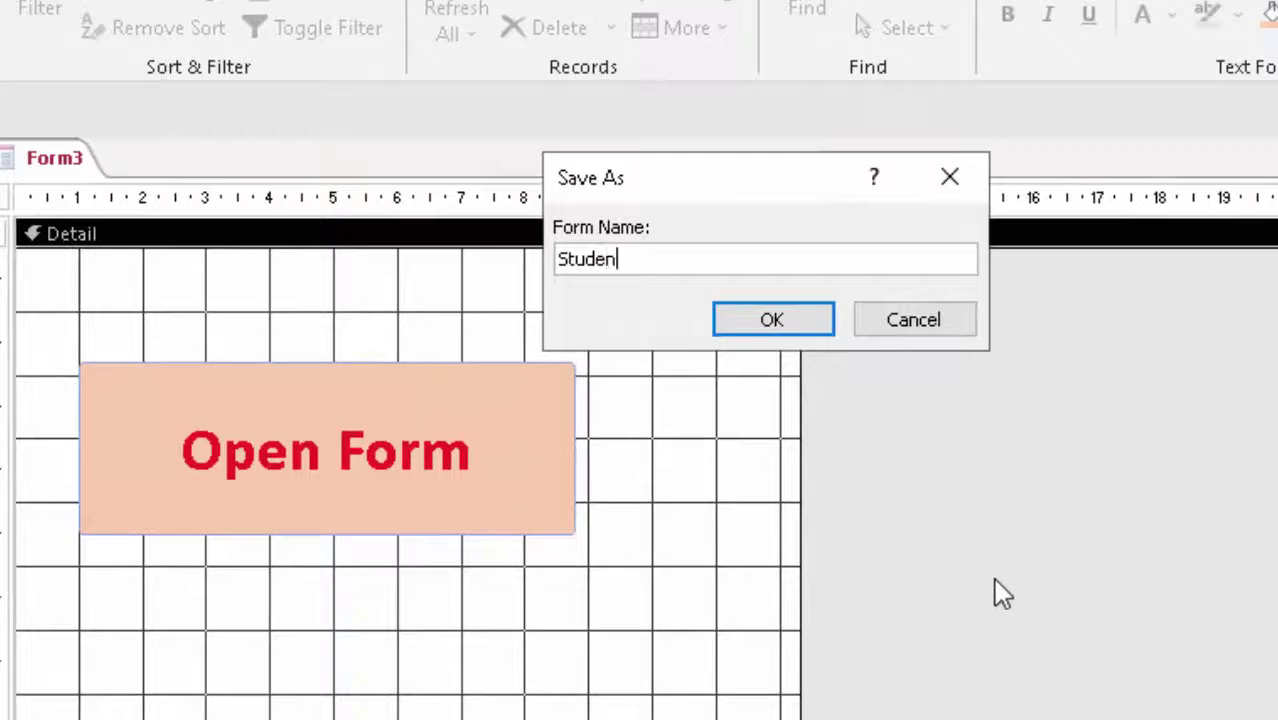
pyautogui.write('tD')
pyautogui.press('BackSpace')
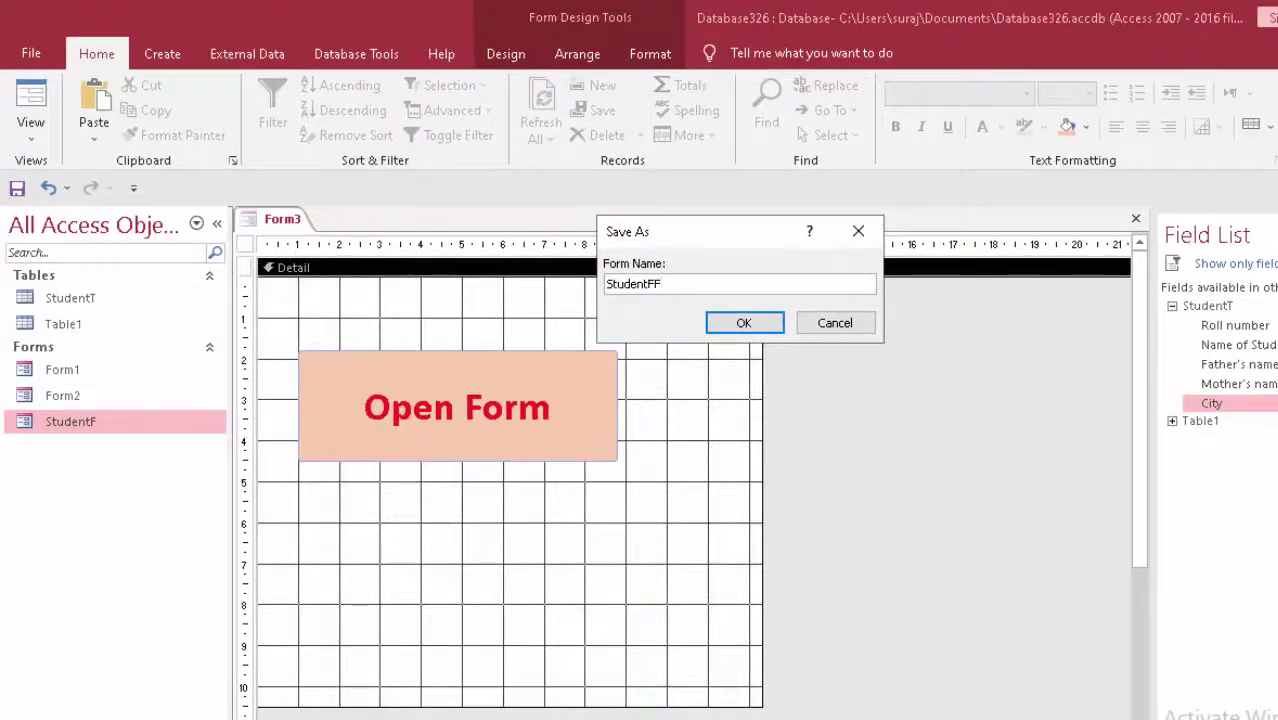
pyautogui.press('Return')
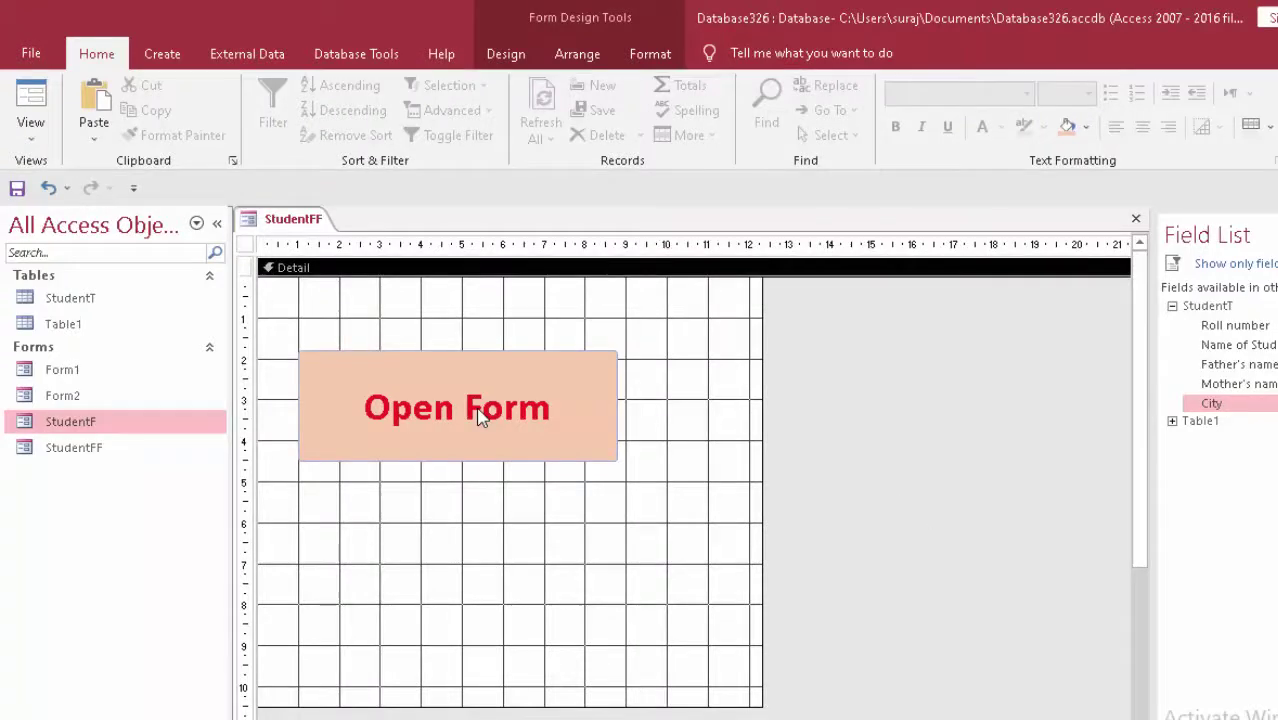
# Edit the Open Form button's caption, then deselect it via the Detail section
pyautogui.click(477, 410)
pyautogui.click(476, 406)
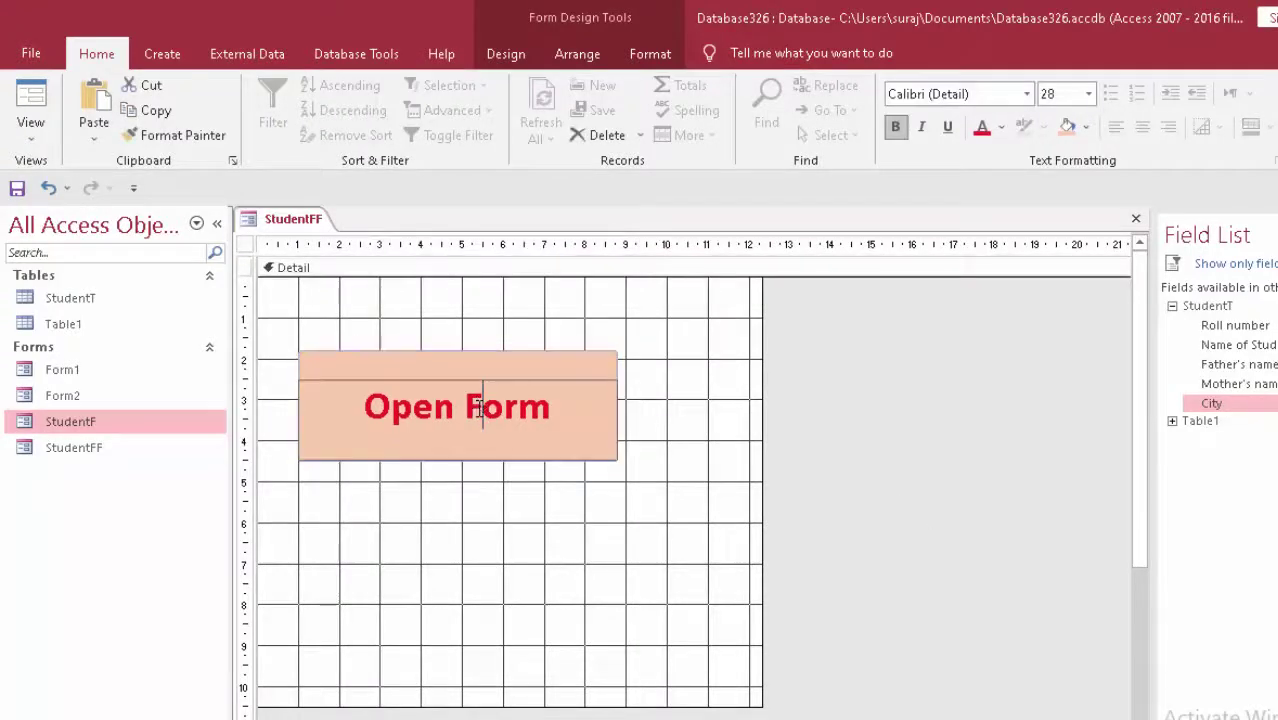
pyautogui.click(583, 517)
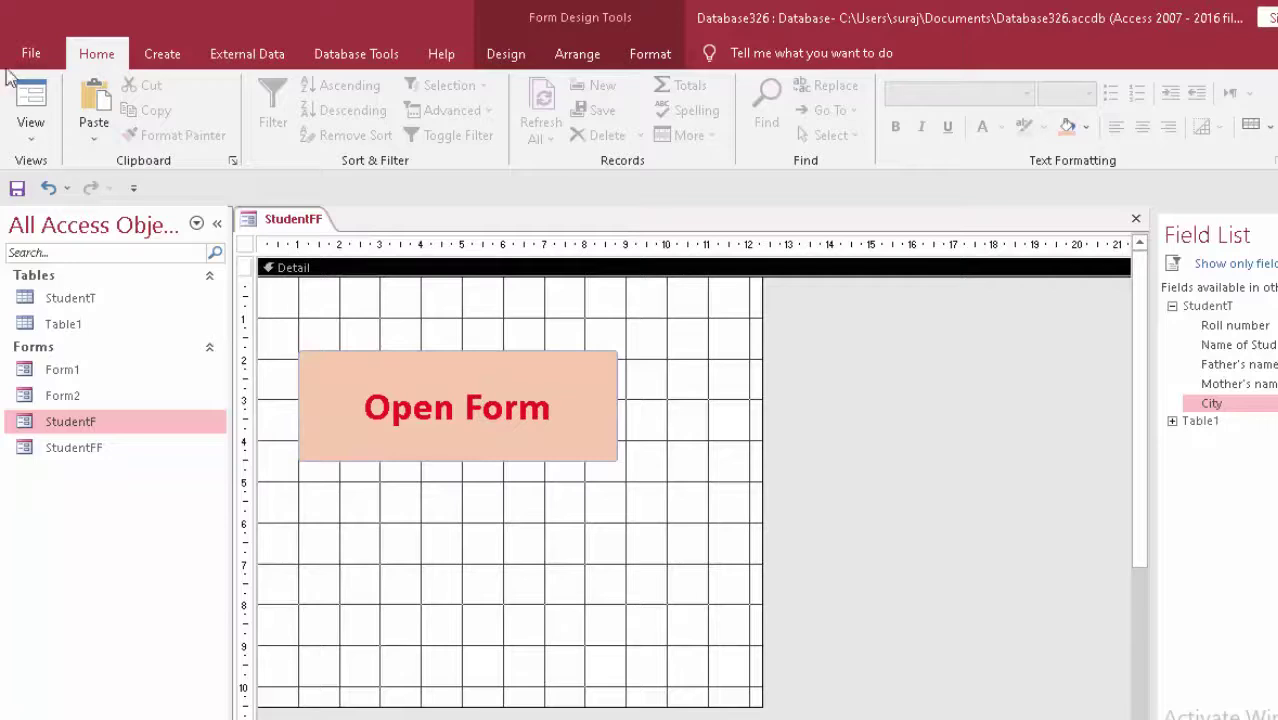
# Run StudentFF in Form View and test Open Form twice, closing StudentF each time
pyautogui.click(30, 100)
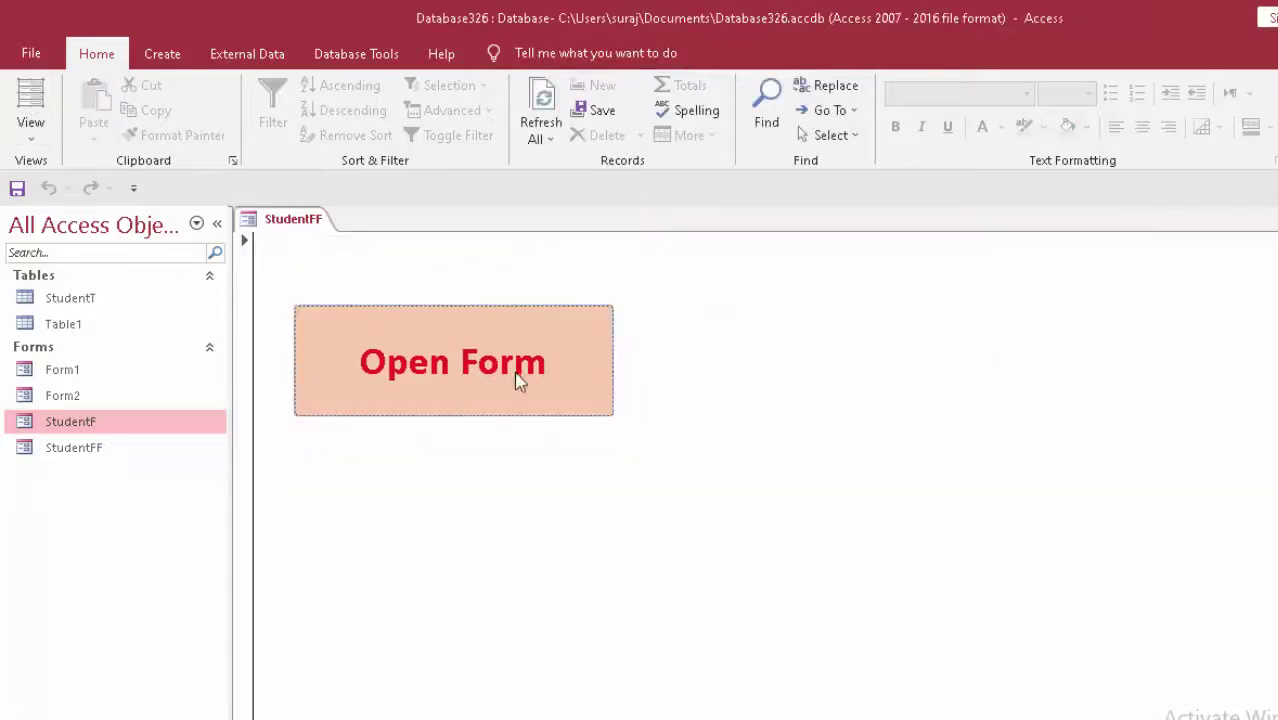
pyautogui.click(473, 375)
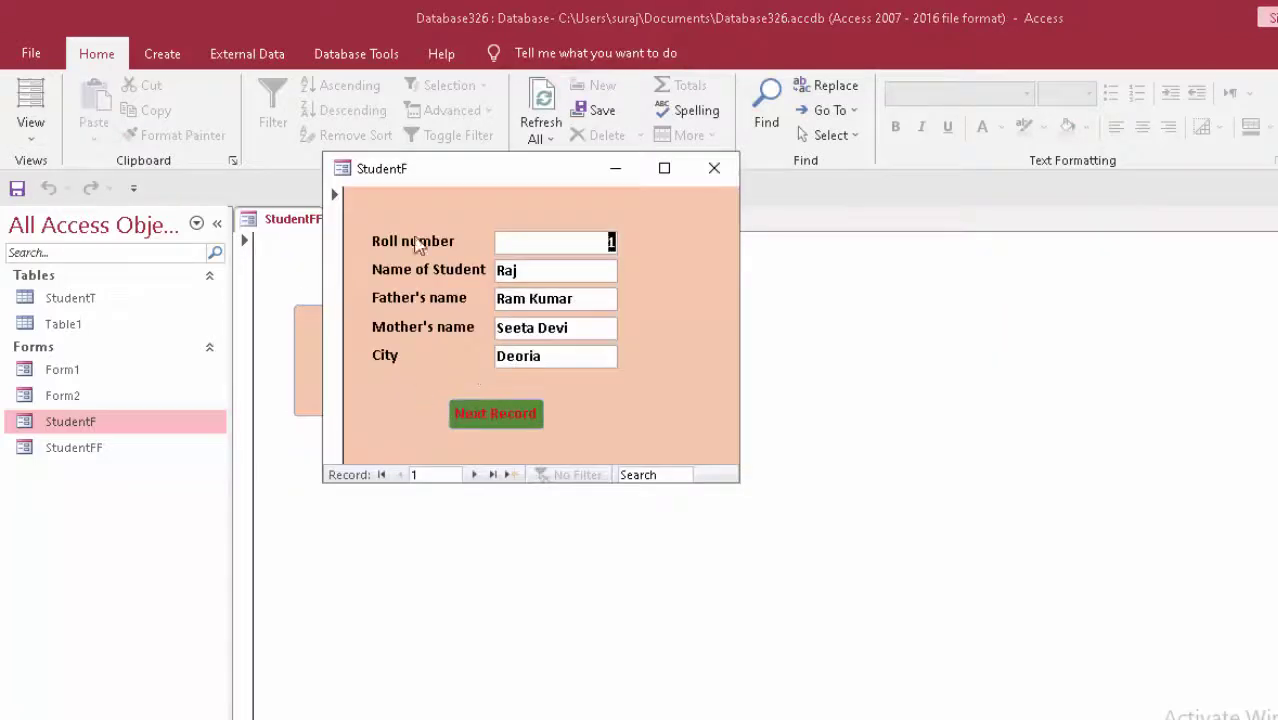
pyautogui.moveTo(507, 173); pyautogui.dragTo(778, 176)
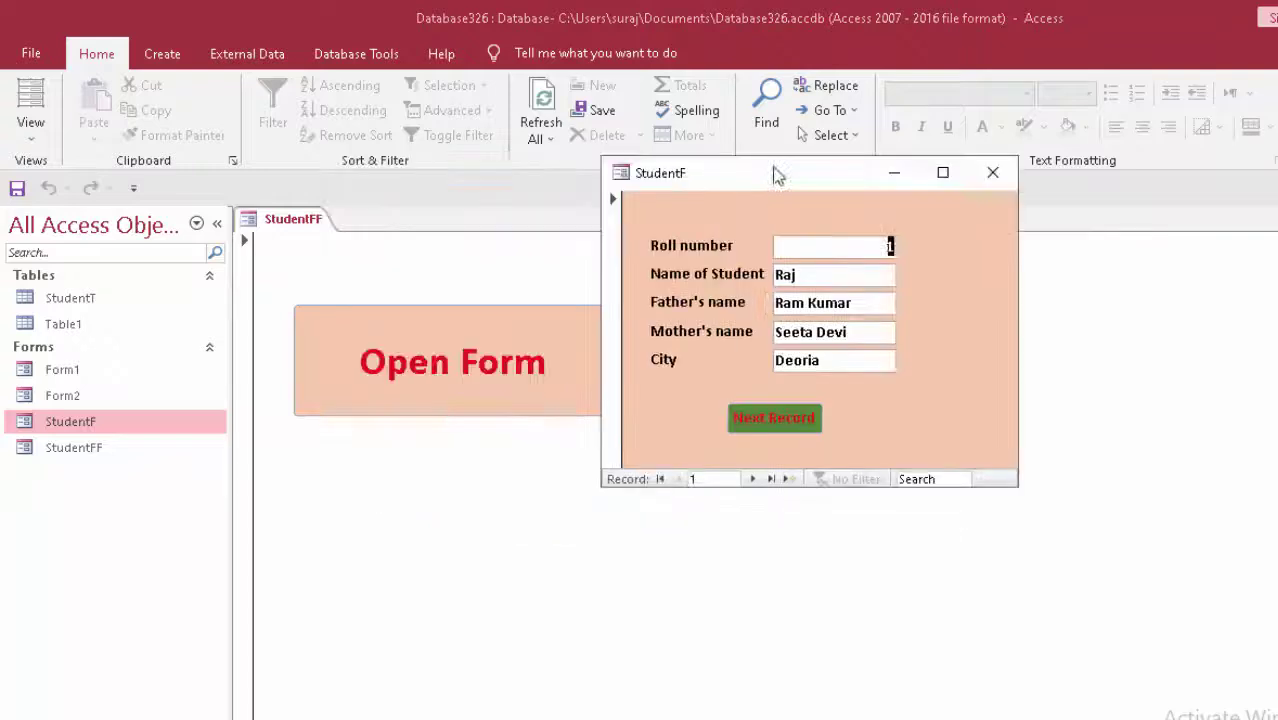
pyautogui.click(993, 174)
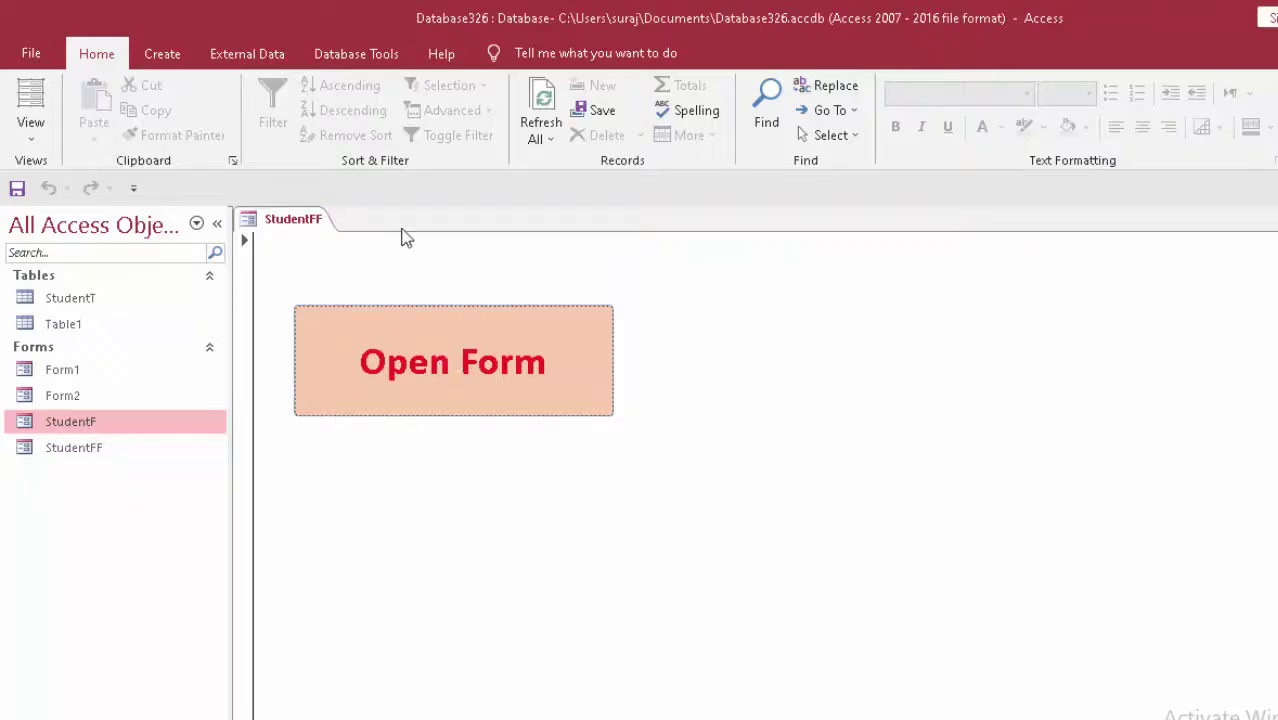
pyautogui.click(397, 340)
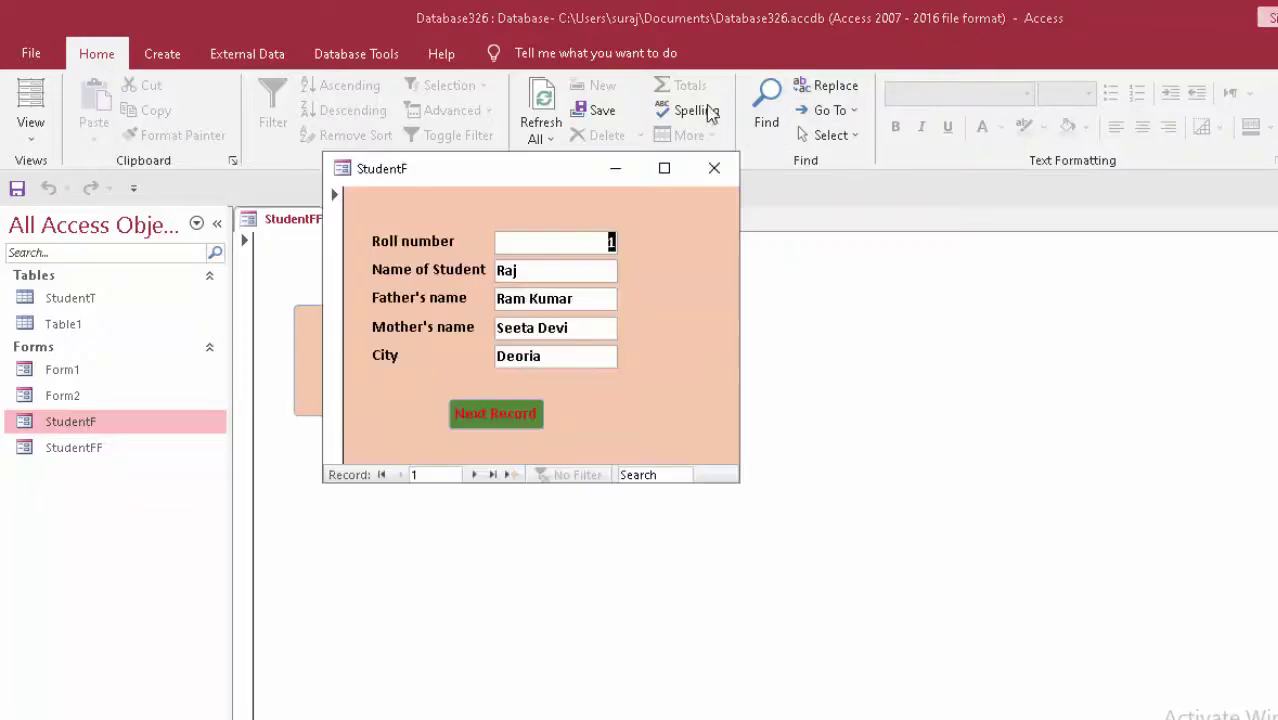
pyautogui.click(716, 168)
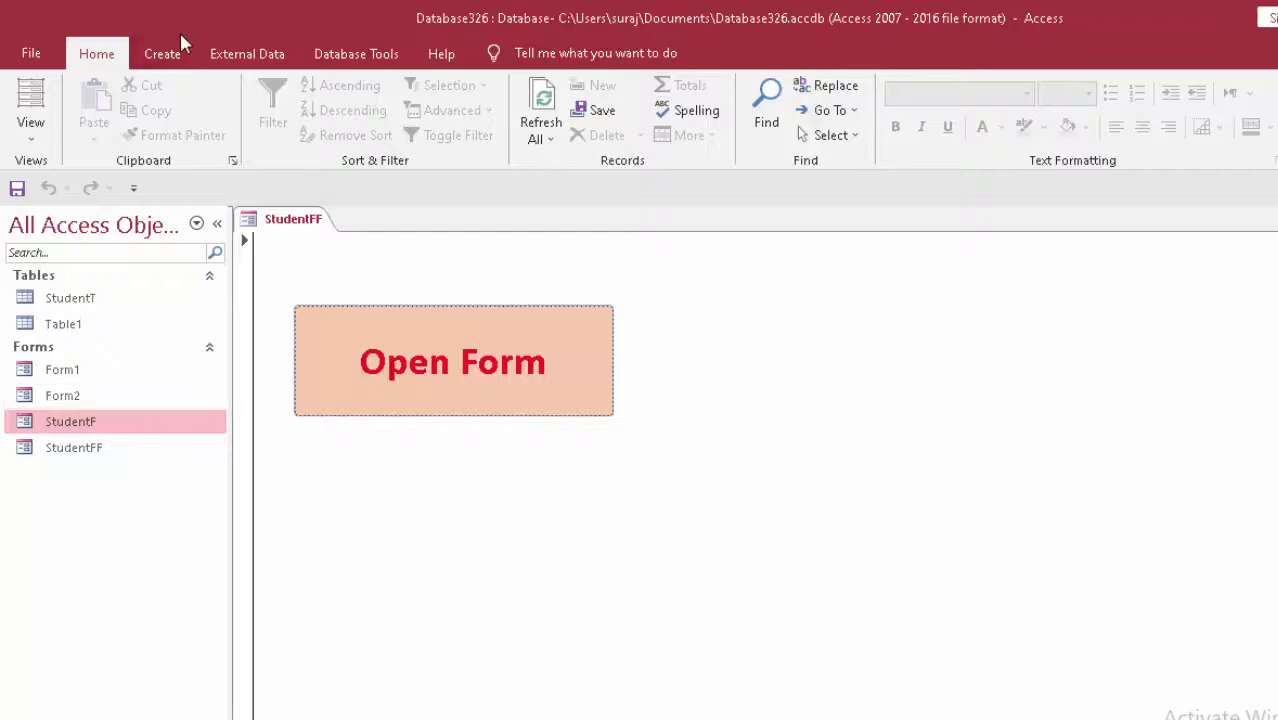
pyautogui.click(166, 54)
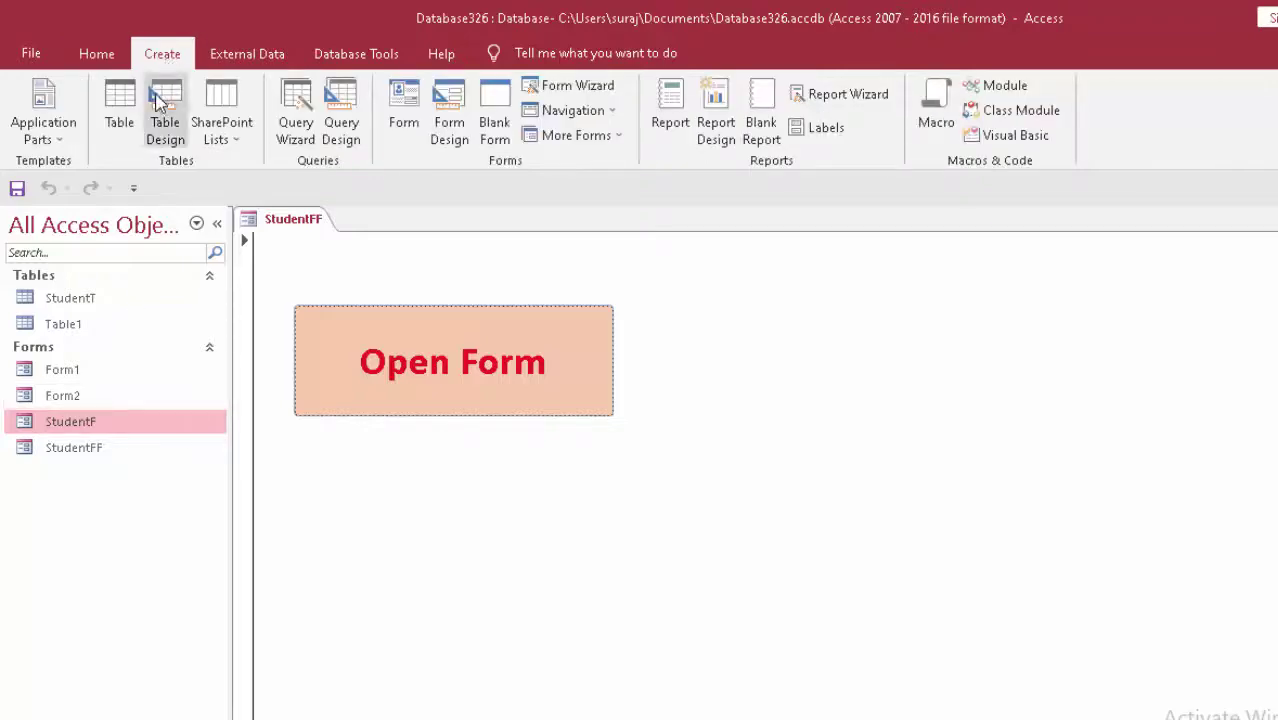
# Create a new table in Design View and save it as Table2
pyautogui.click(119, 108)
pyautogui.click(30, 110)
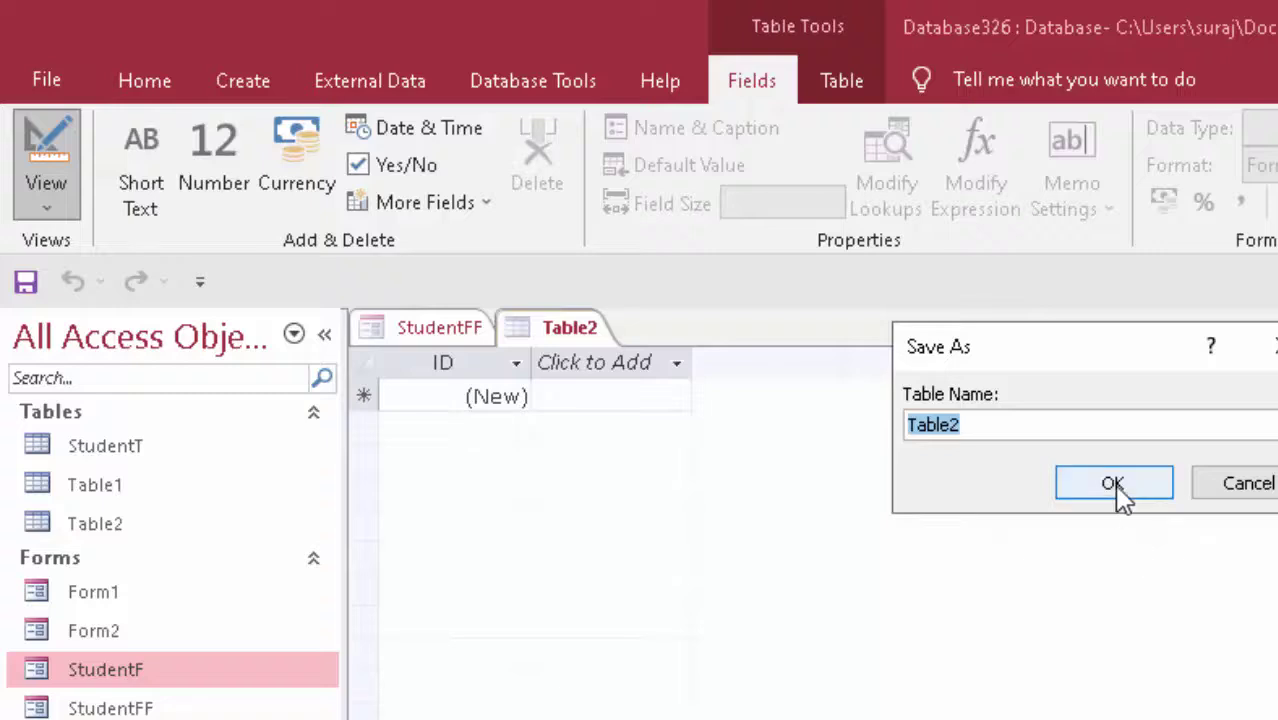
pyautogui.click(1112, 484)
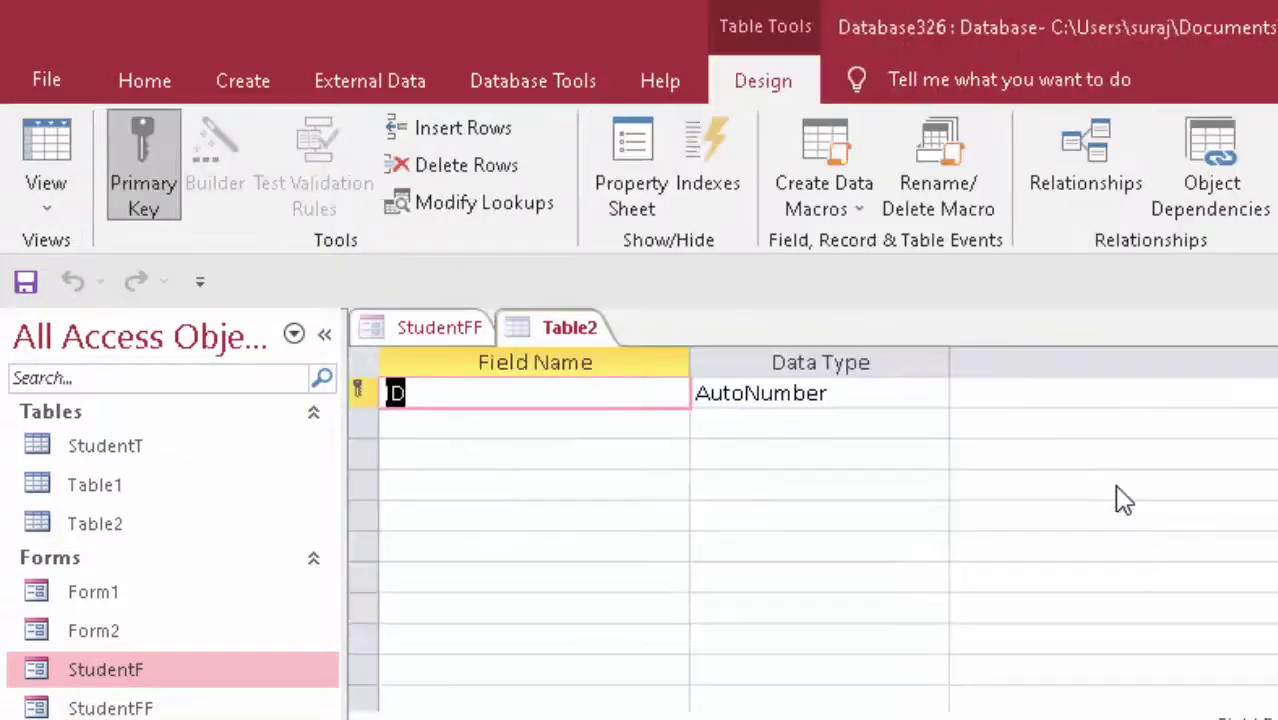
# Add Short Text fields Course code and Course name below ID
pyautogui.click(407, 421)
pyautogui.write('Course code')
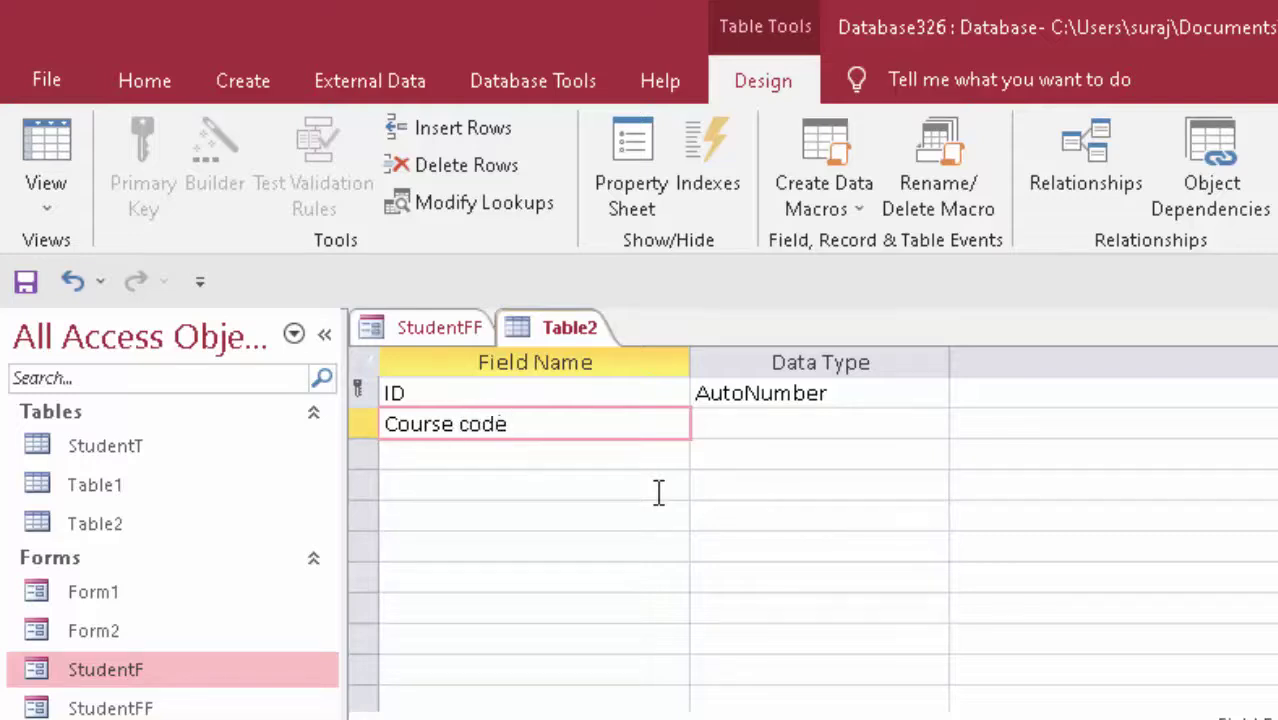
pyautogui.press('Tab')
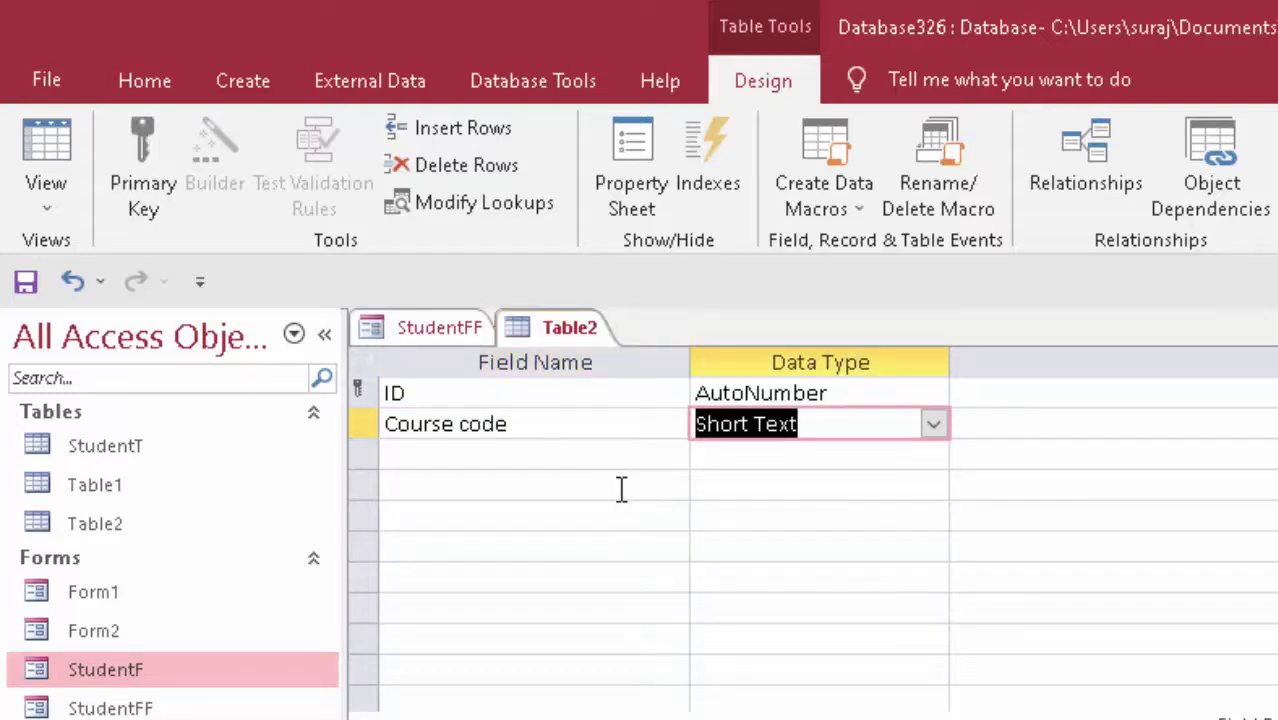
pyautogui.click(581, 459)
pyautogui.write('Course nam')
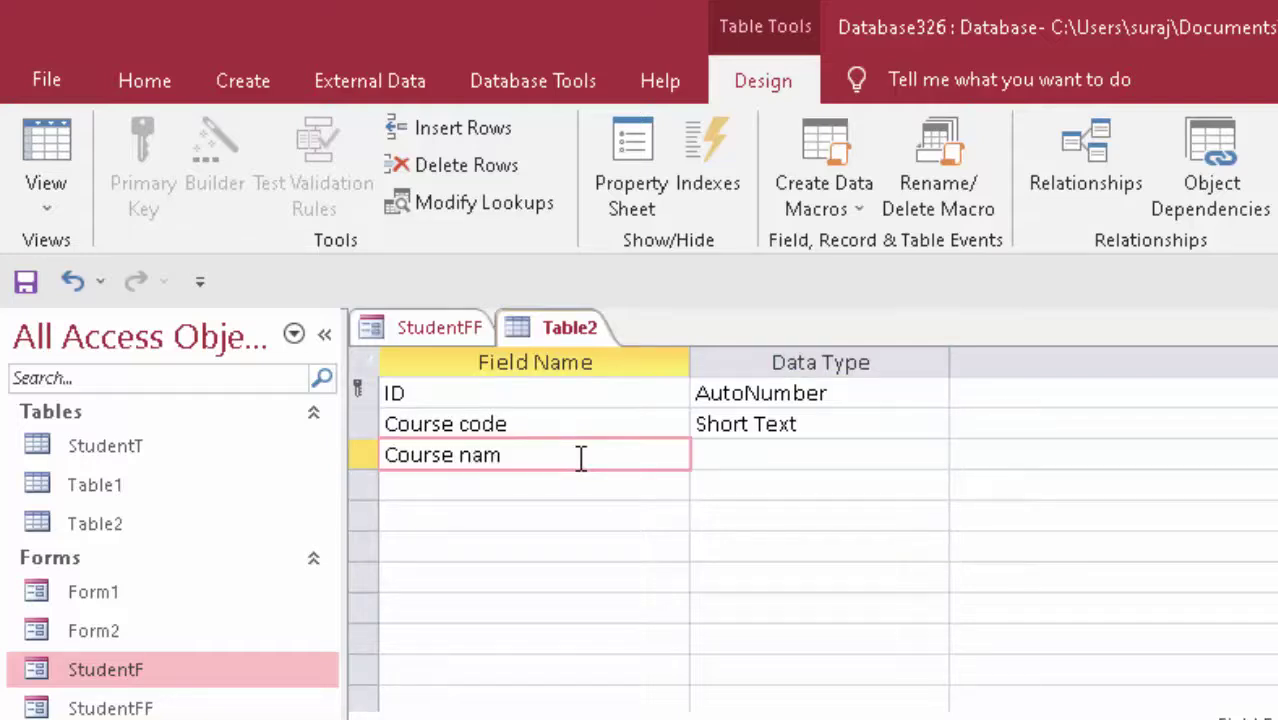
pyautogui.write('e')
pyautogui.press('Tab')
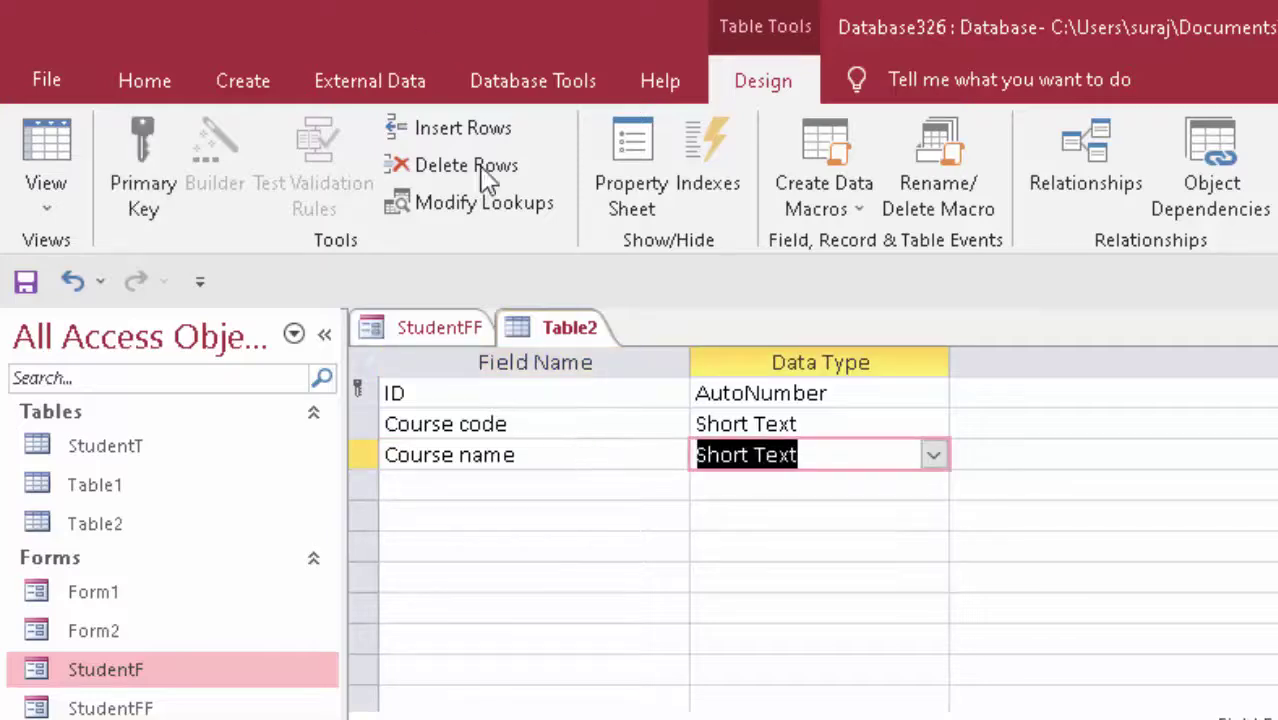
pyautogui.click(38, 138)
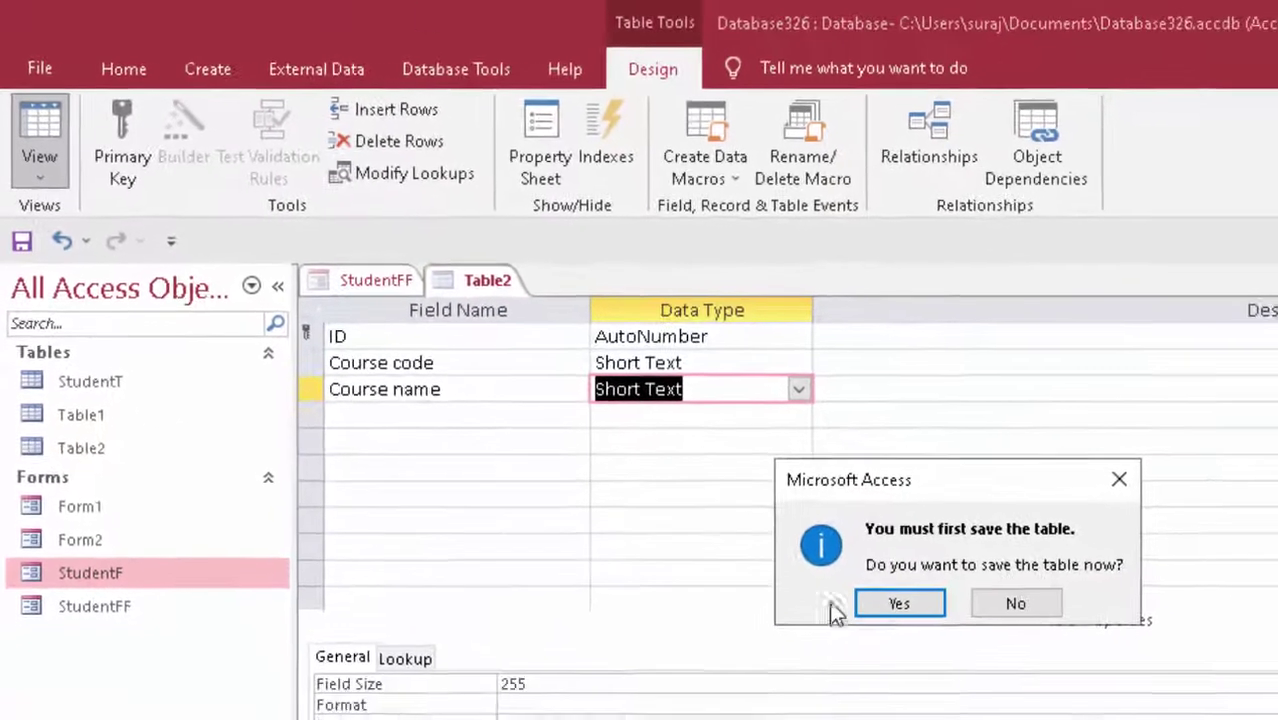
# Enter courses 111 Microsoft Access, 112 Microsoft Excel, 113 Oracle, 114 C Language and save
pyautogui.click(876, 602)
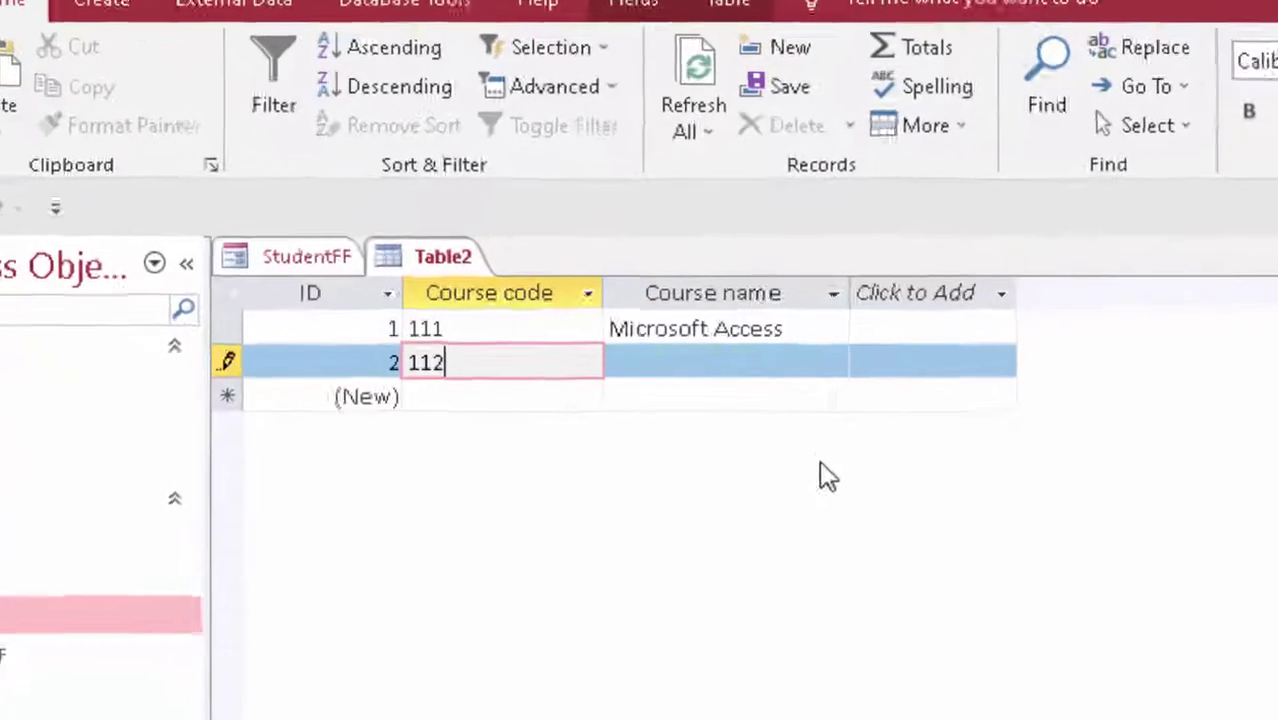
pyautogui.press('Tab')
pyautogui.write('Mi')
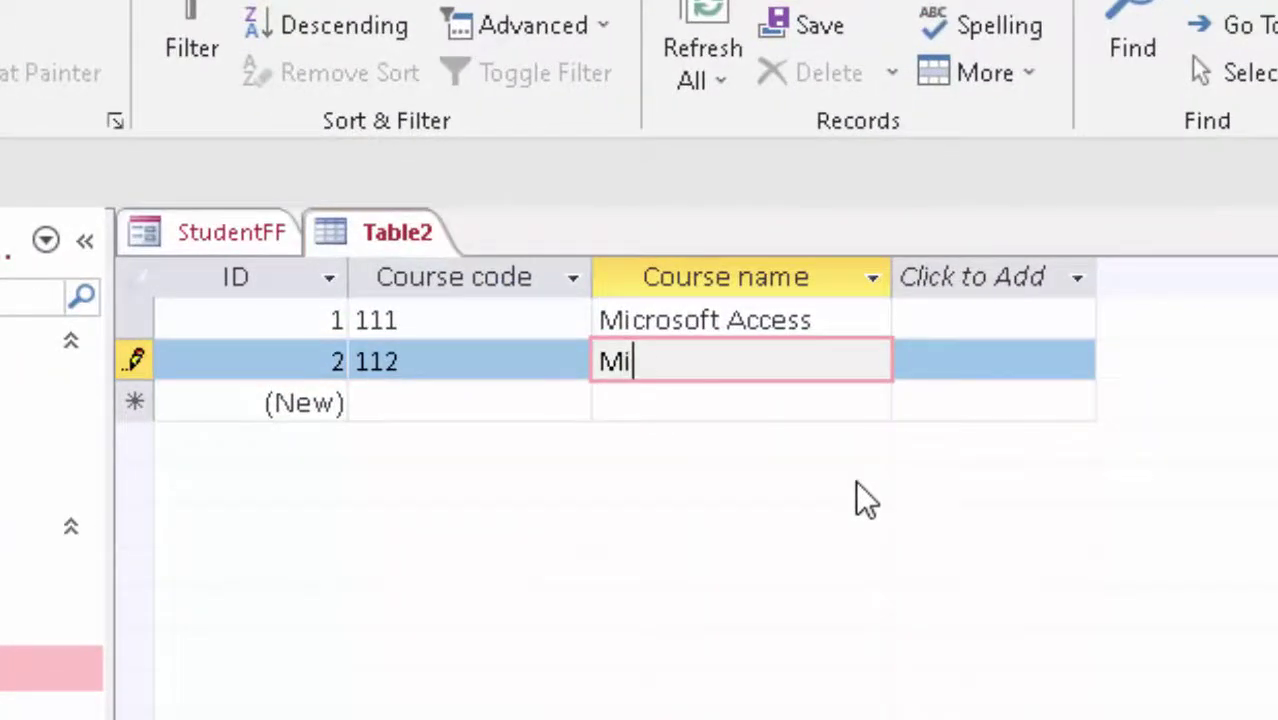
pyautogui.write('croso')
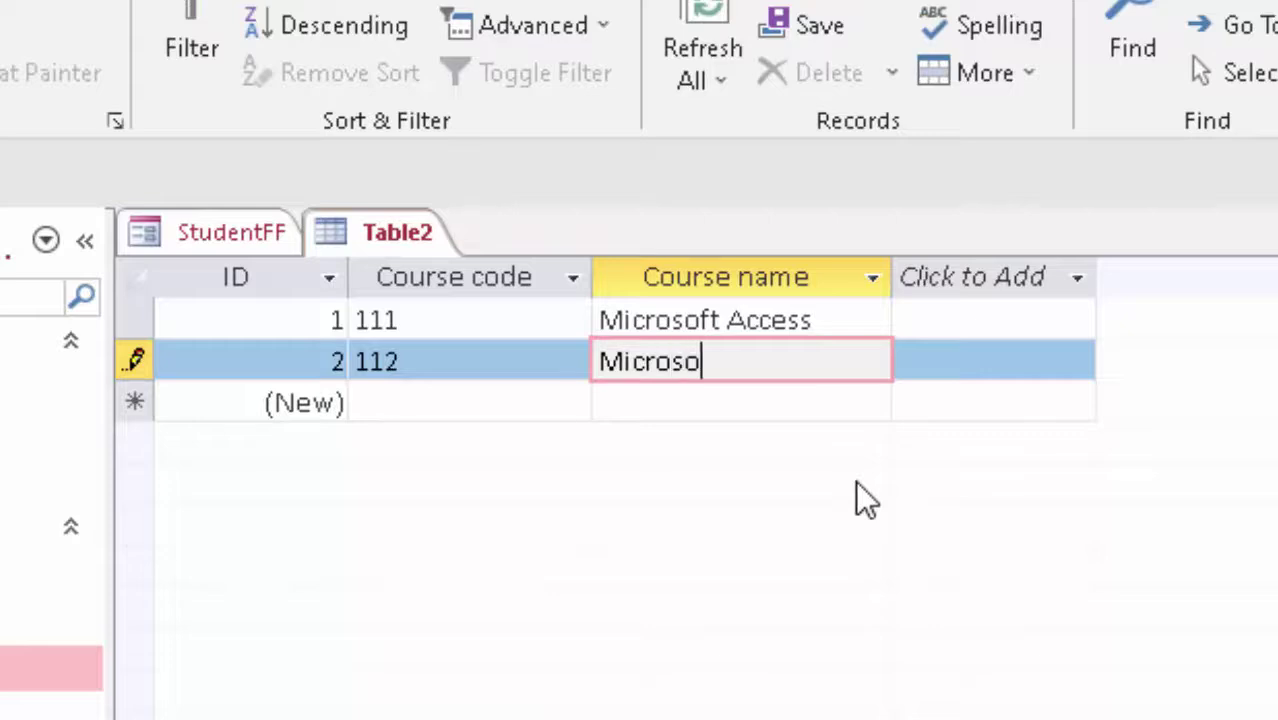
pyautogui.write('ft Exc')
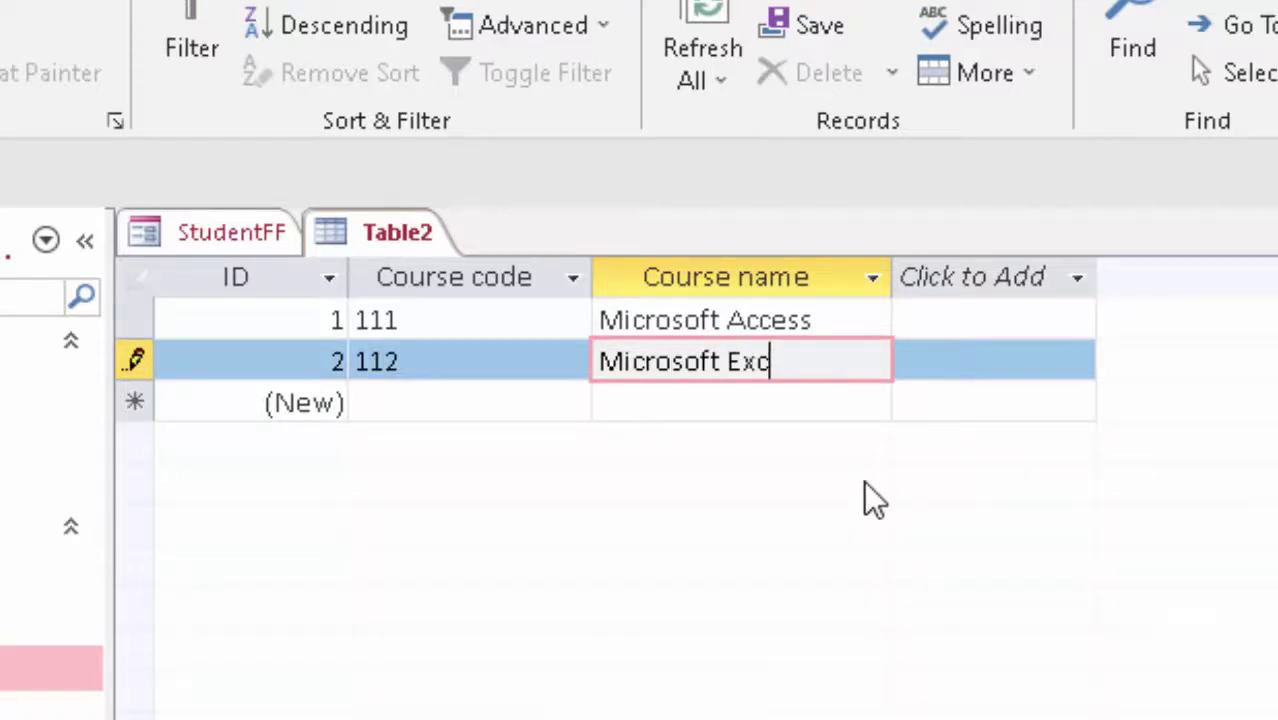
pyautogui.write('el')
pyautogui.press('Tab')
pyautogui.press('Tab')
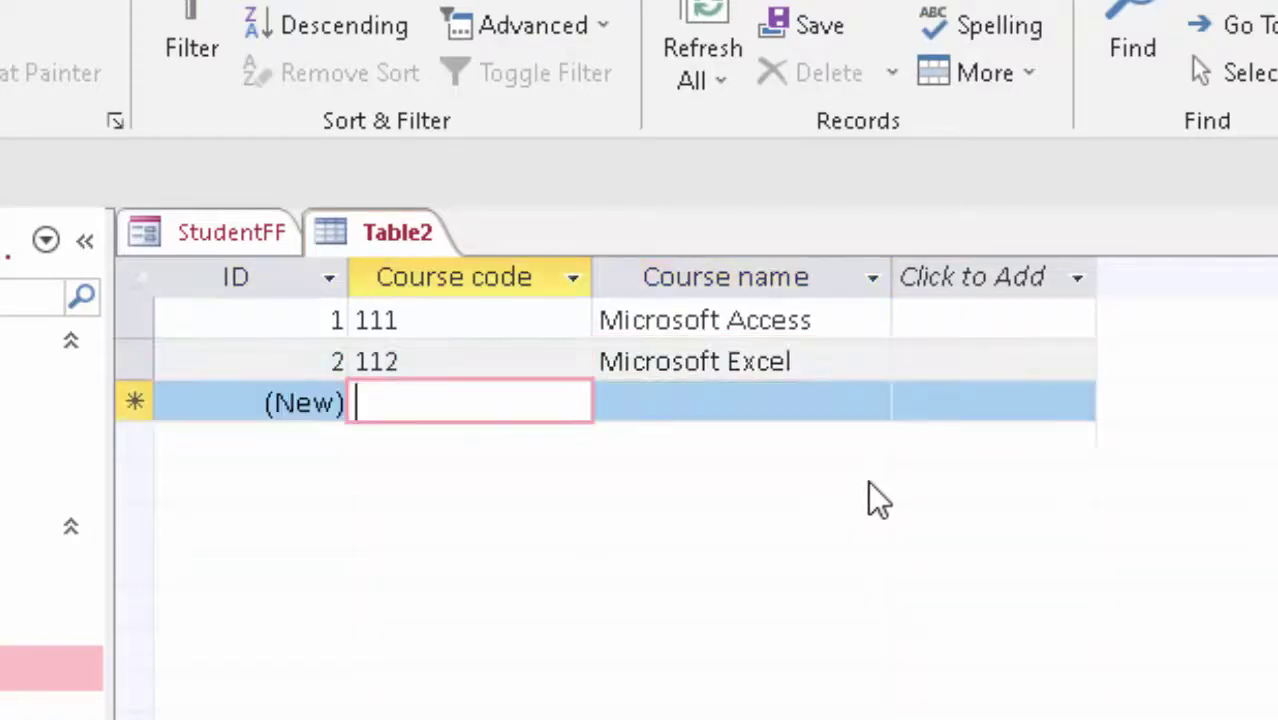
pyautogui.write('113')
pyautogui.press('Tab')
pyautogui.write('Oracle')
pyautogui.press('Tab')
pyautogui.press('Tab')
pyautogui.write('114C Language')
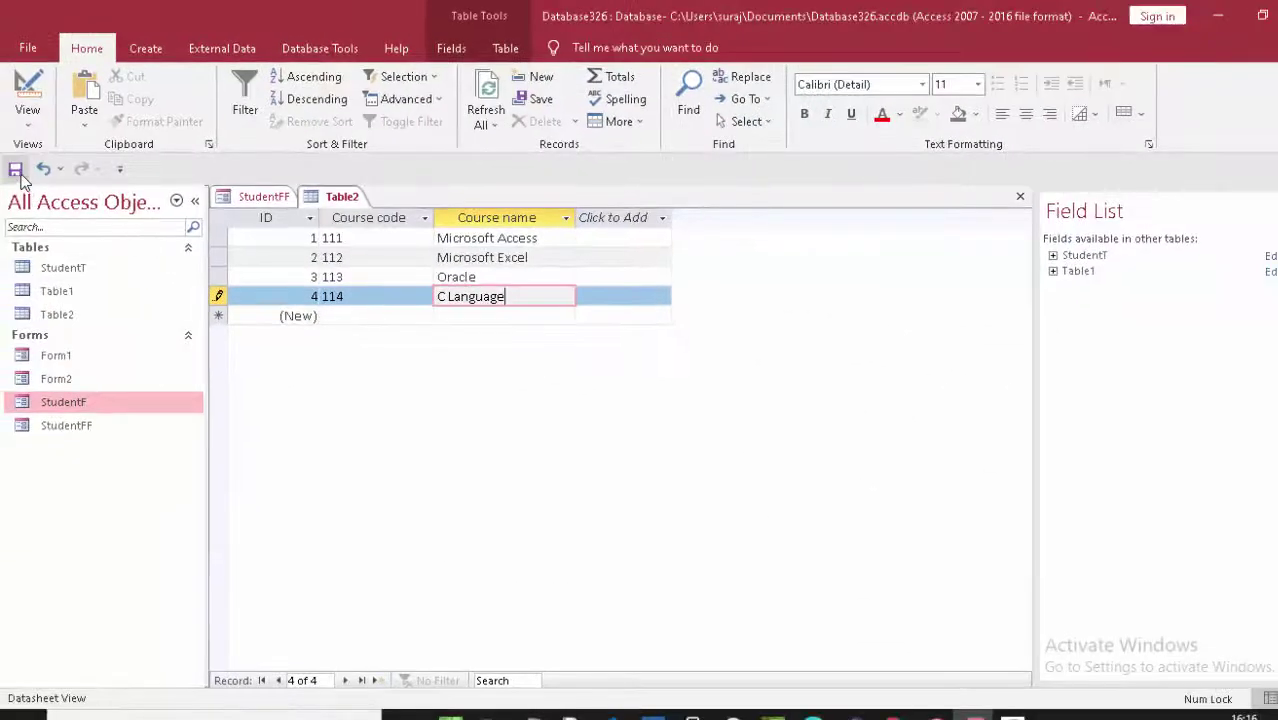
pyautogui.click(15, 169)
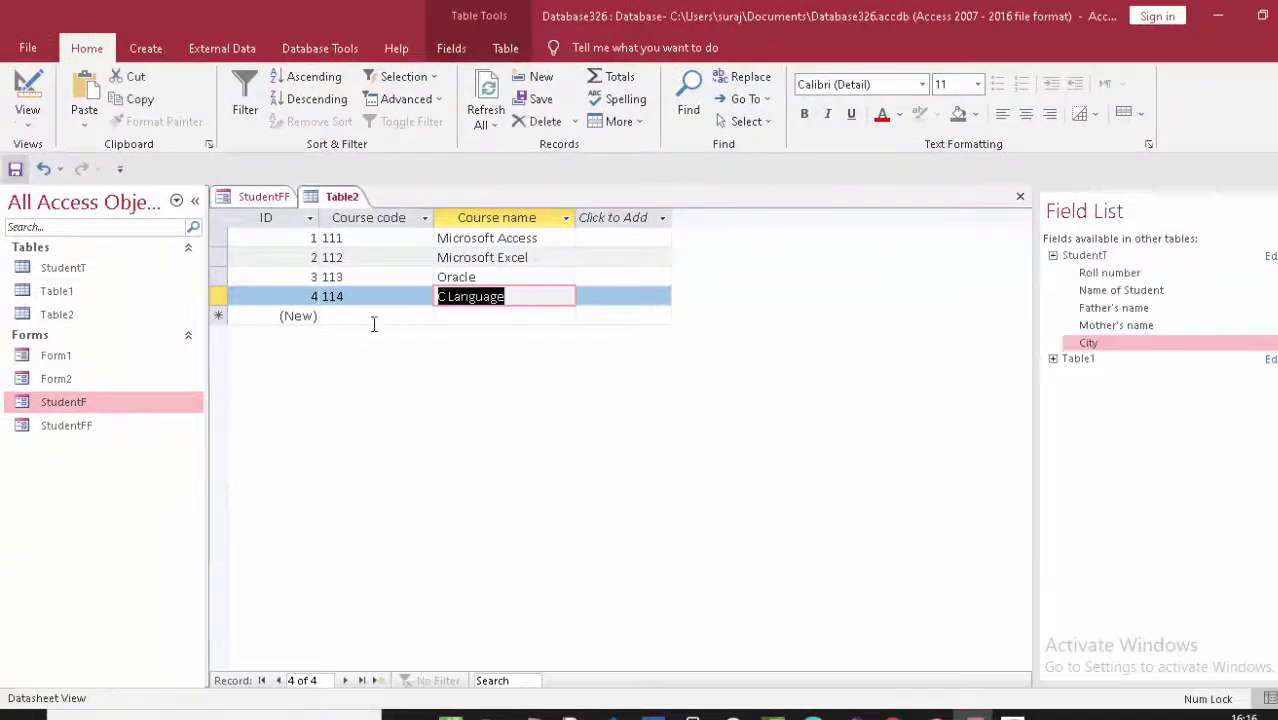
# Close Table2 and start a new blank form in Design View
pyautogui.rightClick(341, 200)
pyautogui.click(379, 227)
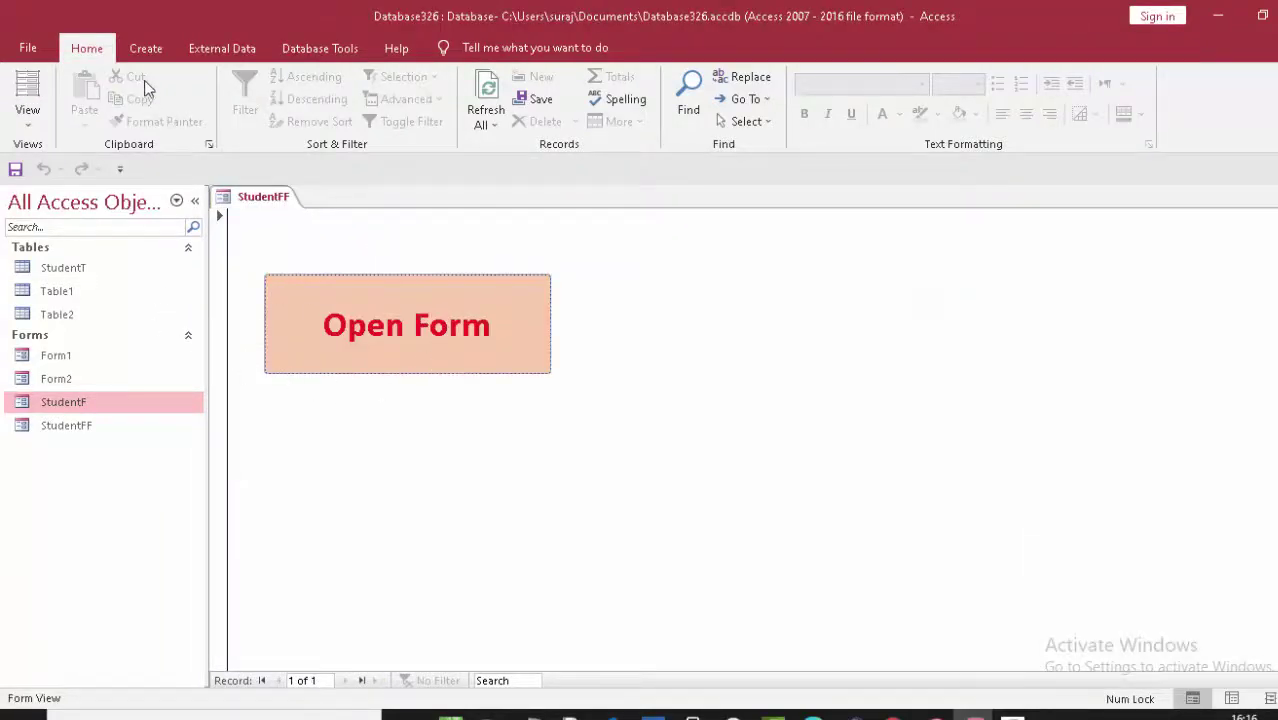
pyautogui.click(145, 48)
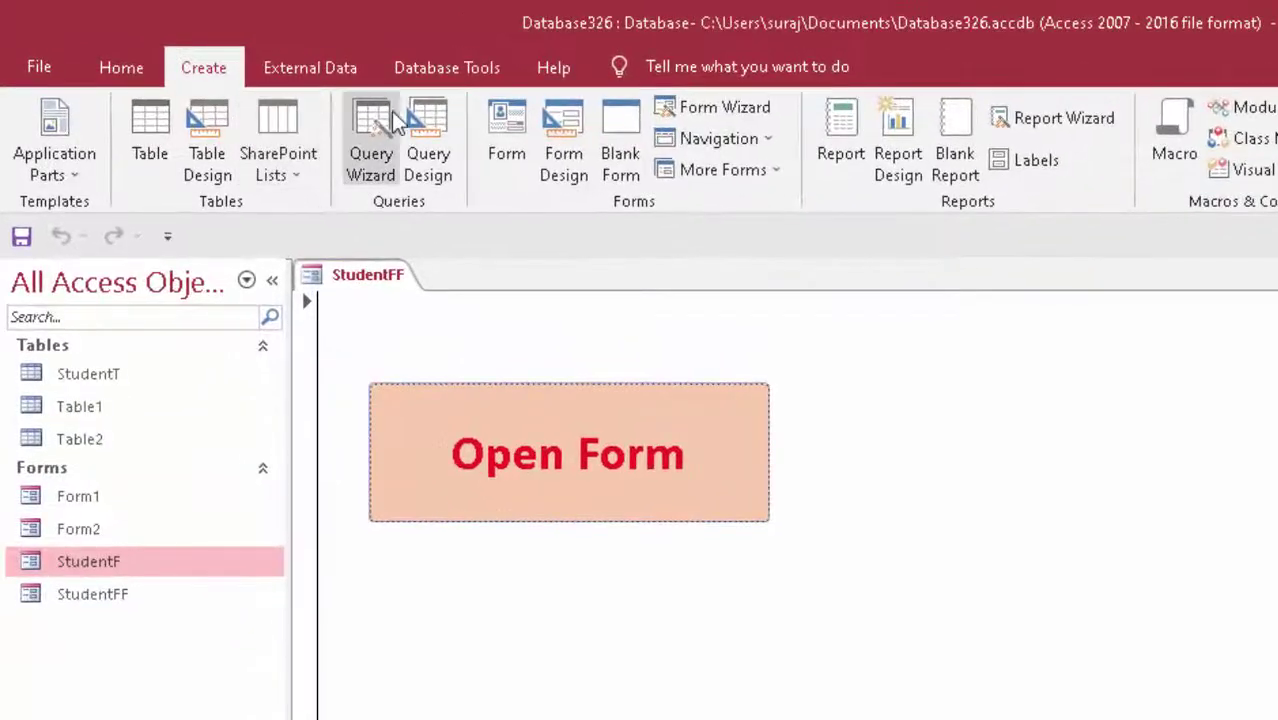
pyautogui.click(563, 150)
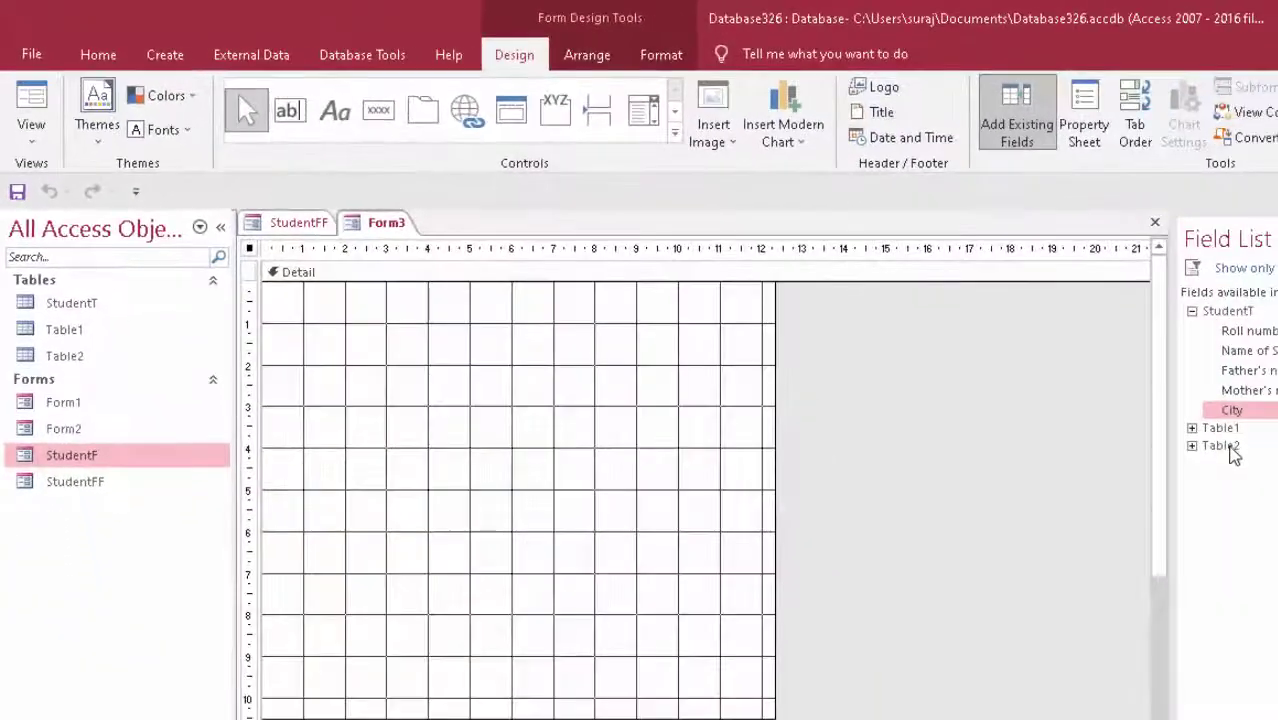
# Add Table2's ID, Course code and Course name fields to the form
pyautogui.doubleClick(1228, 447)
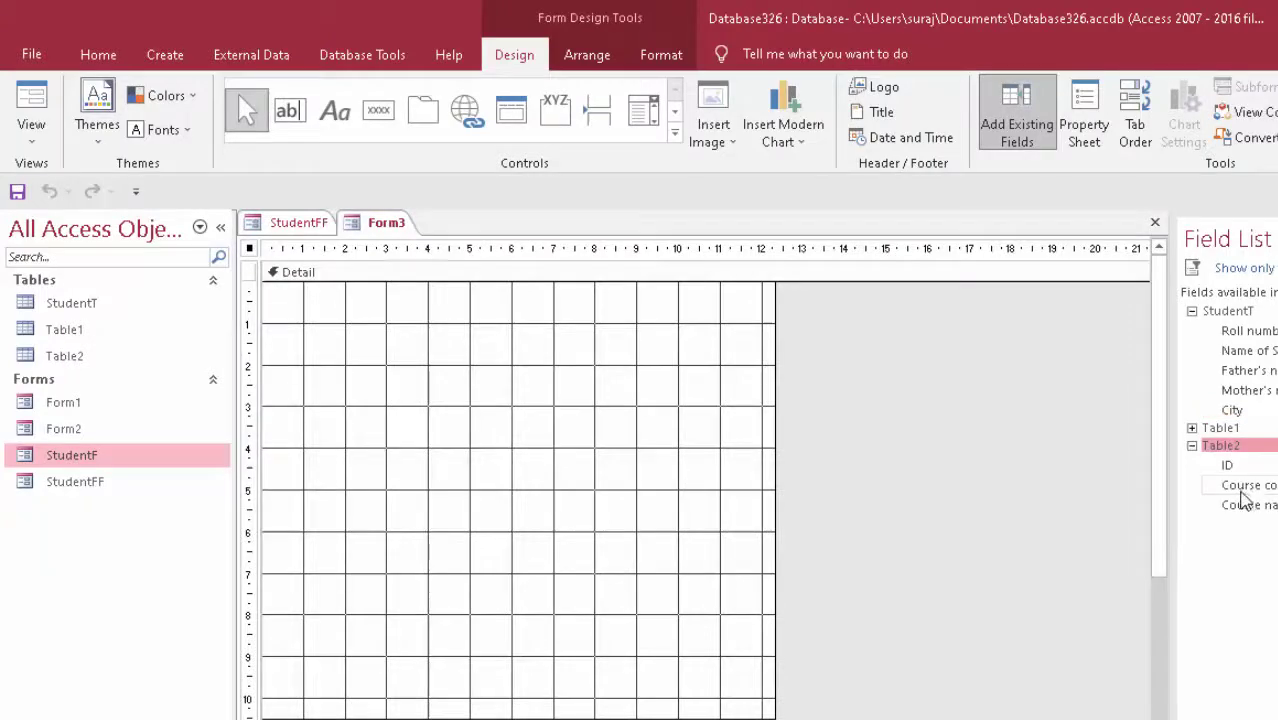
pyautogui.doubleClick(1228, 466)
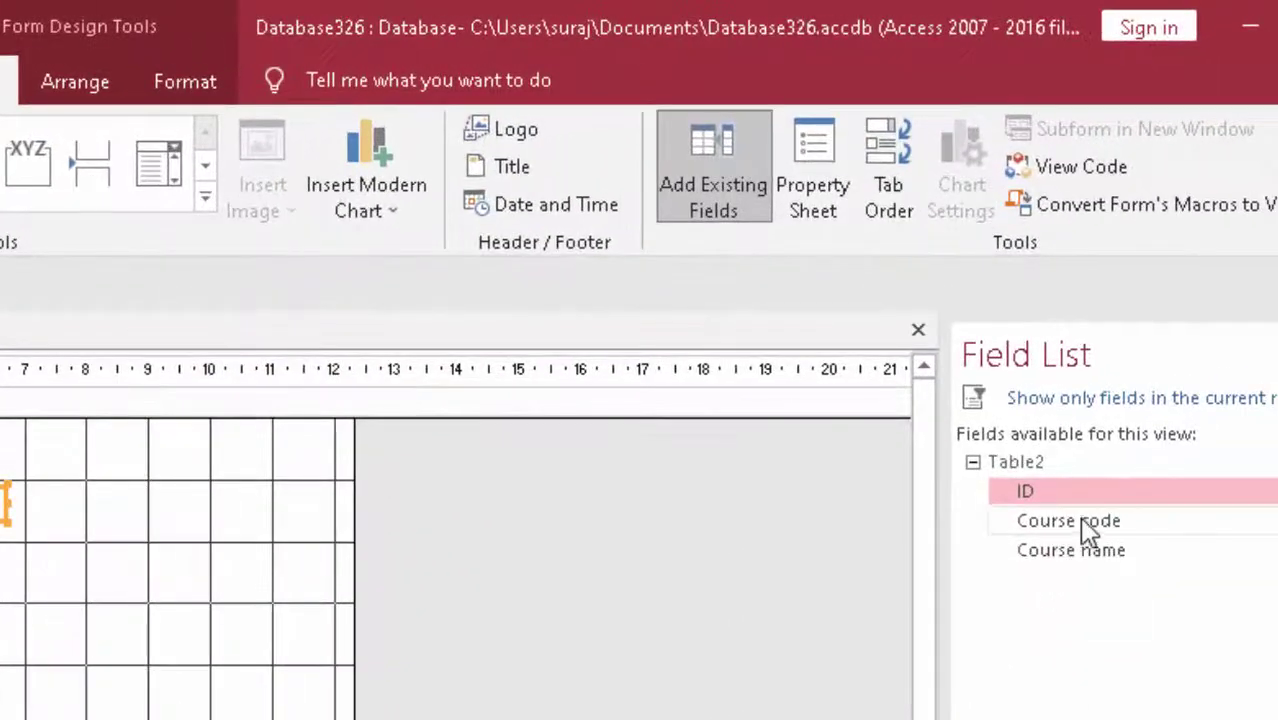
pyautogui.doubleClick(1083, 520)
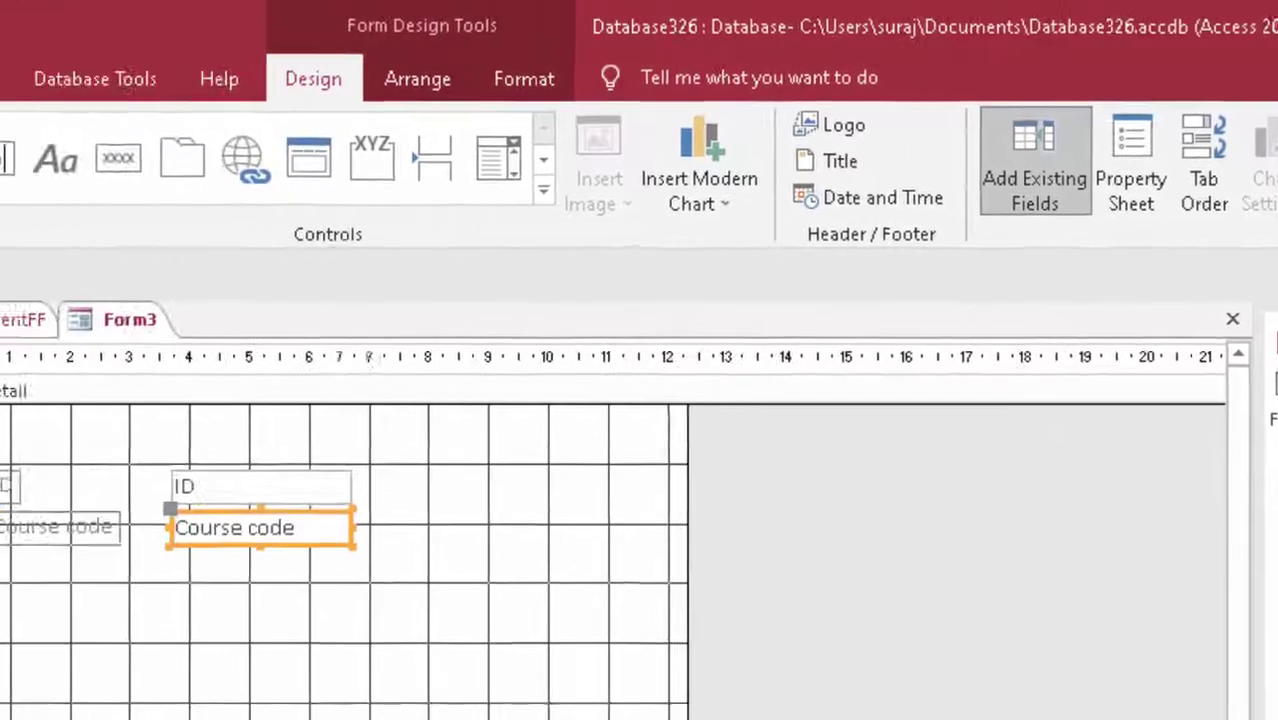
pyautogui.doubleClick(1272, 500)
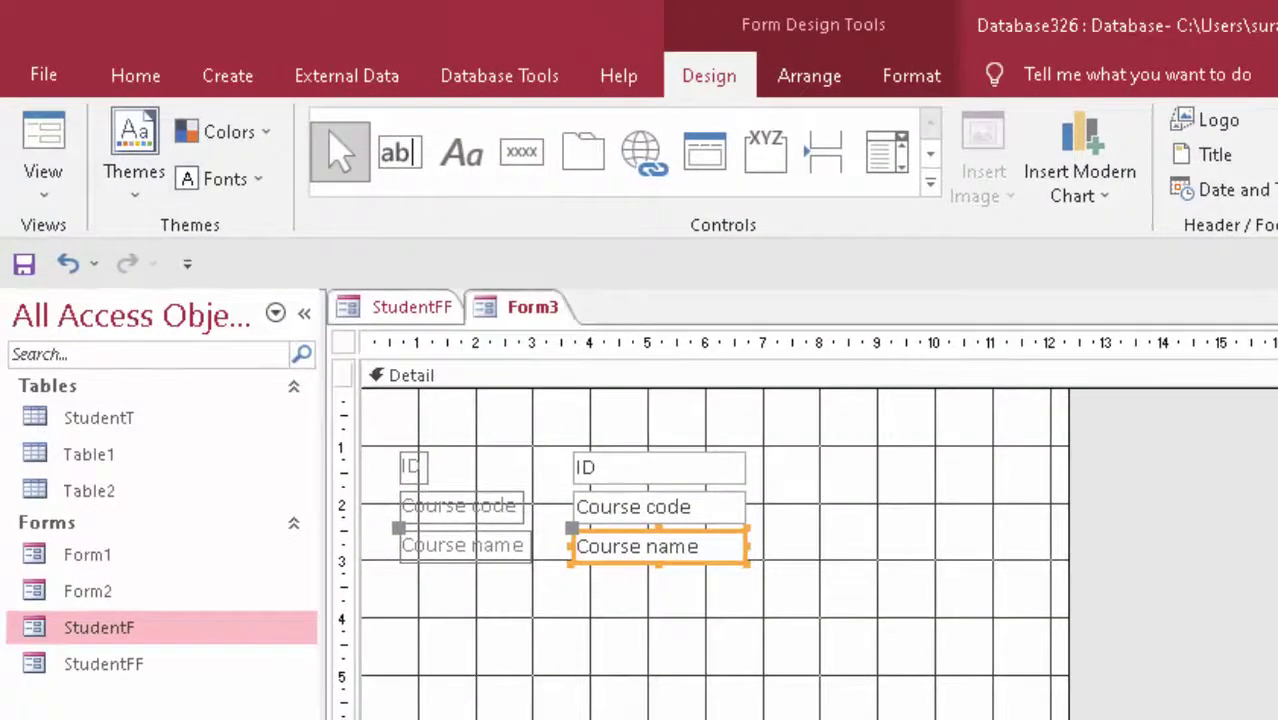
pyautogui.click(787, 531)
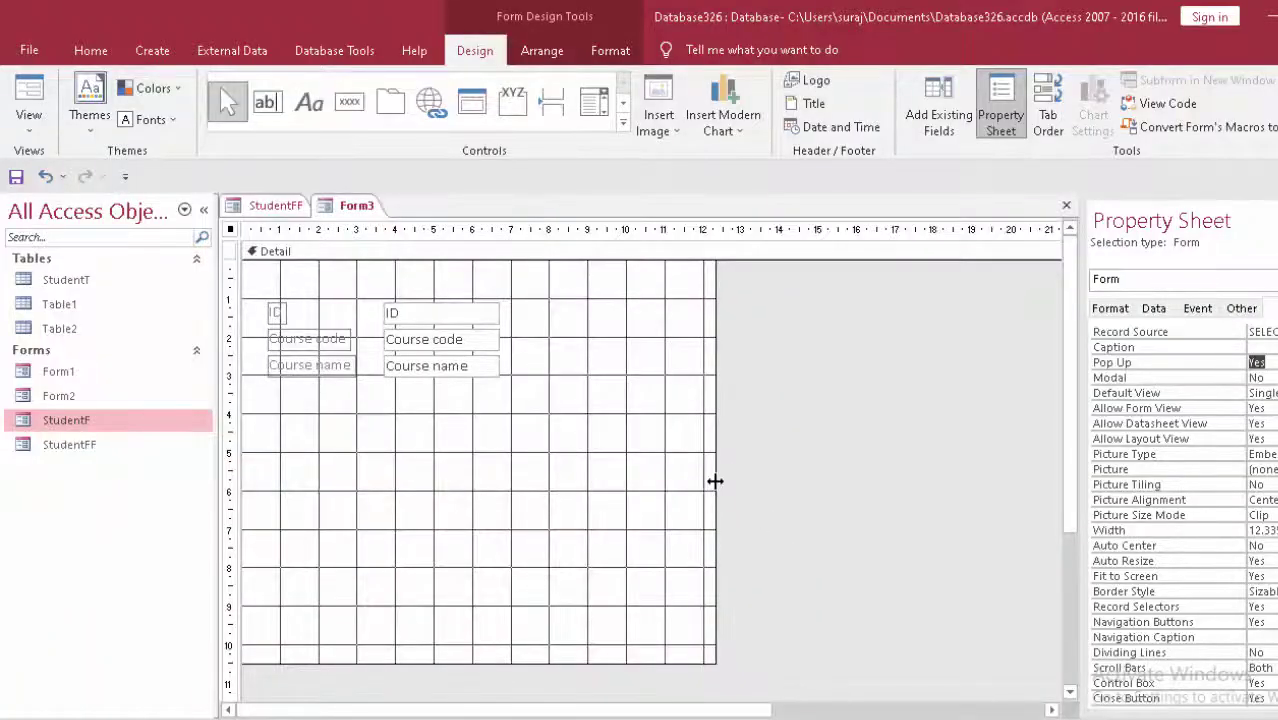
# Shrink the form and make all six course labels and text boxes bold red
pyautogui.moveTo(715, 481); pyautogui.dragTo(580, 520)
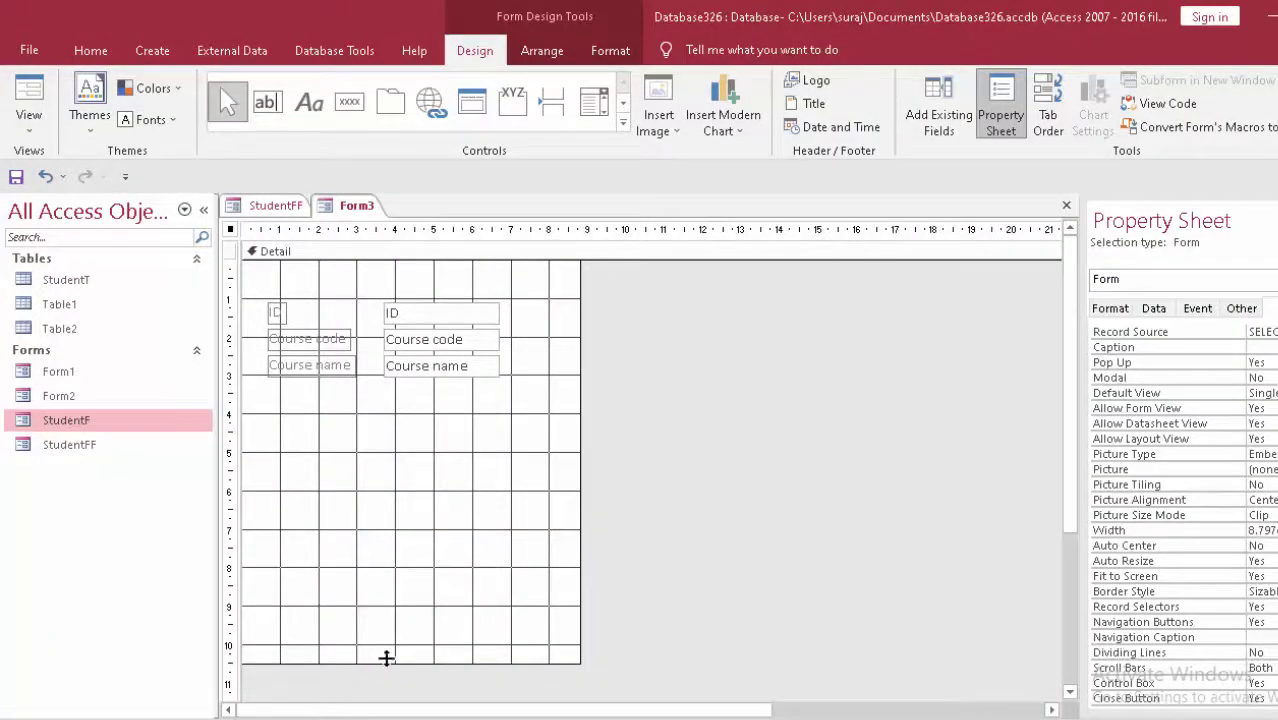
pyautogui.moveTo(386, 658); pyautogui.dragTo(430, 476)
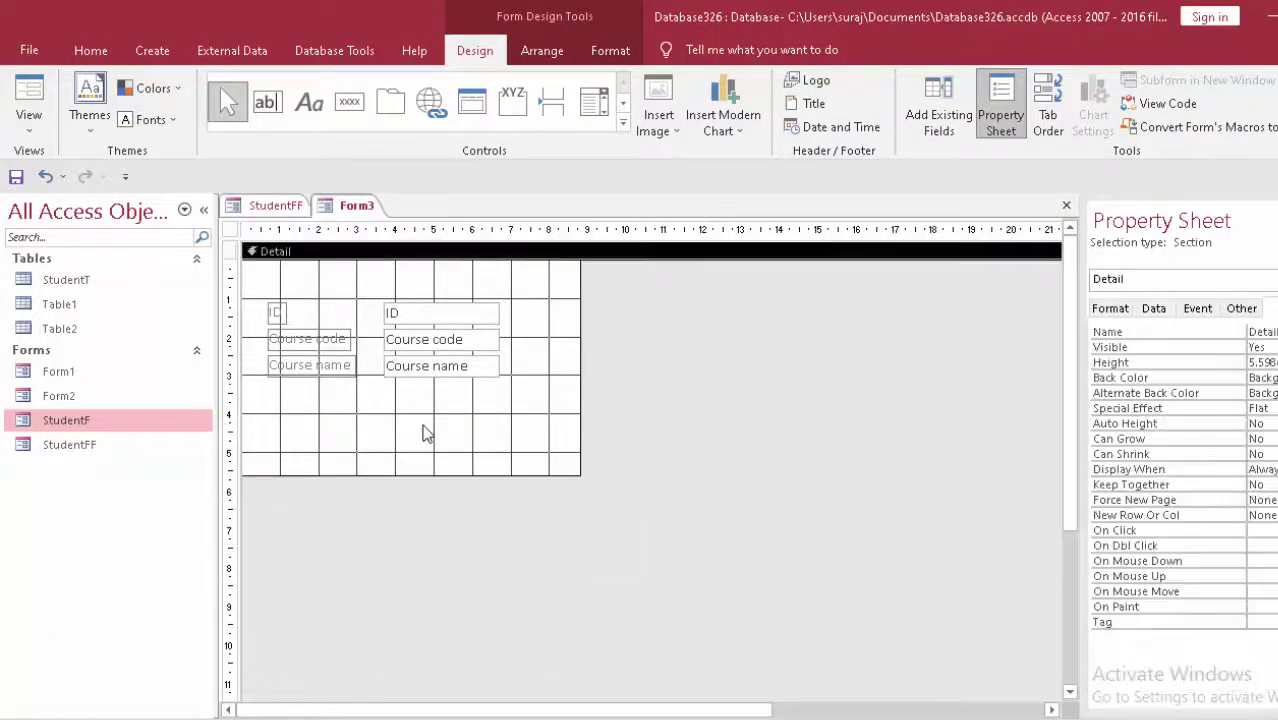
pyautogui.moveTo(445, 427); pyautogui.dragTo(277, 291)
pyautogui.click(88, 54)
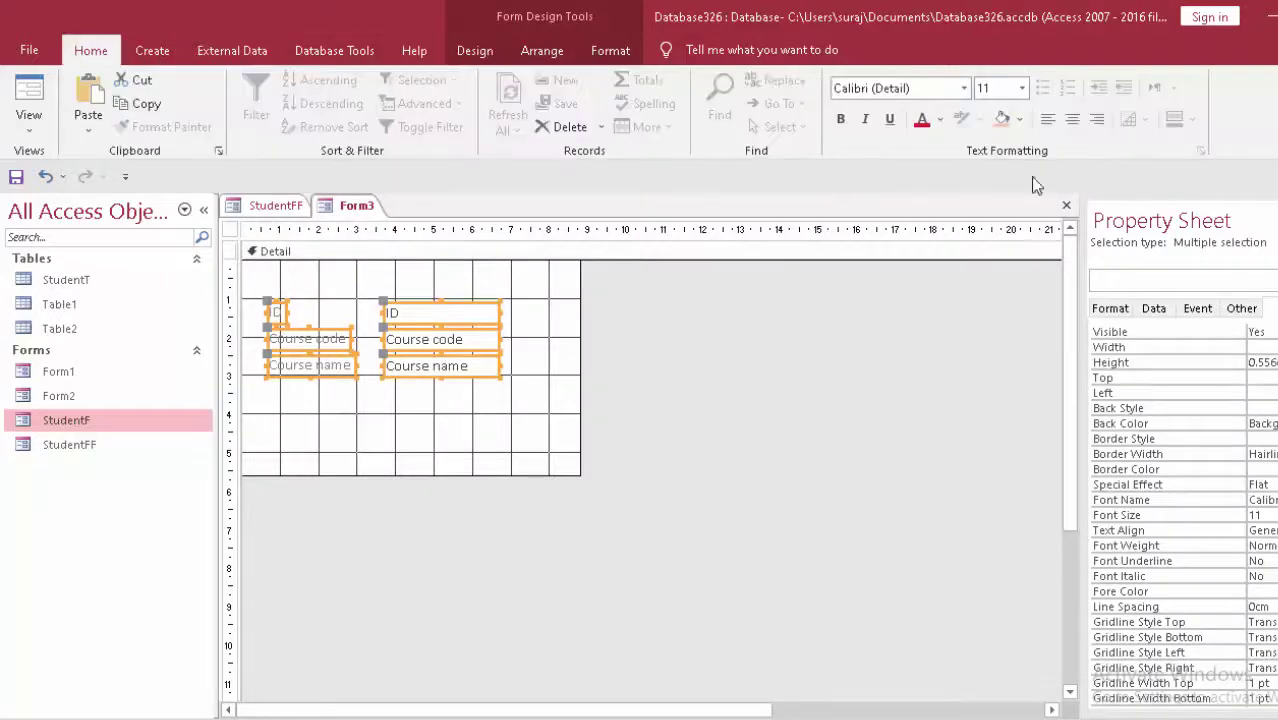
pyautogui.click(840, 119)
pyautogui.click(922, 119)
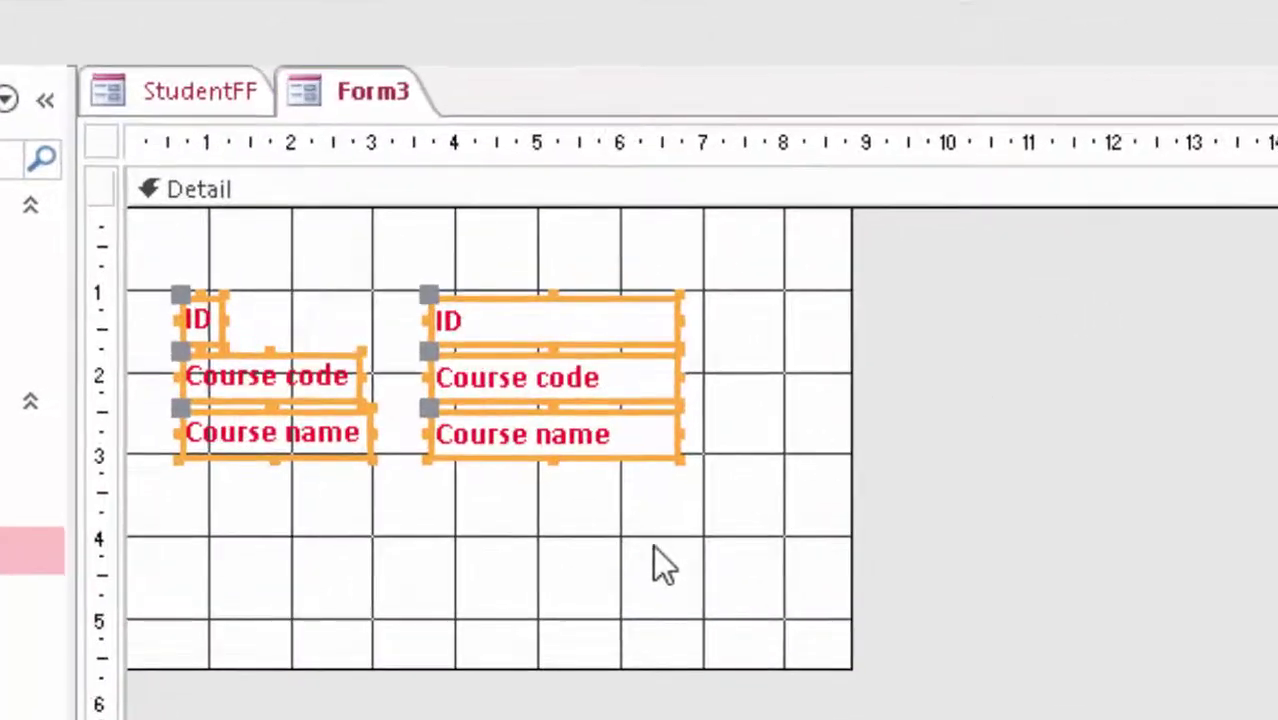
# Give the Detail section a yellow background and preview the form in Form View
pyautogui.click(655, 547)
pyautogui.click(653, 546)
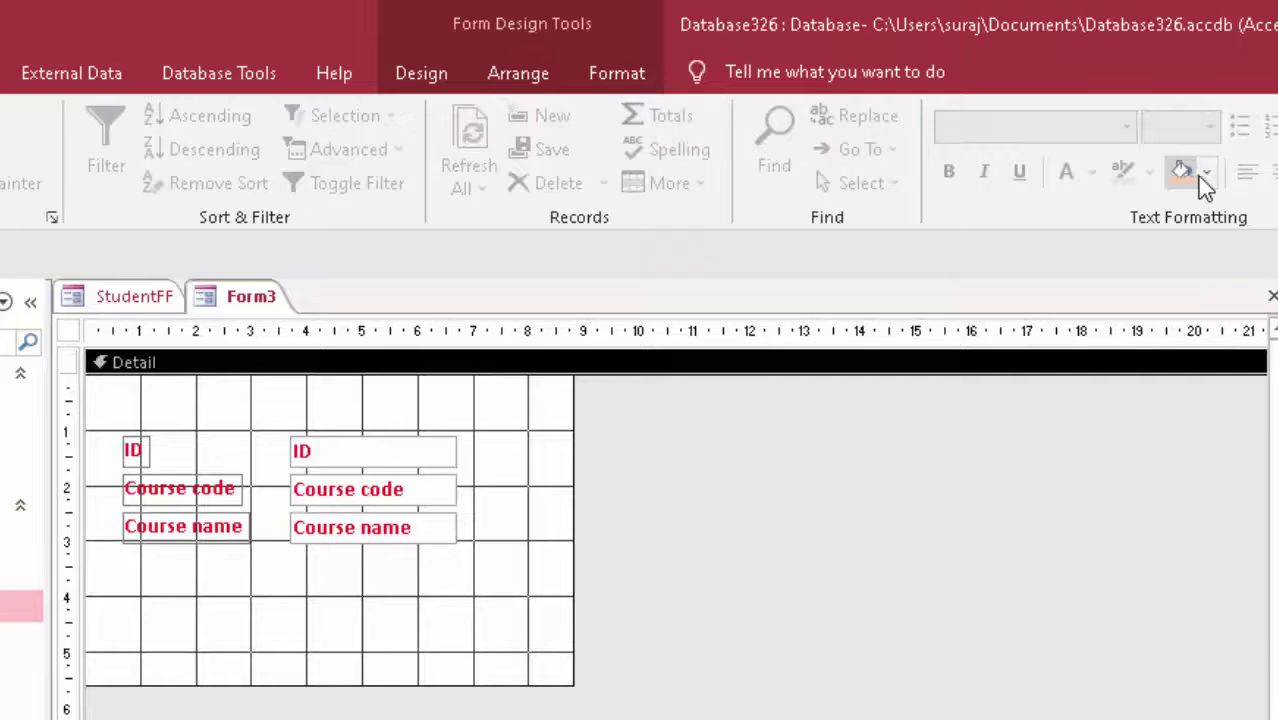
pyautogui.click(1207, 176)
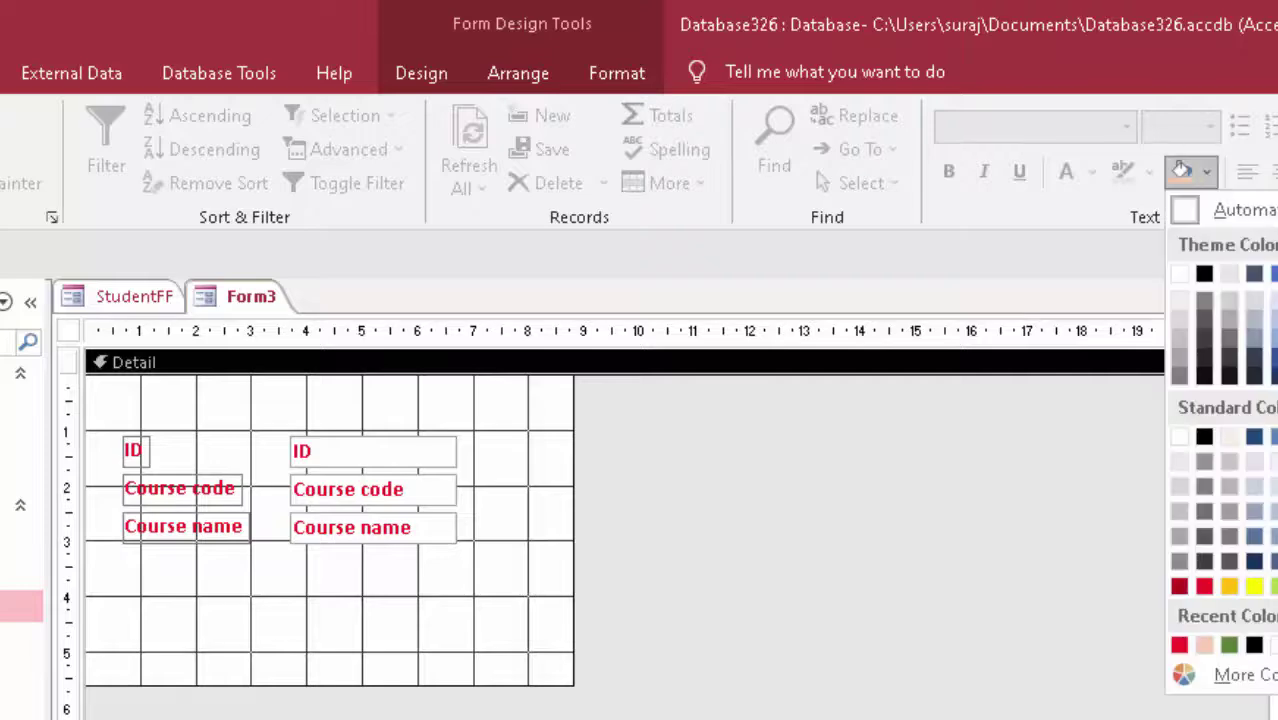
pyautogui.click(1254, 585)
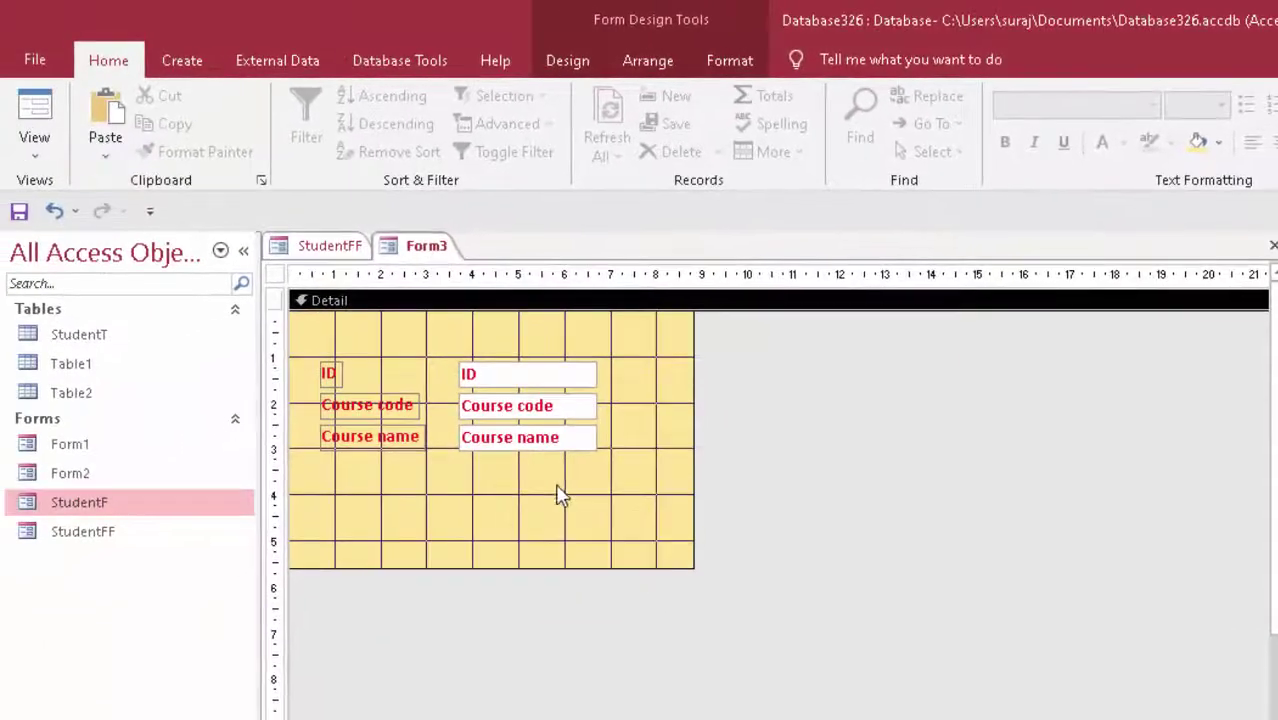
pyautogui.click(34, 118)
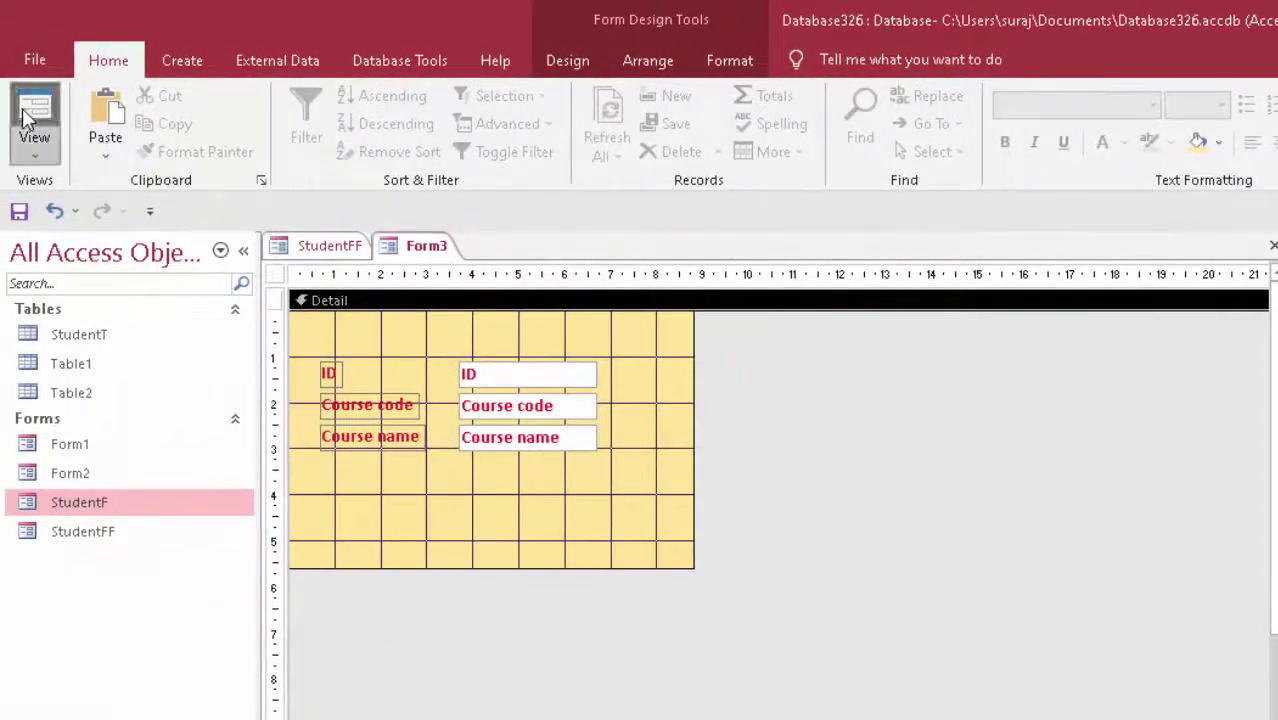
# Close the form, saving it as CurseF
pyautogui.click(694, 279)
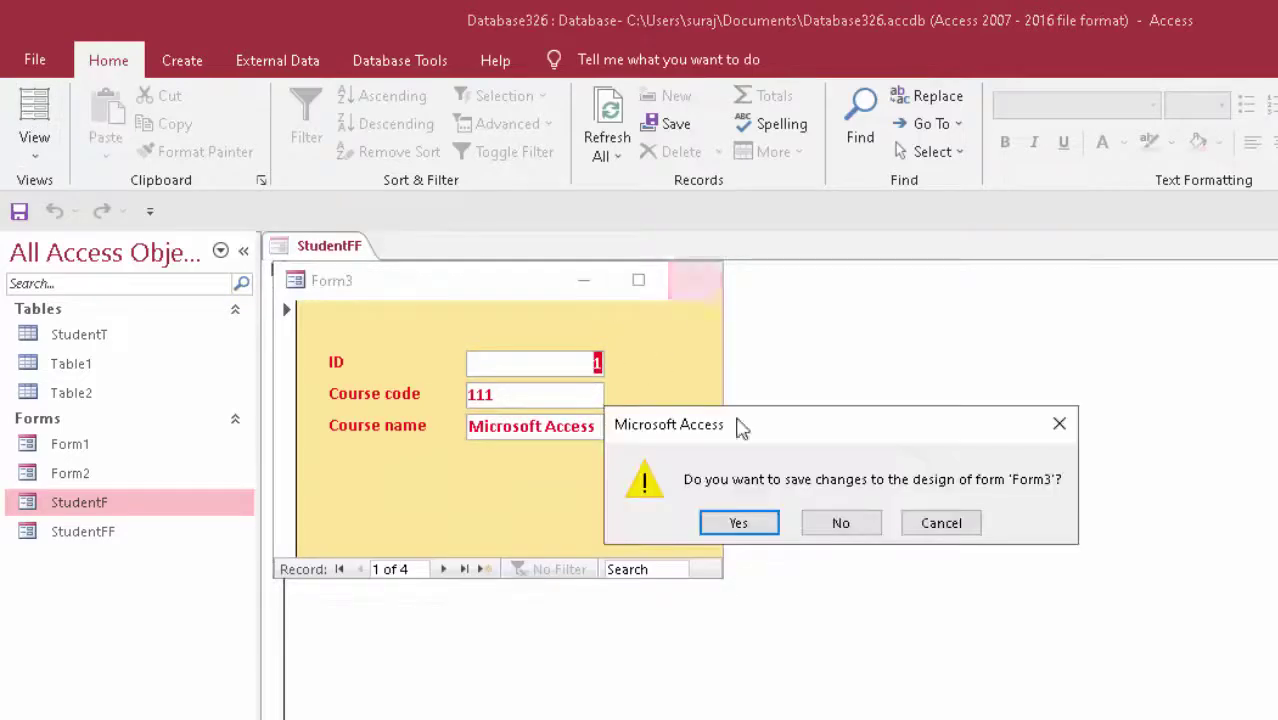
pyautogui.click(740, 522)
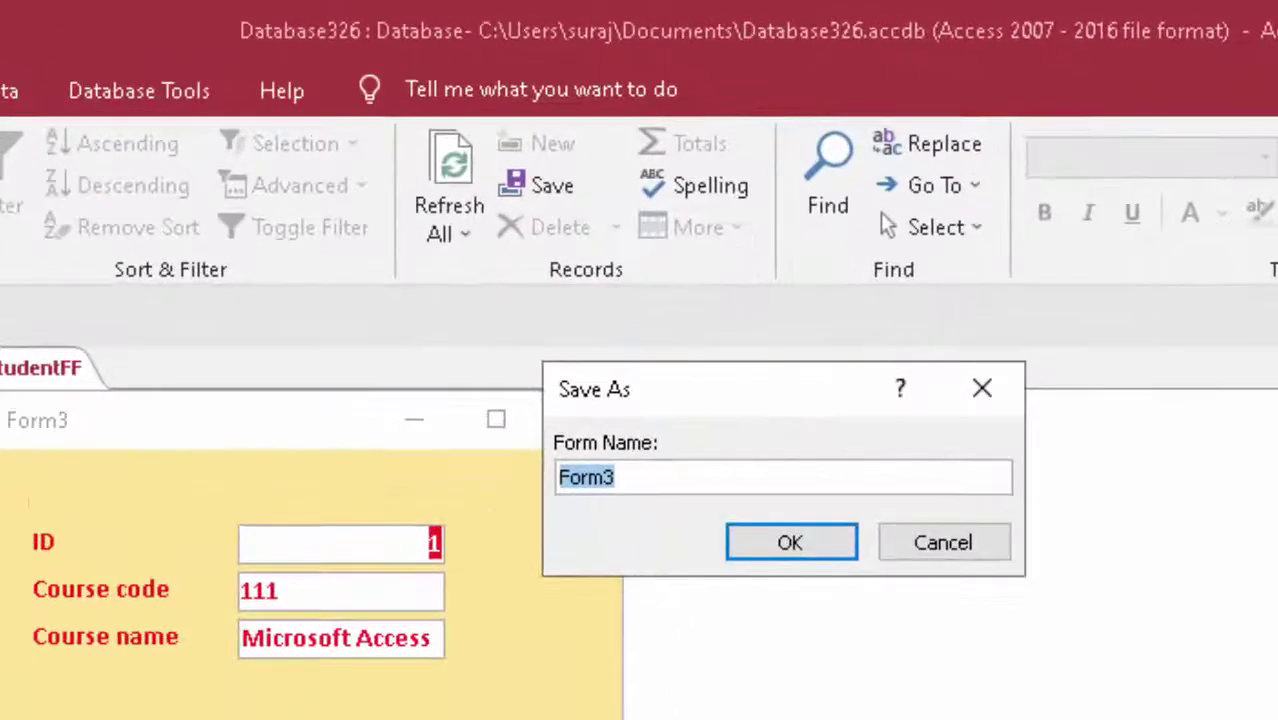
pyautogui.press('BackSpace')
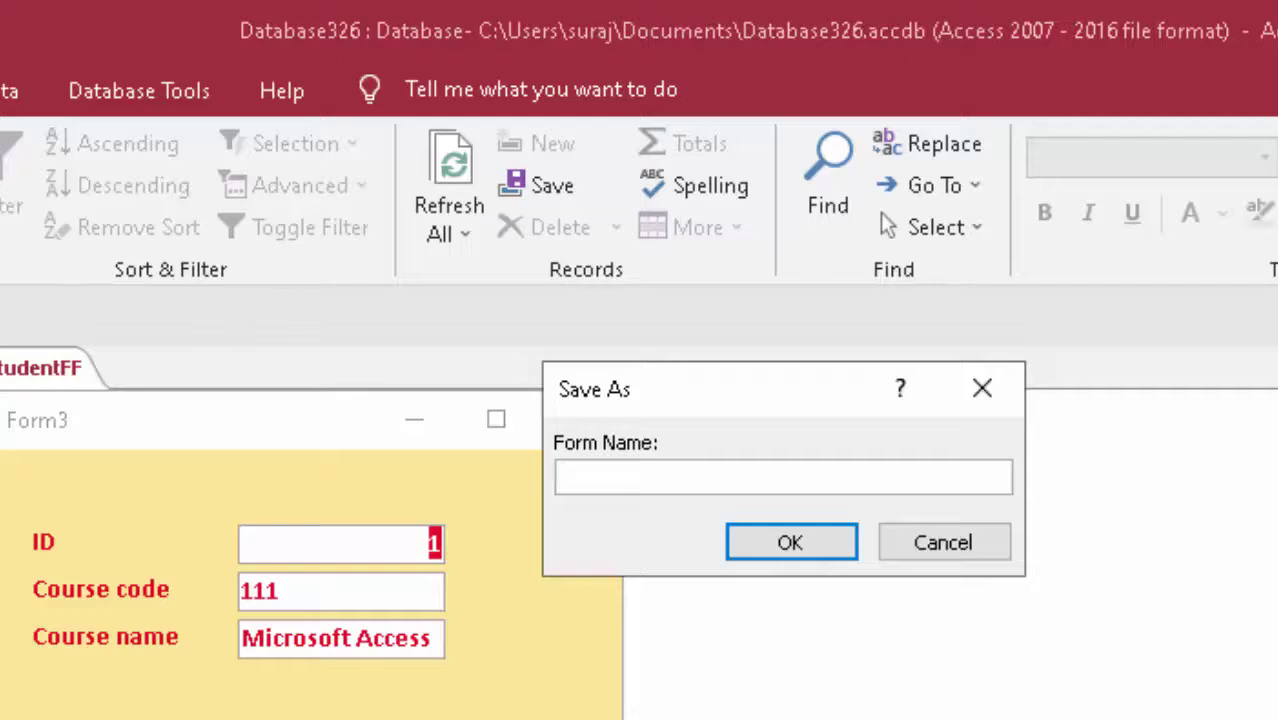
pyautogui.write('CurseF')
pyautogui.press('Return')
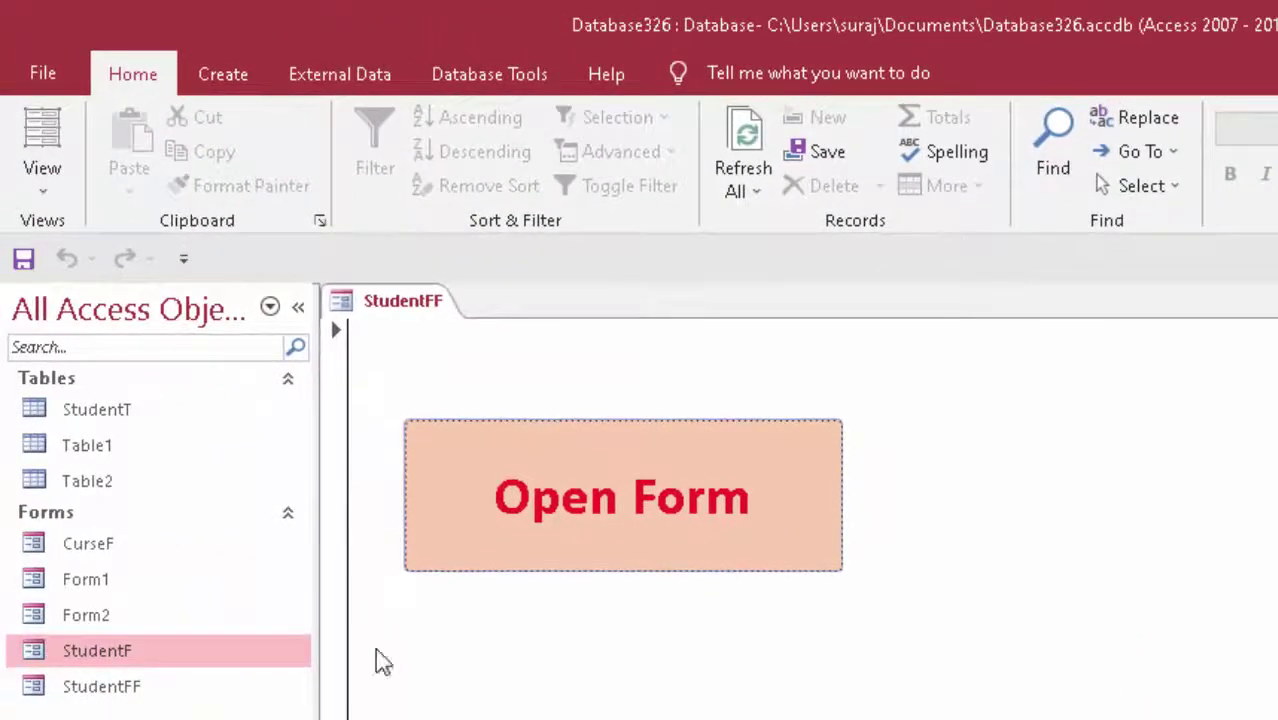
pyautogui.click(240, 78)
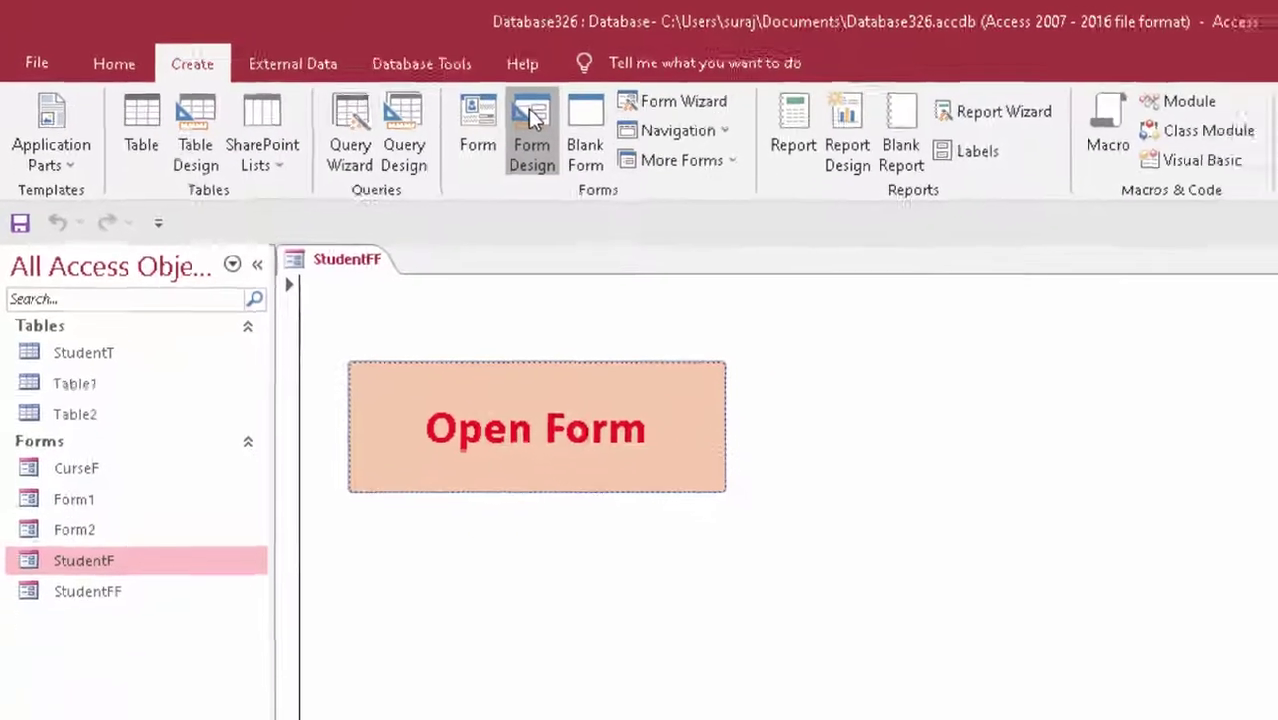
# Start a new blank form and draw a command button on it
pyautogui.click(533, 118)
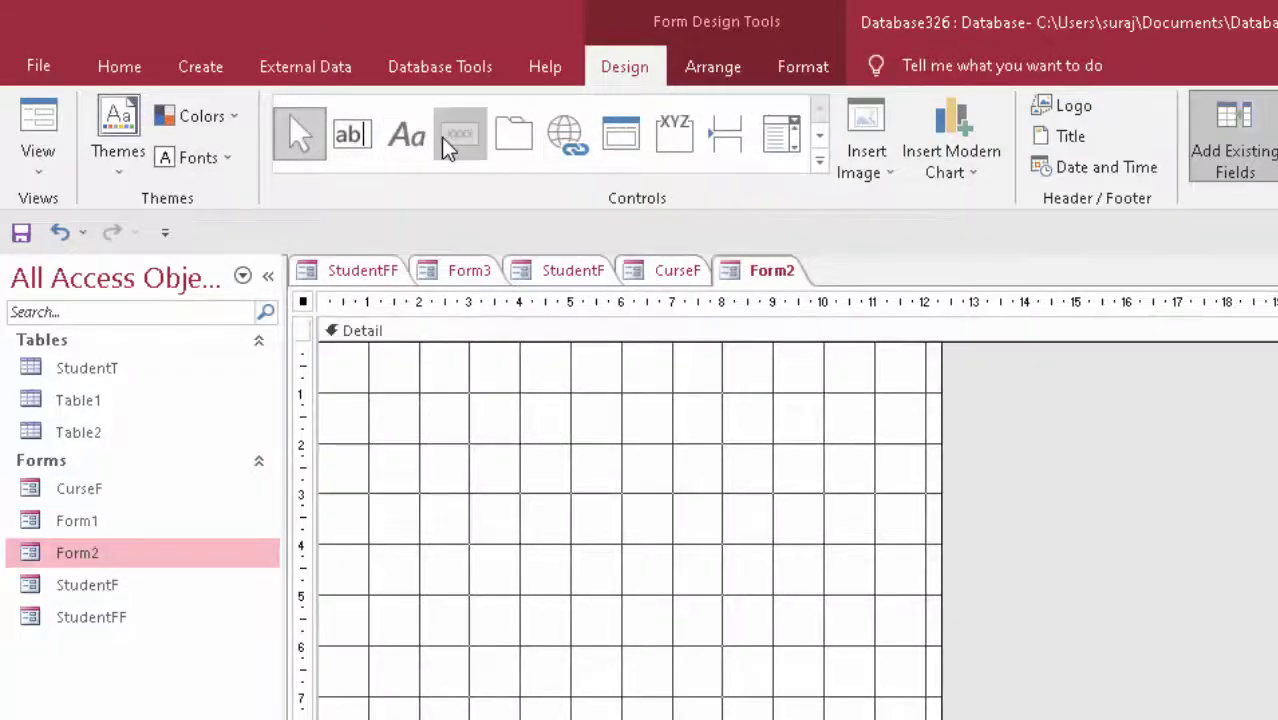
pyautogui.click(447, 147)
pyautogui.moveTo(430, 449); pyautogui.dragTo(711, 555)
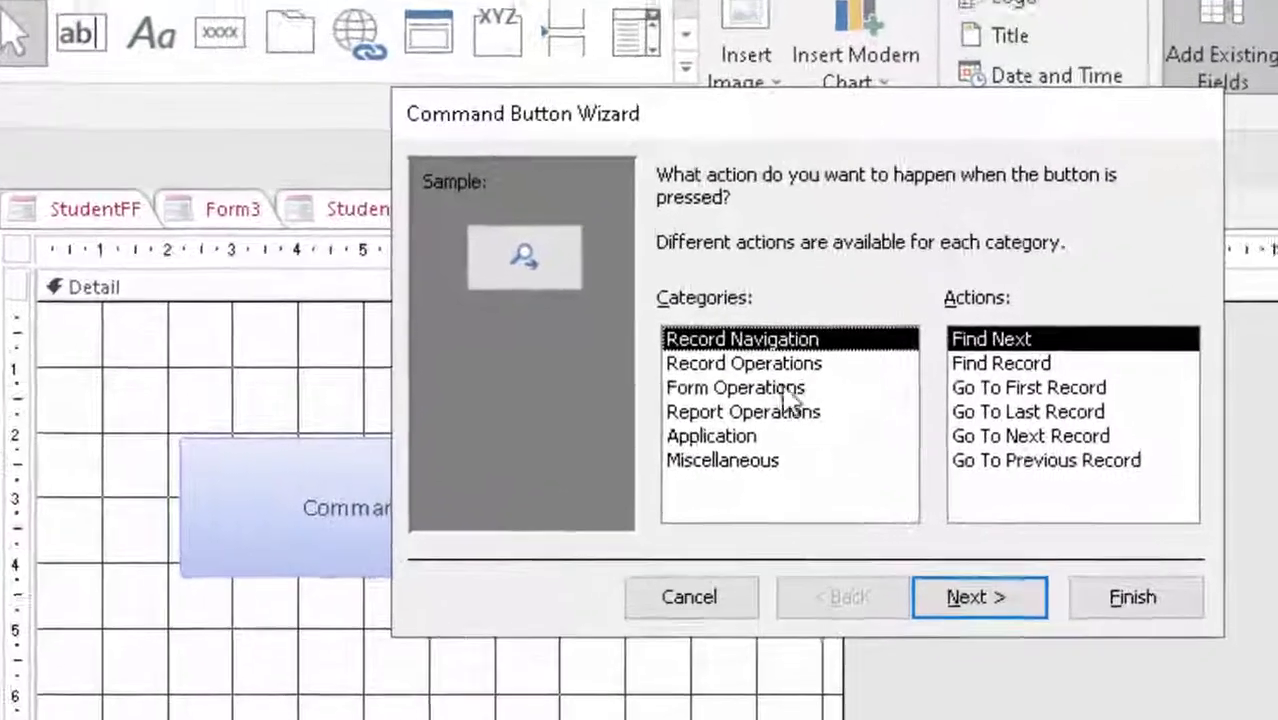
# Make the button open the CurseF form, keeping the caption 'Open Form'
pyautogui.click(760, 386)
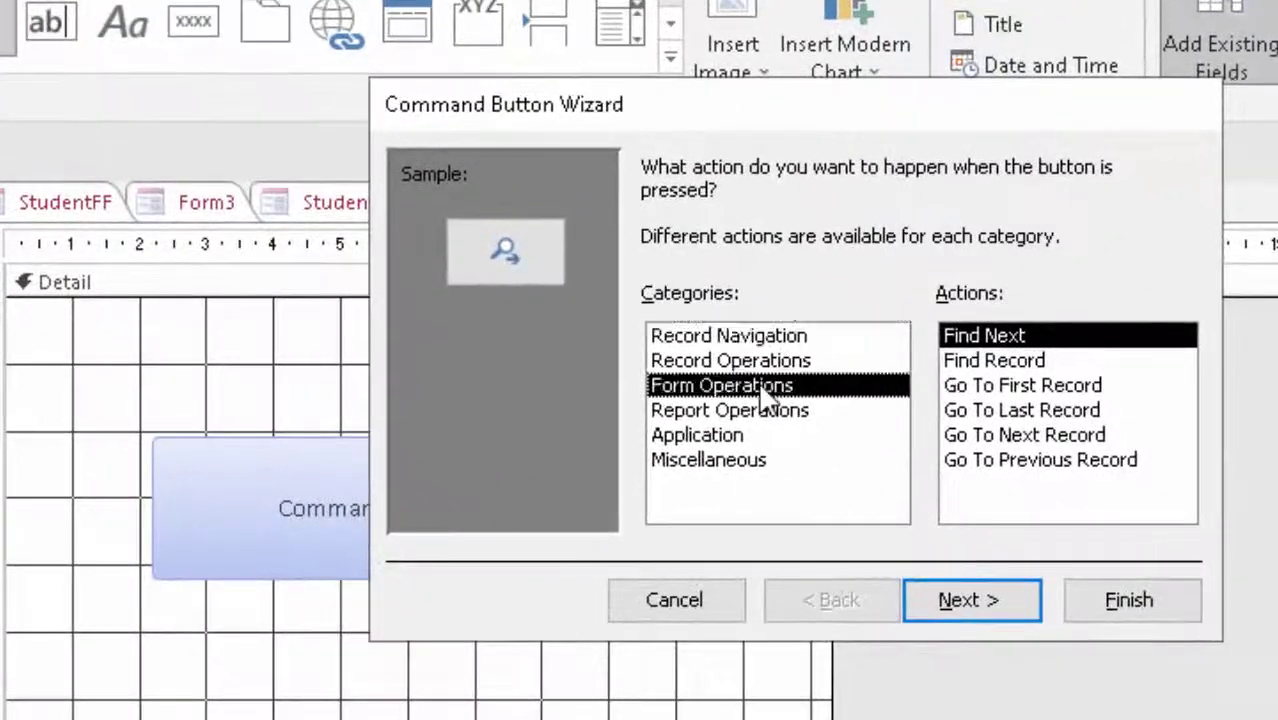
pyautogui.click(988, 386)
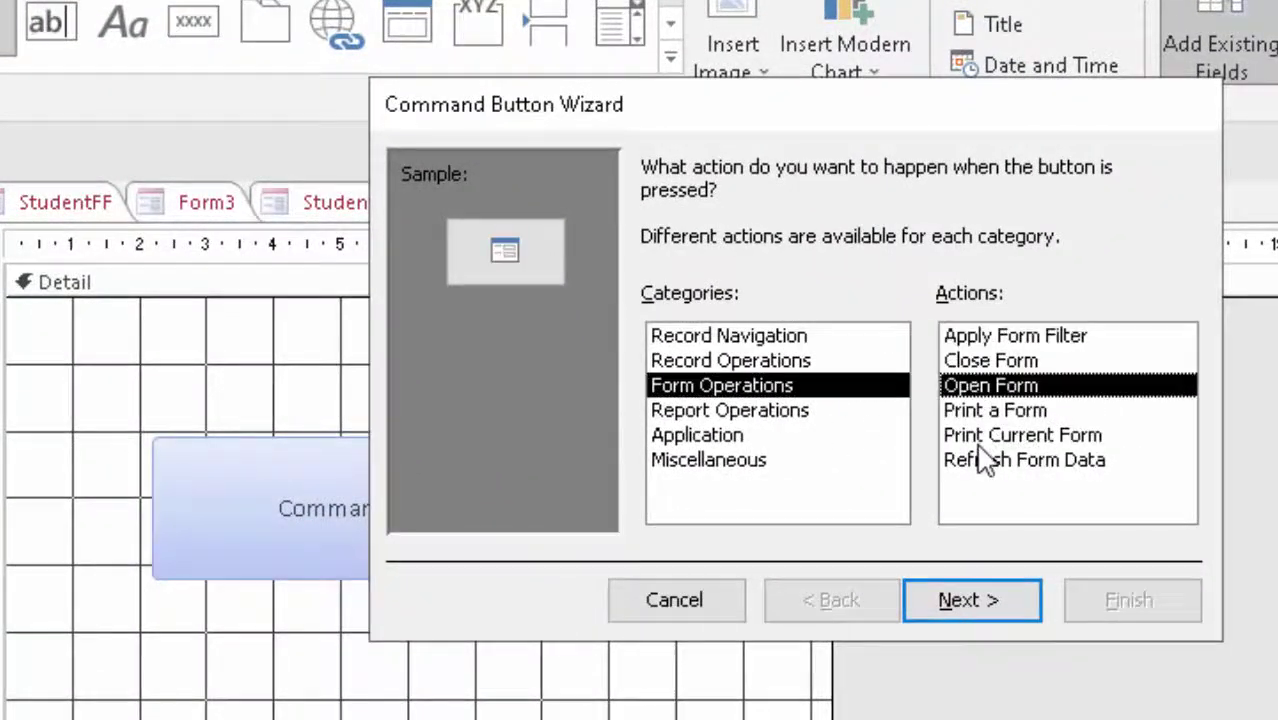
pyautogui.click(965, 600)
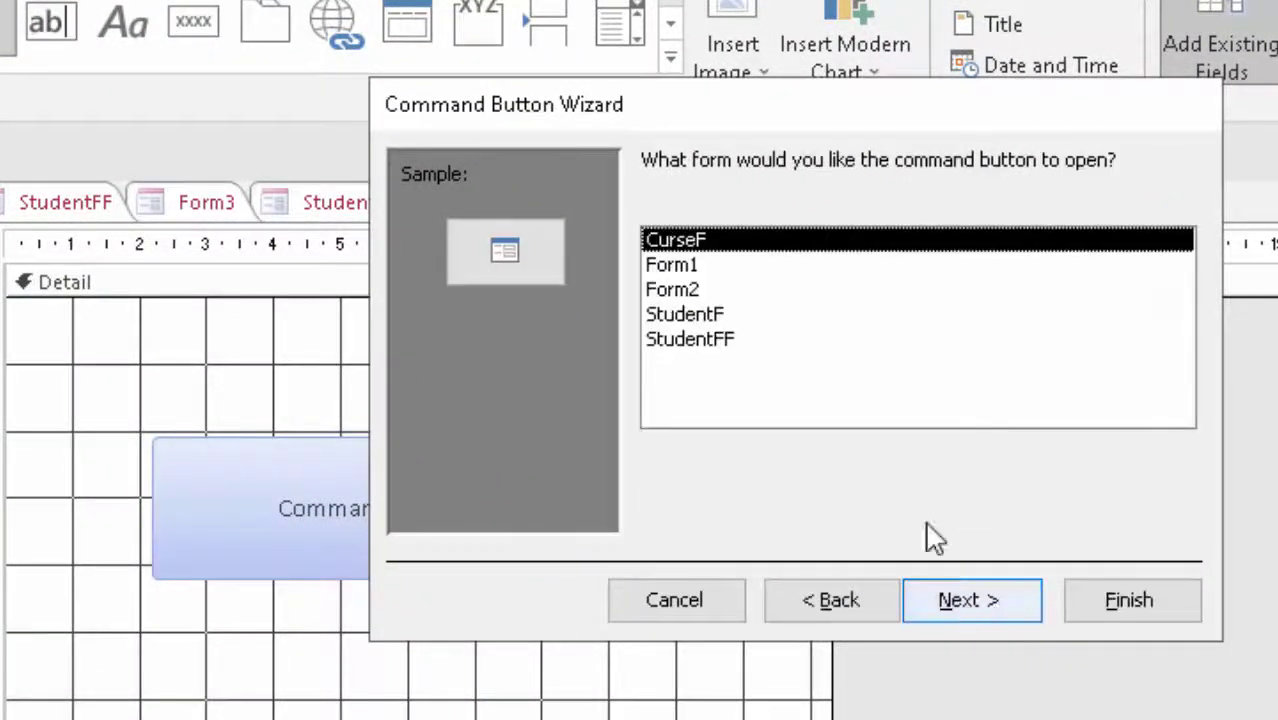
pyautogui.doubleClick(700, 292)
pyautogui.click(713, 320)
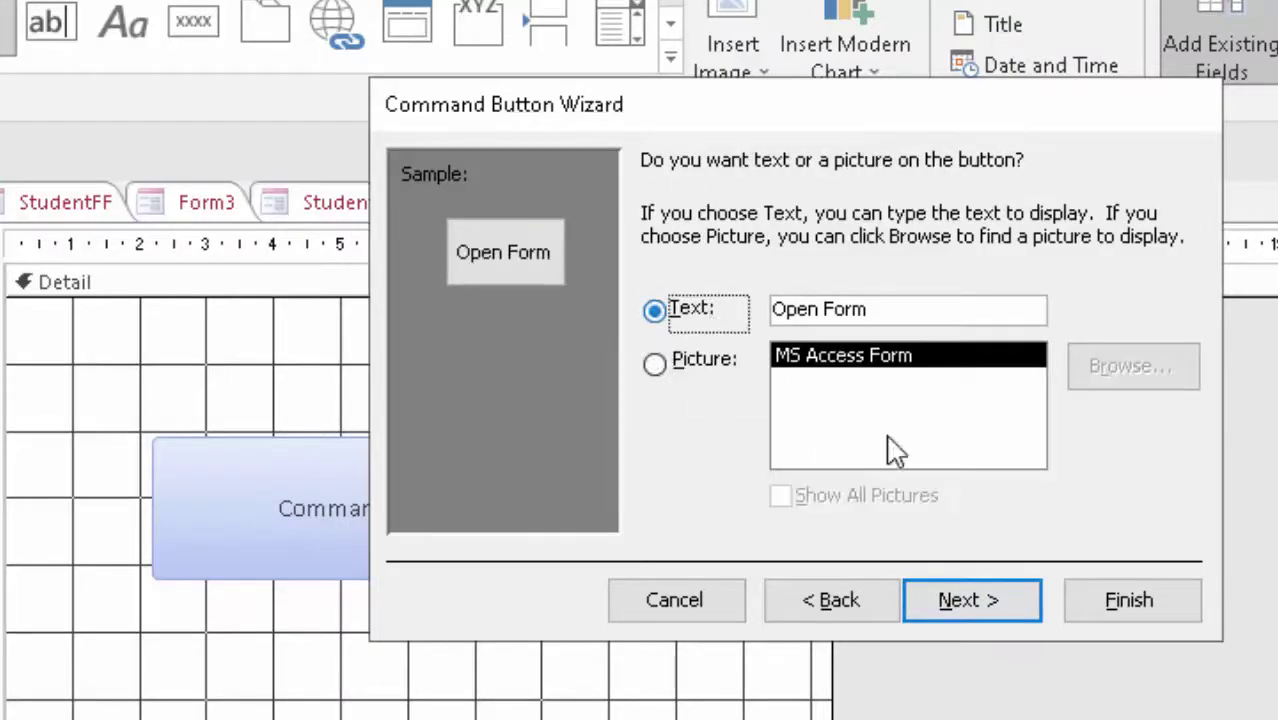
pyautogui.click(965, 599)
pyautogui.click(1130, 600)
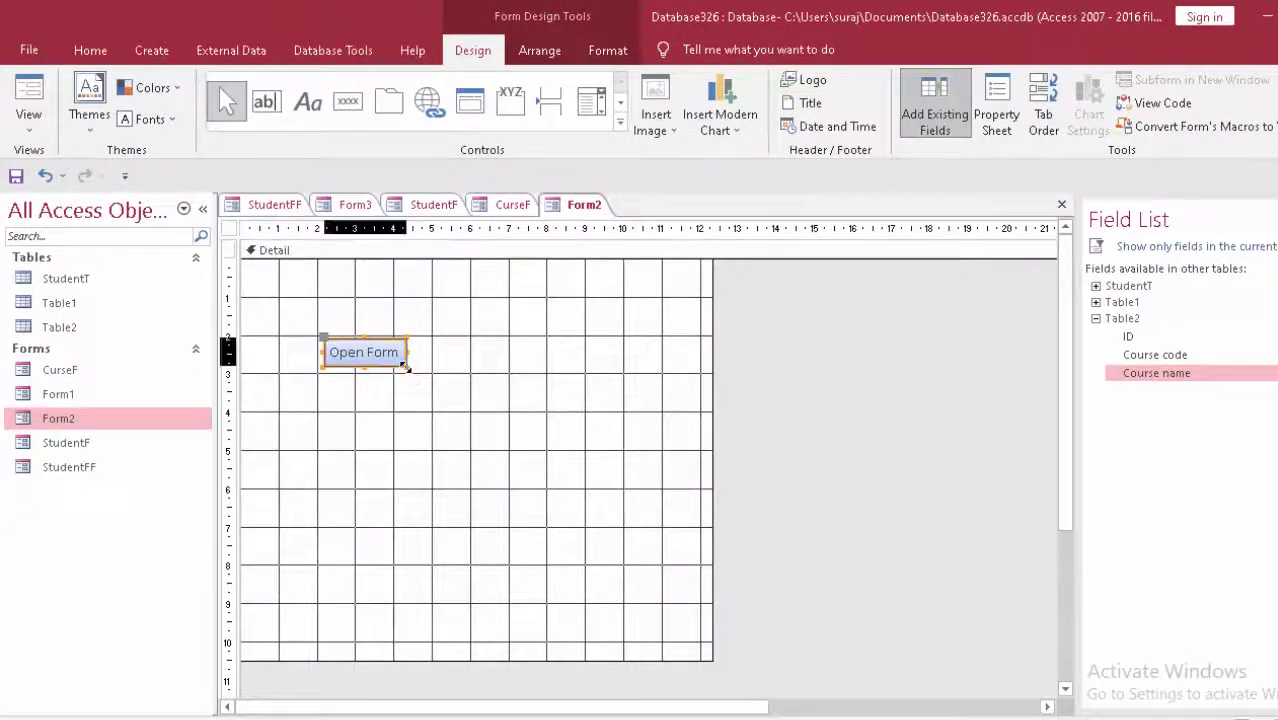
# Enlarge the Open Form button and select its entire caption text
pyautogui.moveTo(406, 367); pyautogui.dragTo(526, 409)
pyautogui.click(490, 385)
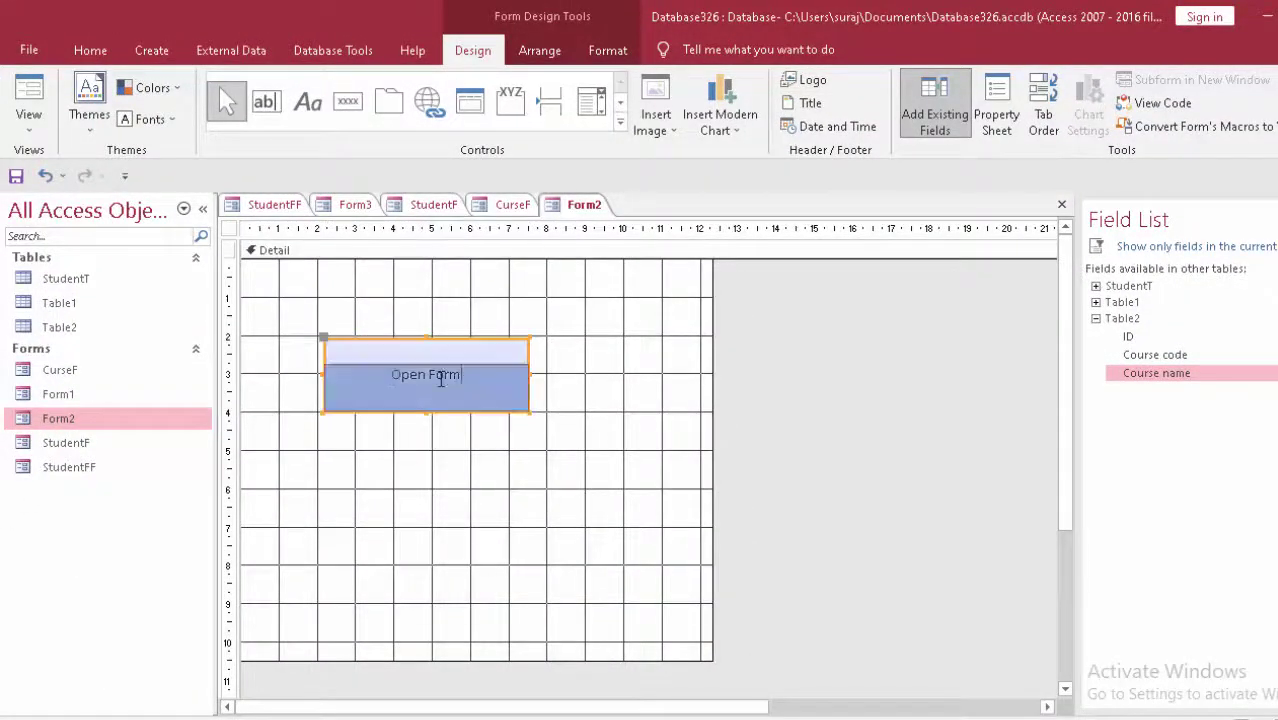
pyautogui.moveTo(462, 376); pyautogui.dragTo(366, 376)
# Format the Open Form caption as bold, red, 26-point text
pyautogui.click(89, 50)
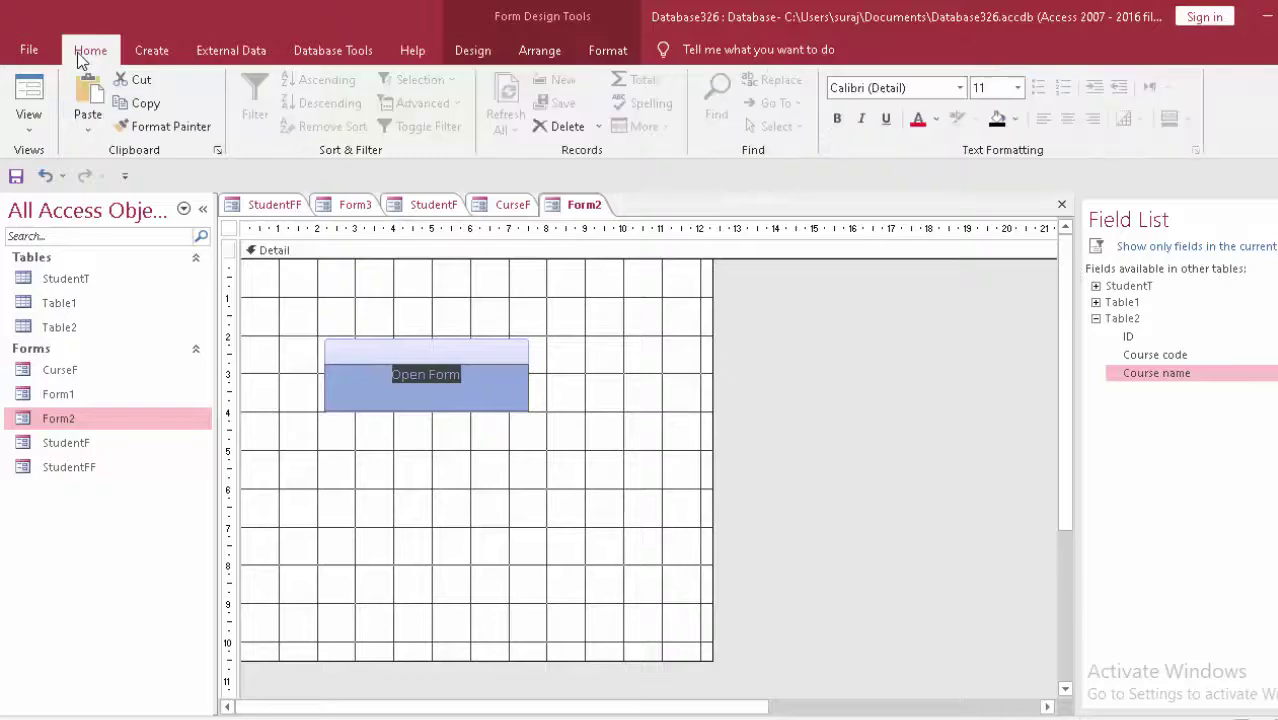
pyautogui.click(838, 120)
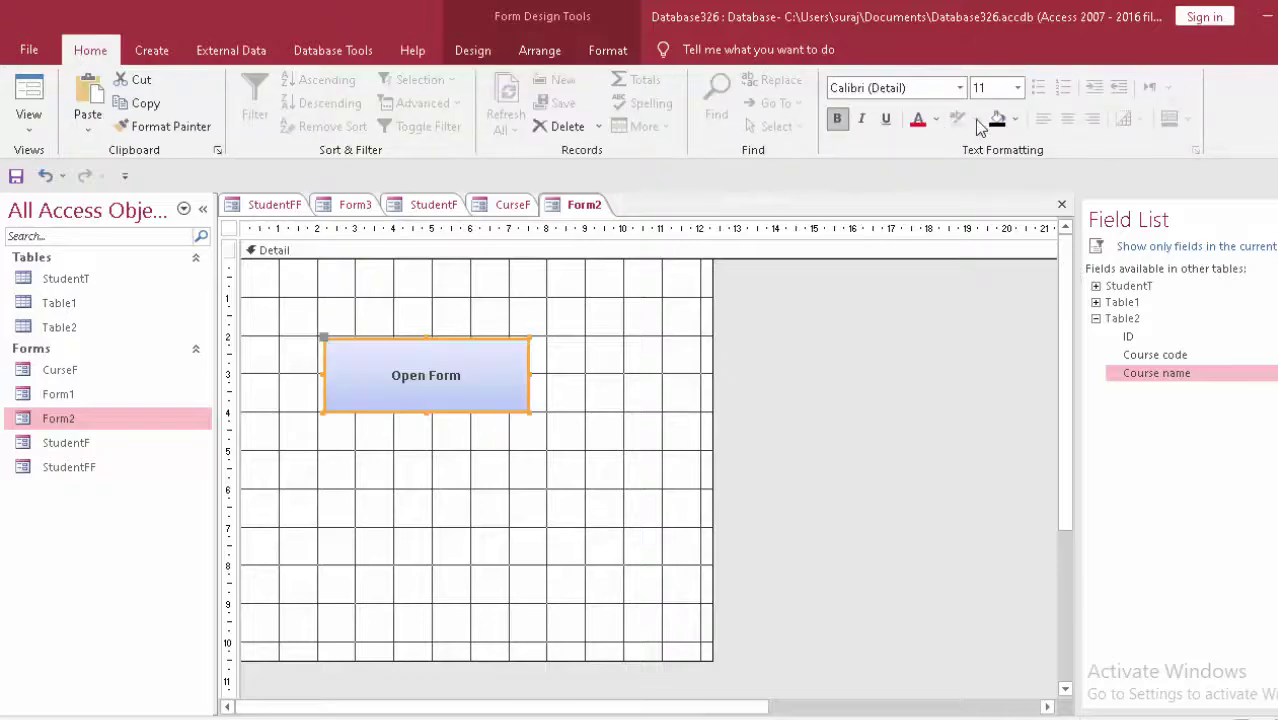
pyautogui.click(918, 119)
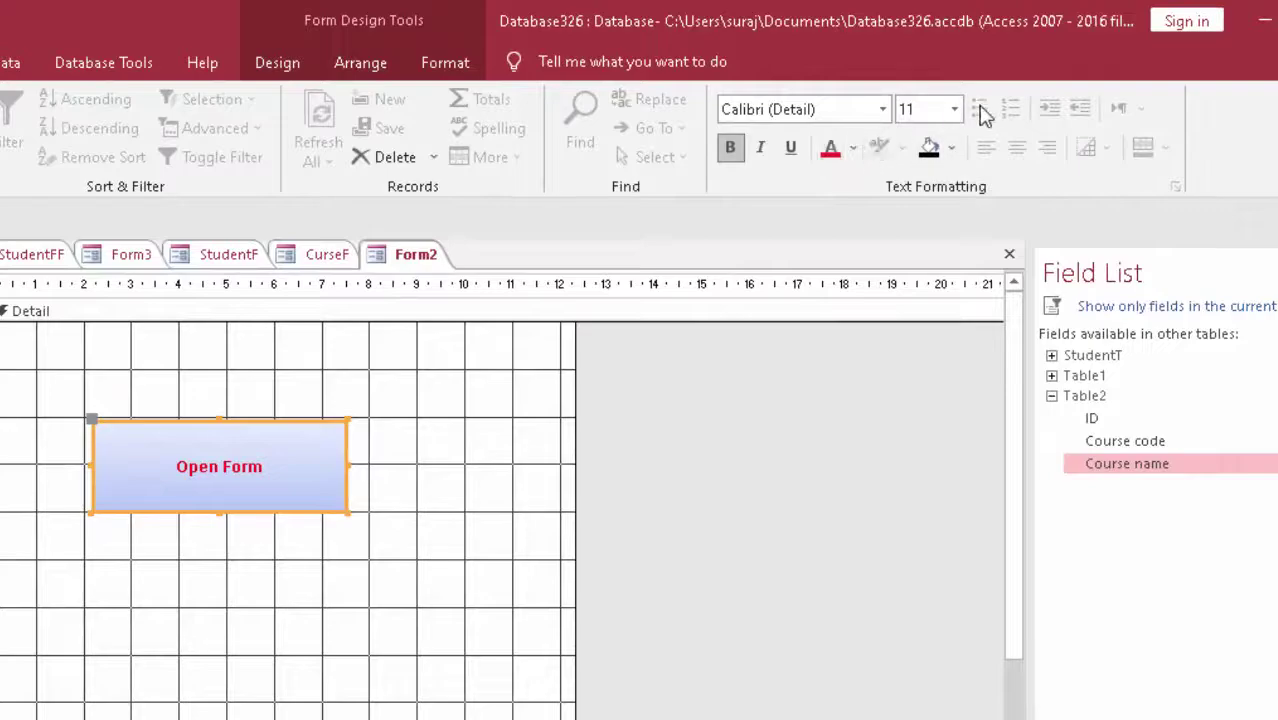
pyautogui.click(955, 110)
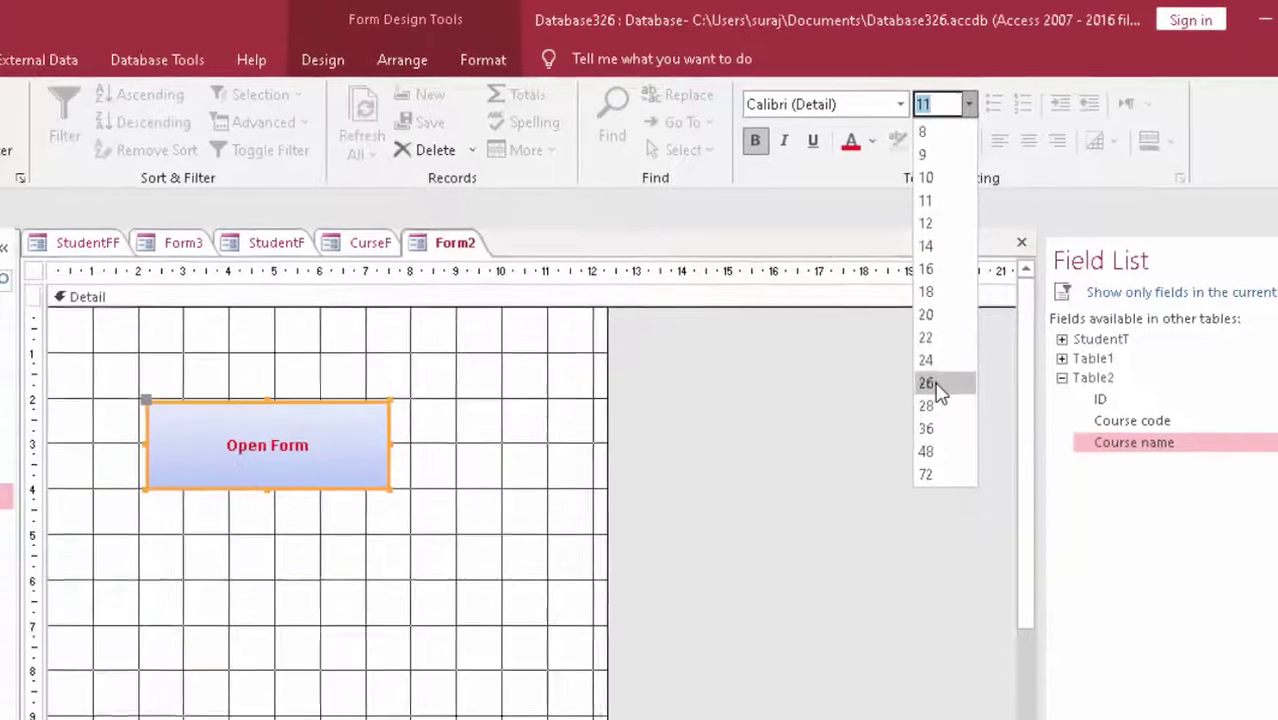
pyautogui.click(922, 380)
pyautogui.click(566, 442)
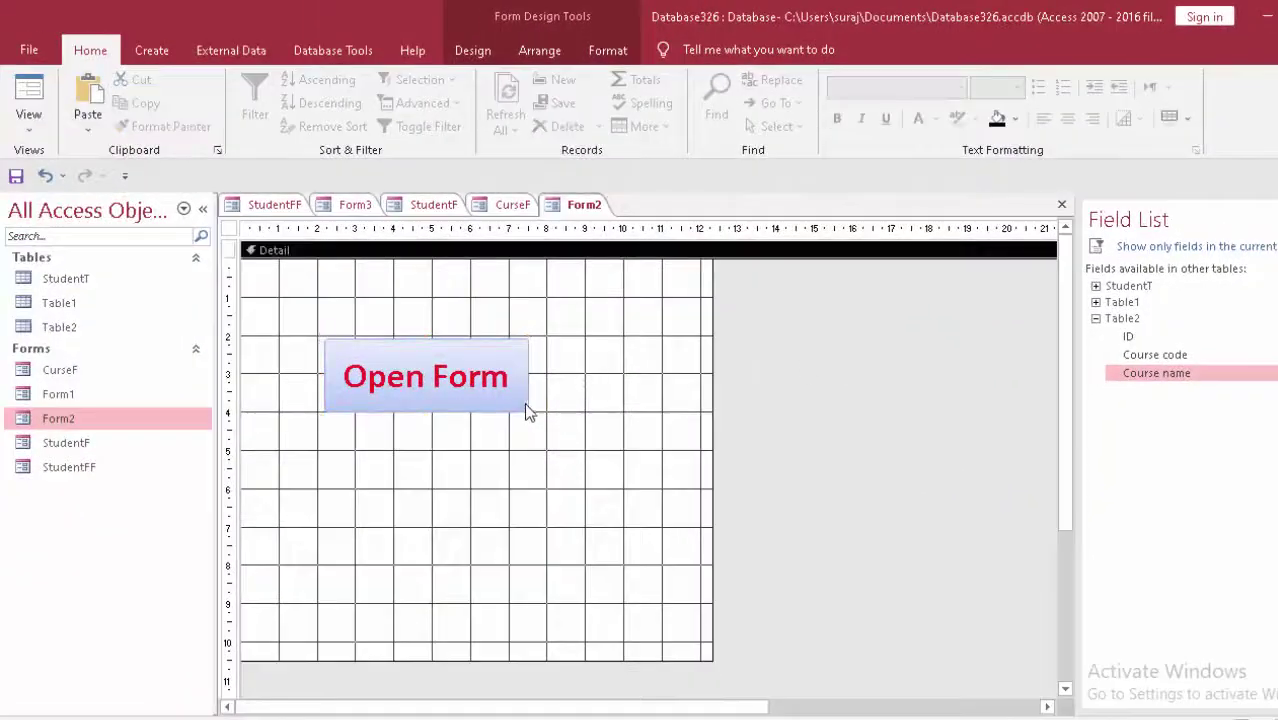
# Run Form2, use Open Form to launch CurseF, and move CurseF beside Form2
pyautogui.click(30, 80)
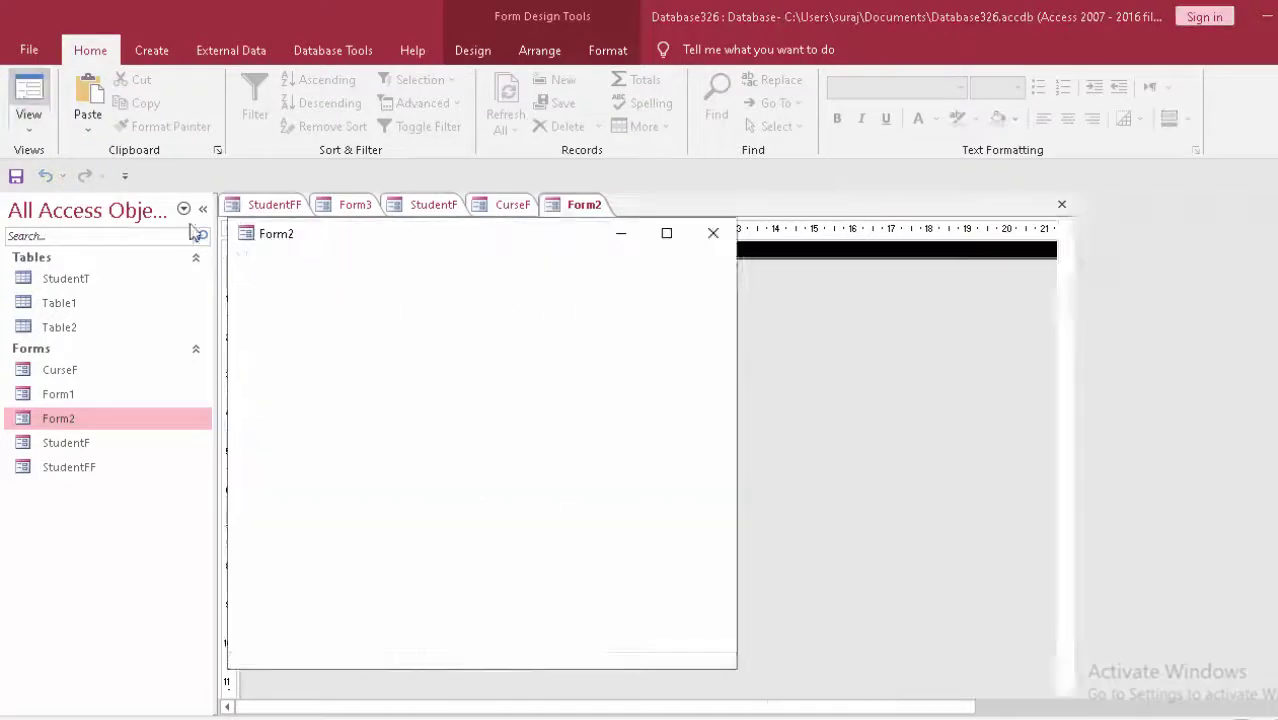
pyautogui.click(375, 372)
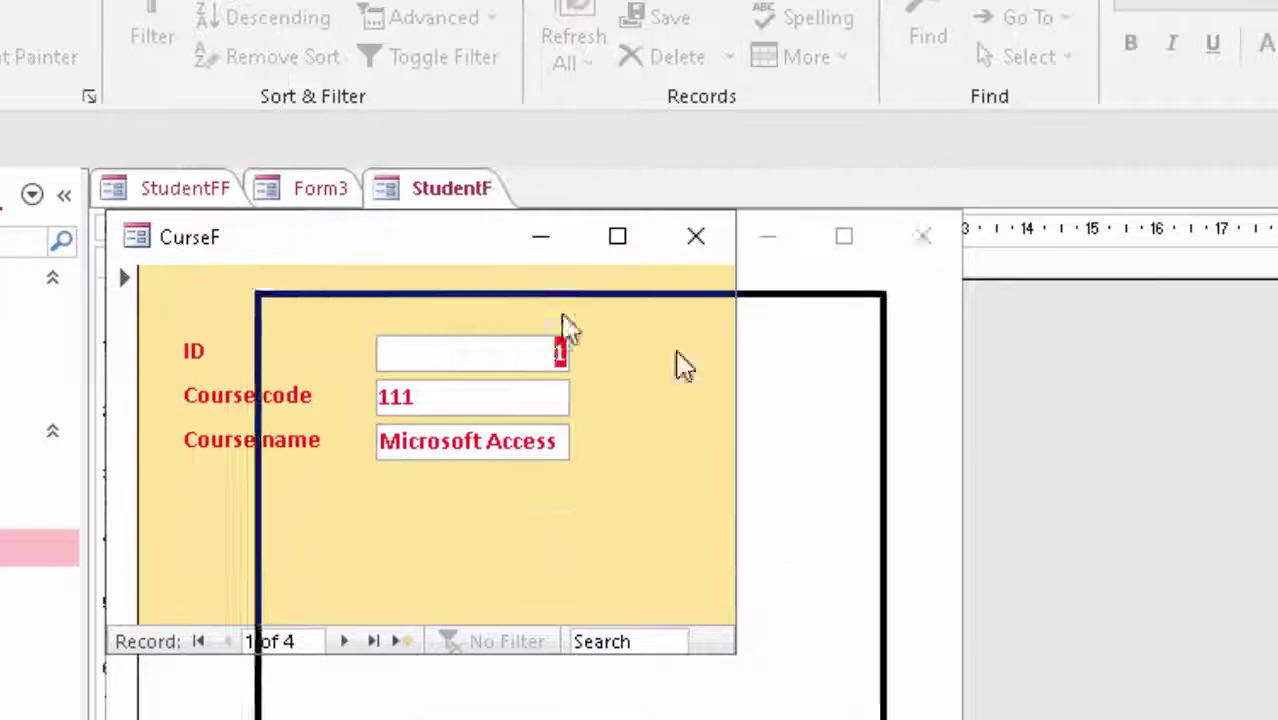
pyautogui.moveTo(563, 325); pyautogui.dragTo(968, 288)
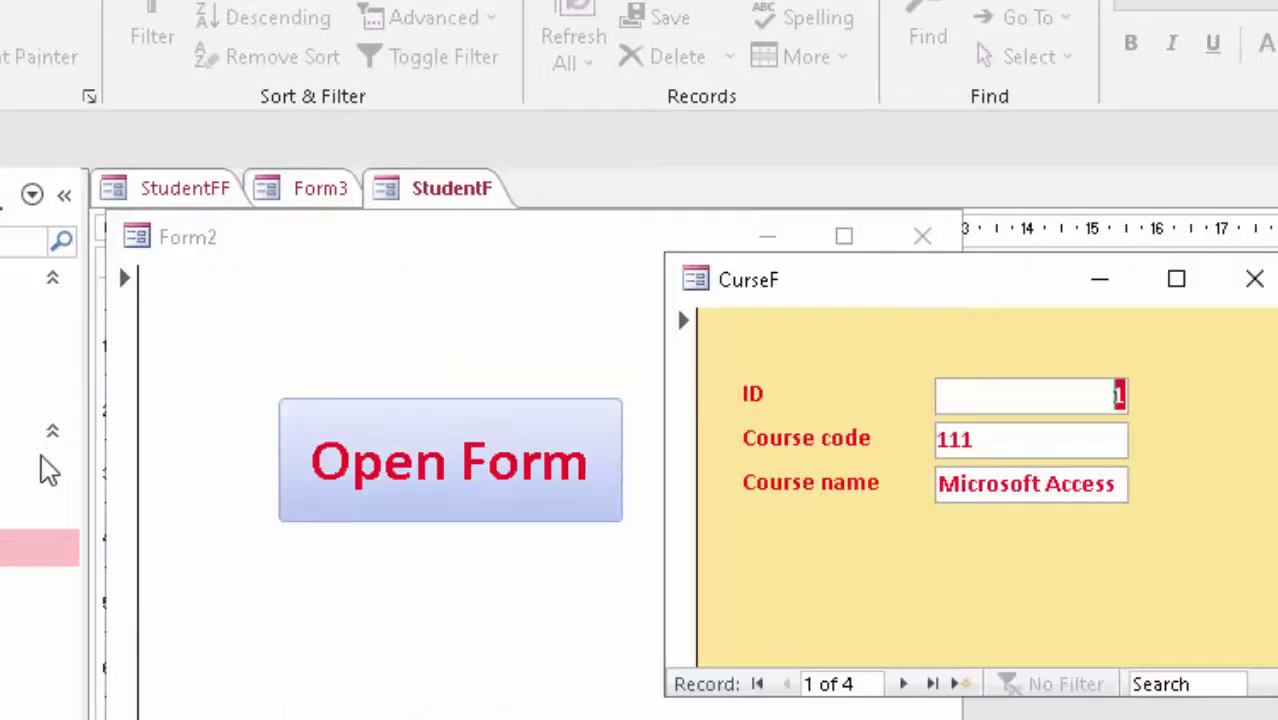